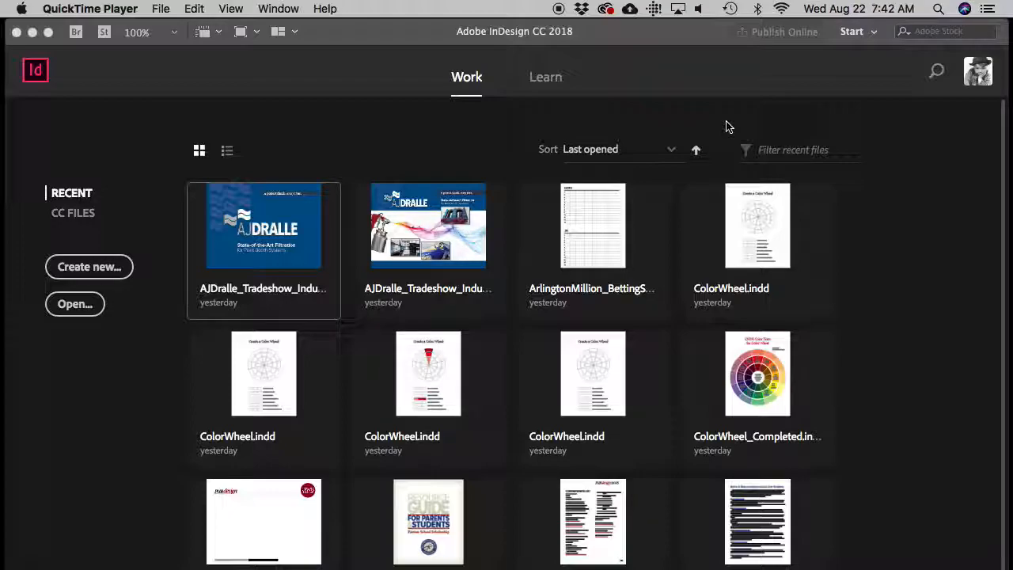
- Start a new document, look through the Print, Web and Mobile presets, and settle on the Print category's Letter preset
{"action": "left_click", "coordinate": [104, 270]}
{"action": "left_click", "coordinate": [105, 271]}
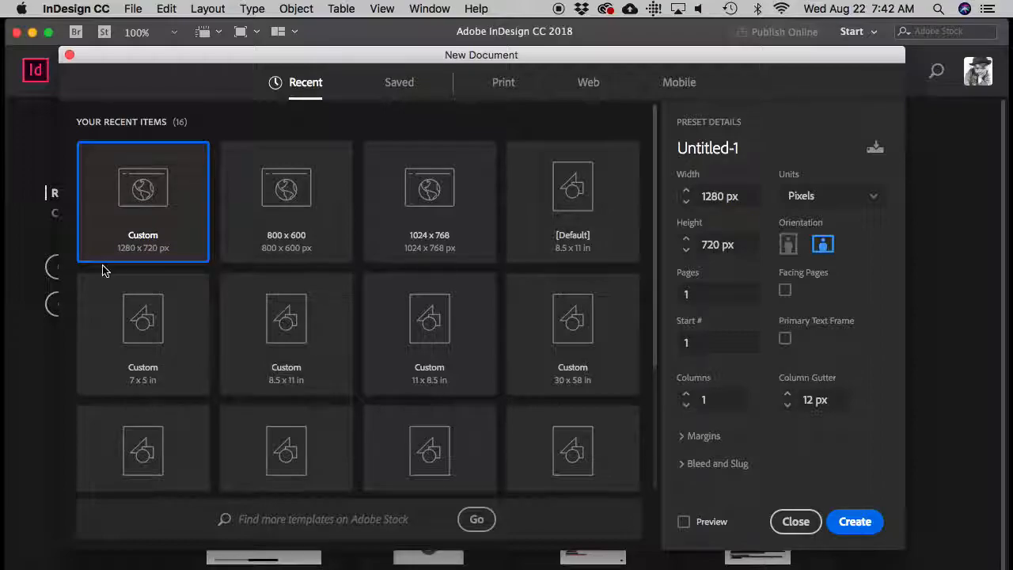
{"action": "left_click", "coordinate": [504, 86]}
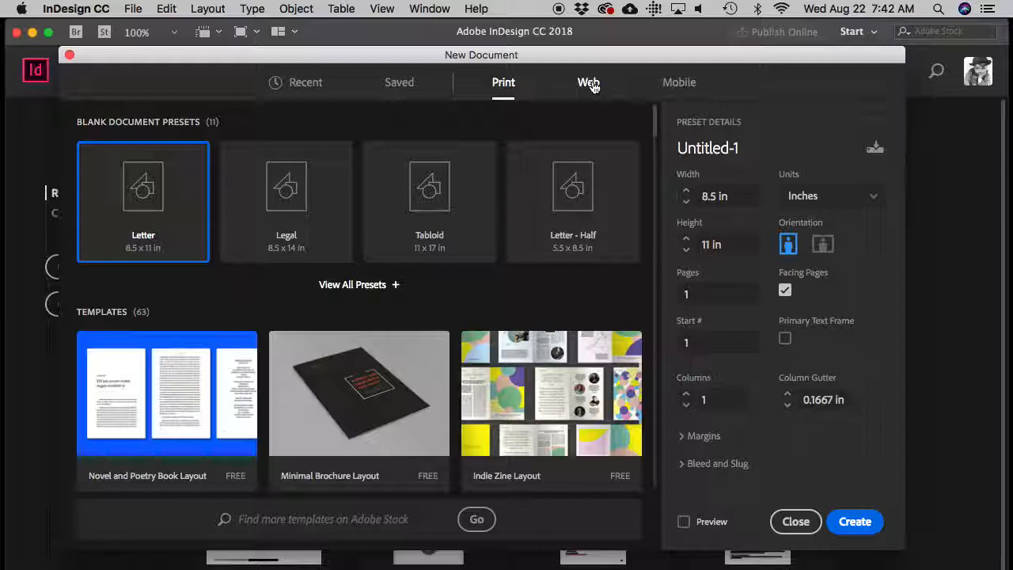
{"action": "left_click", "coordinate": [589, 84]}
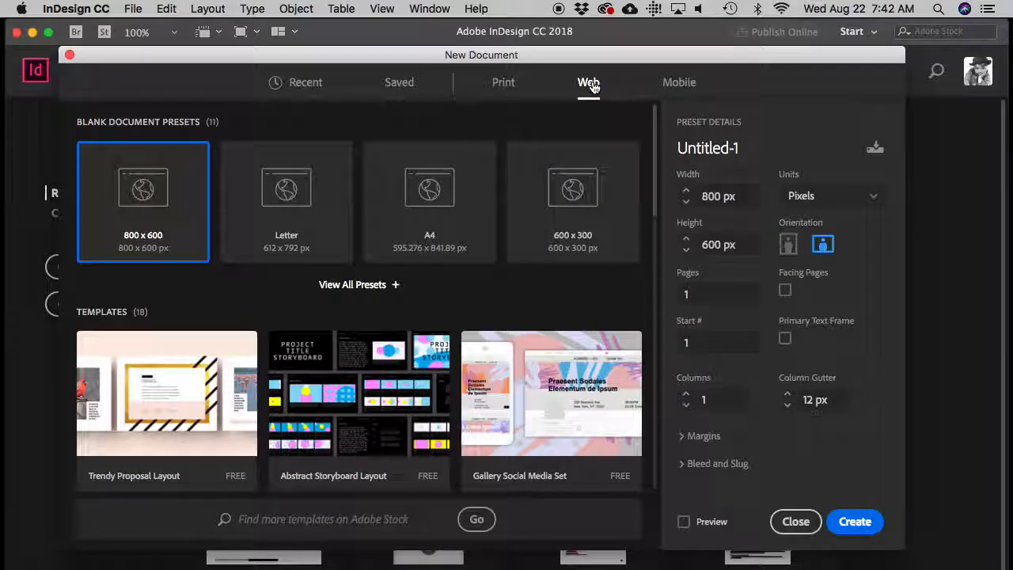
{"action": "left_click", "coordinate": [688, 89]}
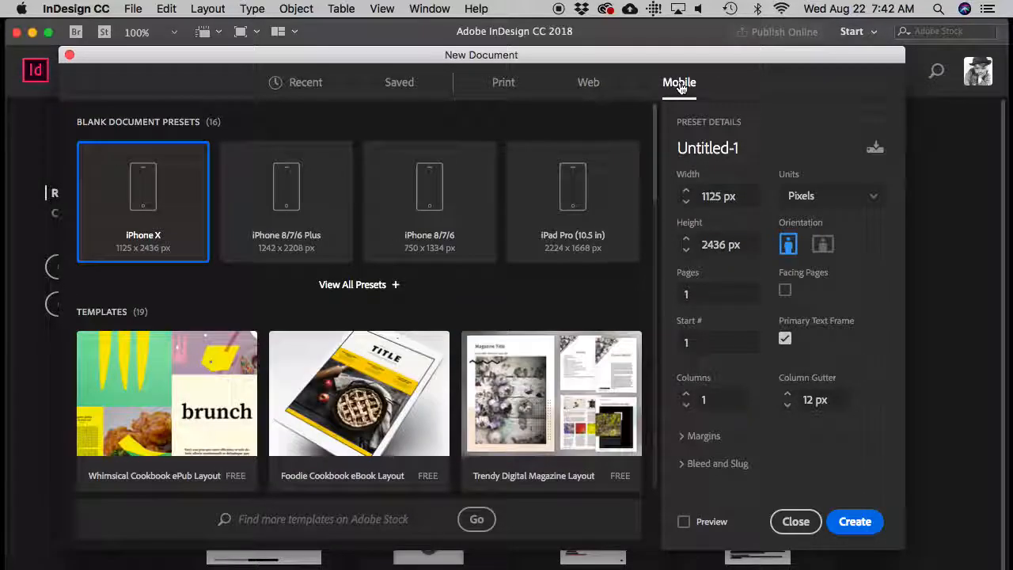
{"action": "left_click", "coordinate": [510, 89]}
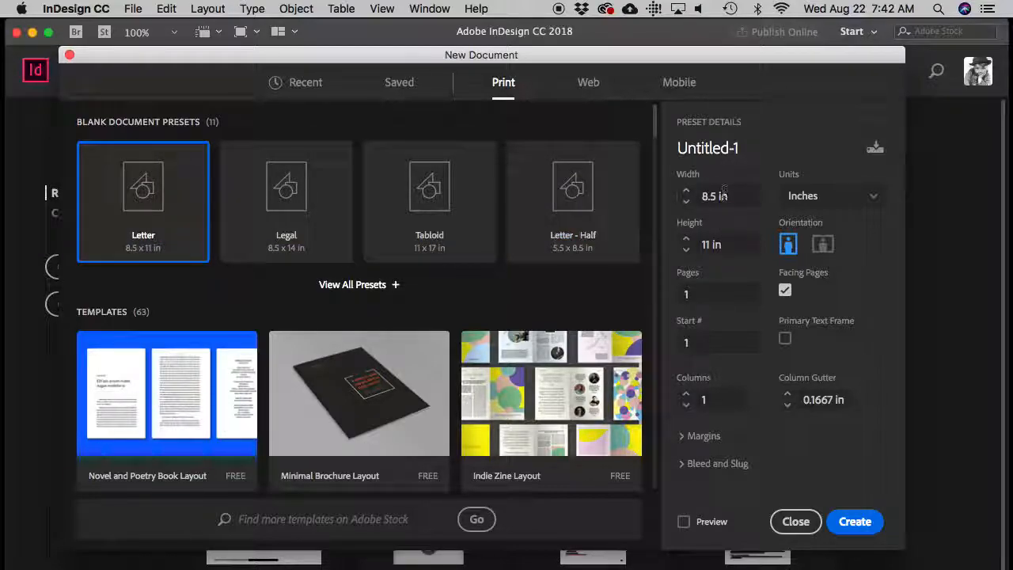
- Configure the new document as landscape without facing pages, with 3 columns and a 0.125 in column gutter
{"action": "left_click", "coordinate": [824, 246]}
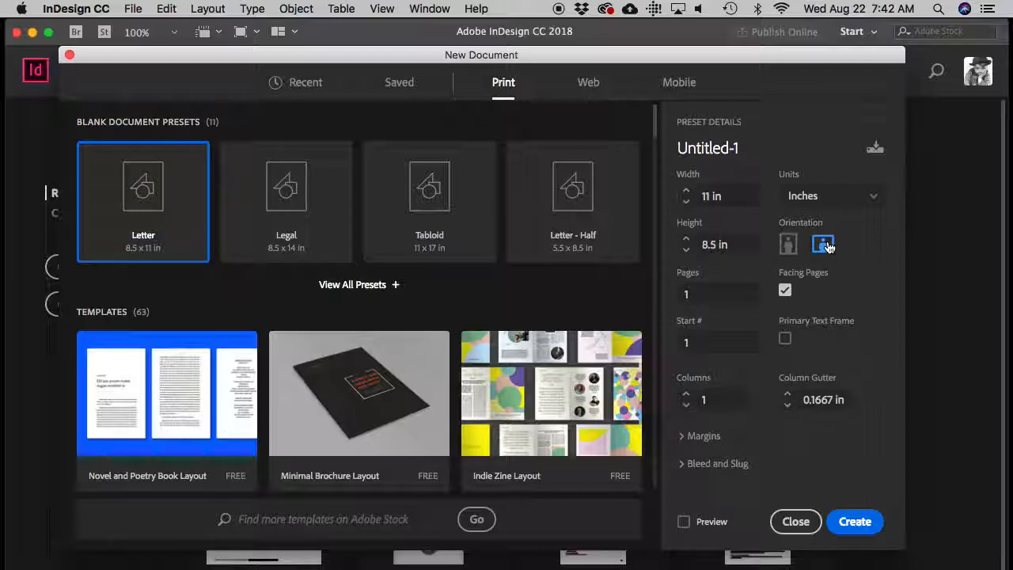
{"action": "left_click", "coordinate": [785, 291]}
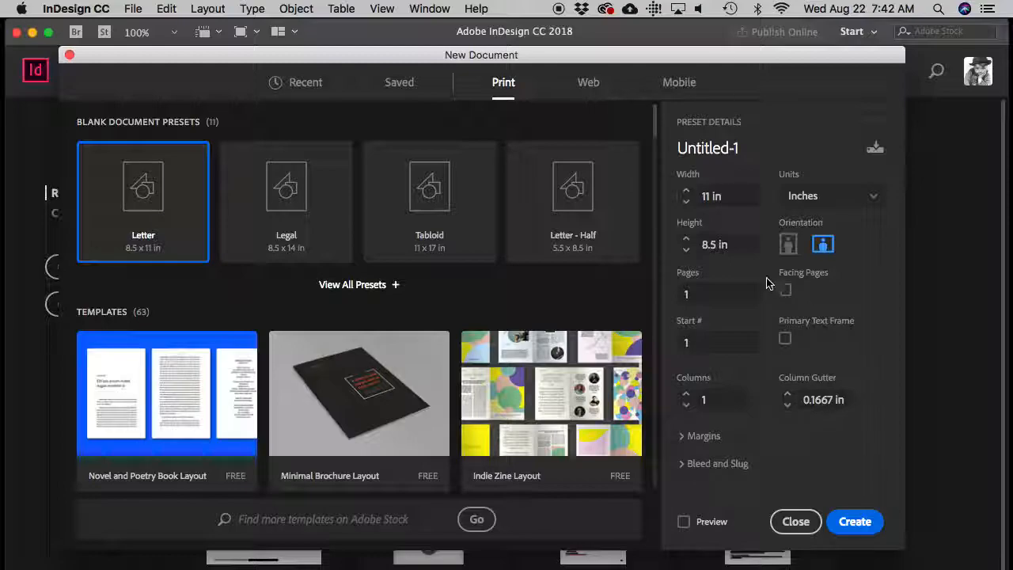
{"action": "left_click", "coordinate": [713, 344]}
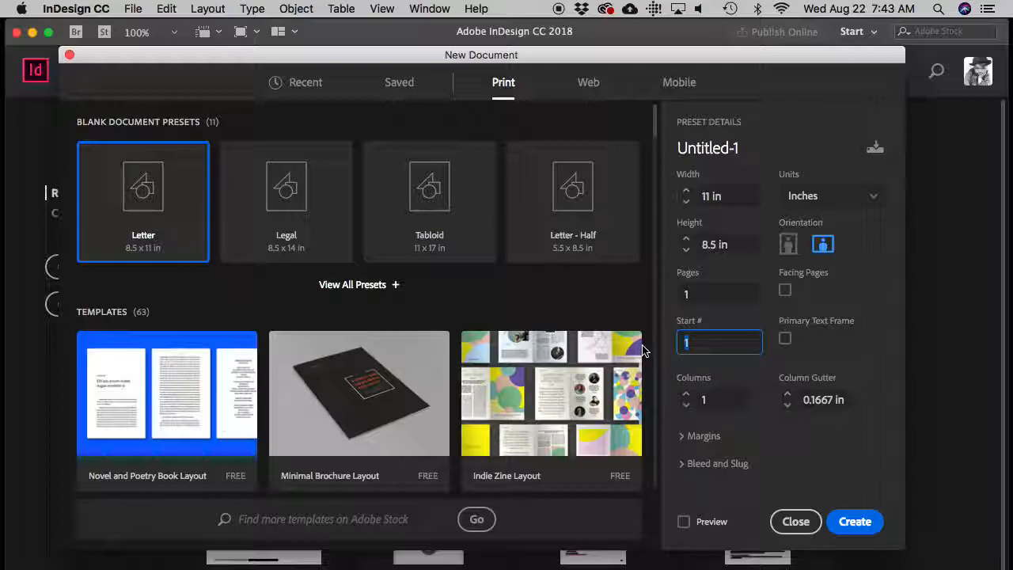
{"action": "left_click", "coordinate": [687, 395]}
{"action": "left_click", "coordinate": [686, 395]}
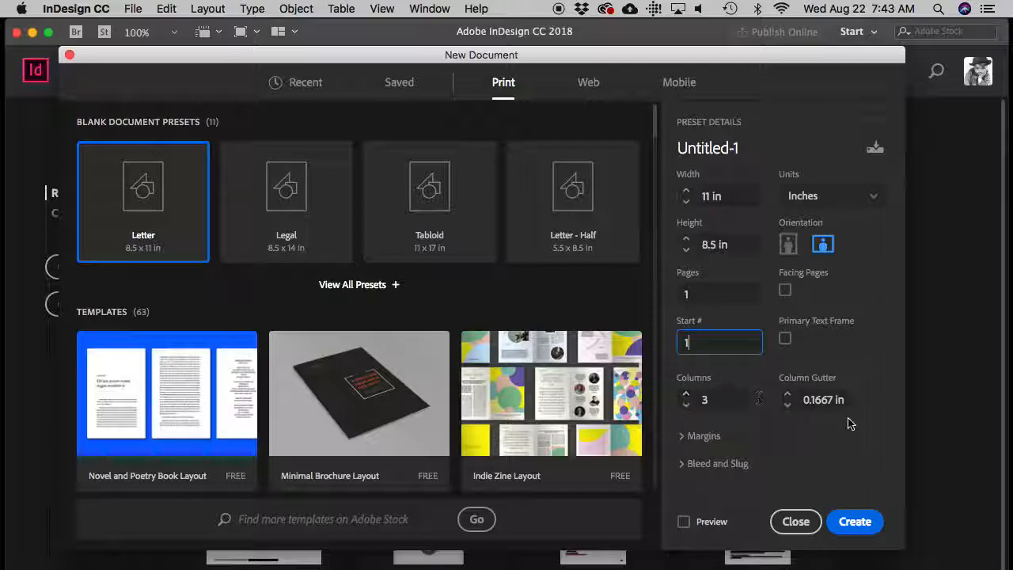
{"action": "left_click", "coordinate": [787, 404]}
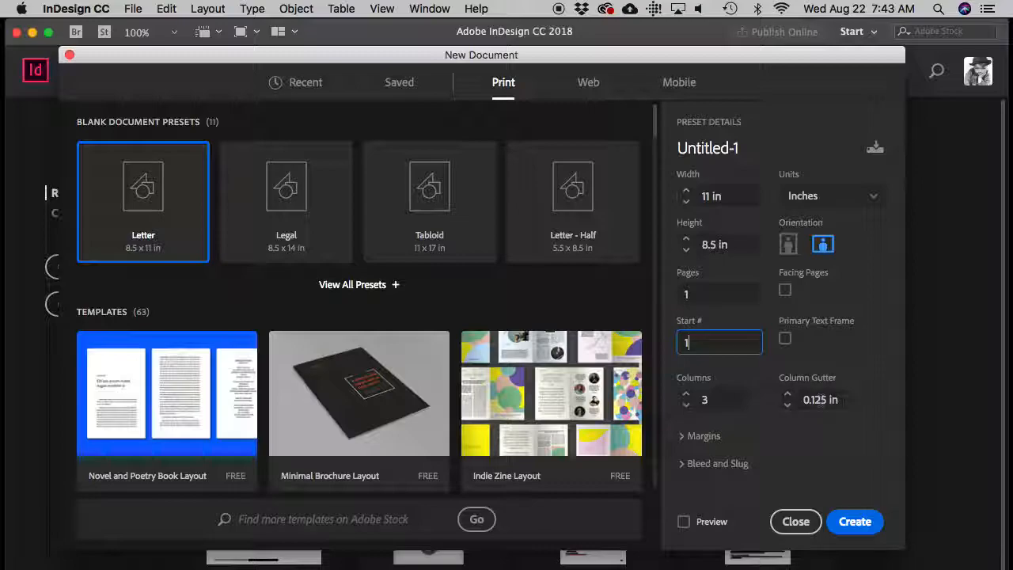
- Review the margin settings, set a 0.125 in bleed on all sides, and create the document
{"action": "left_click", "coordinate": [682, 444]}
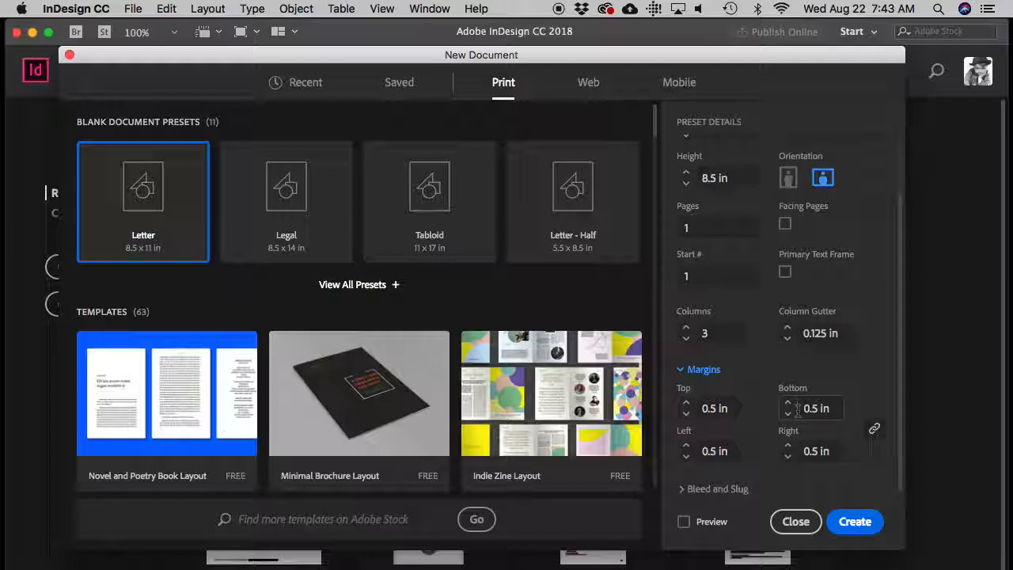
{"action": "left_click", "coordinate": [683, 489]}
{"action": "left_click", "coordinate": [686, 324]}
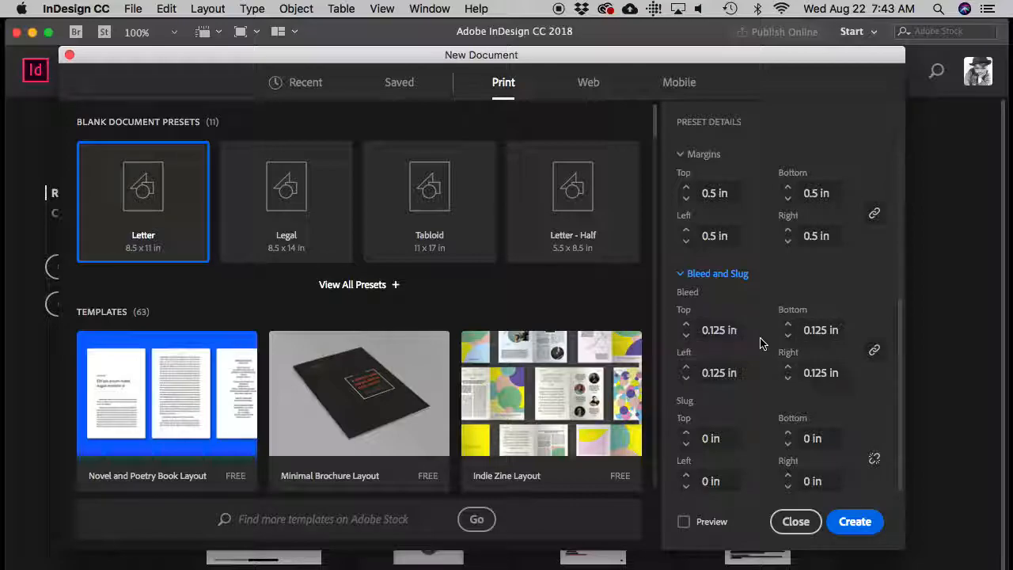
{"action": "left_click", "coordinate": [860, 525]}
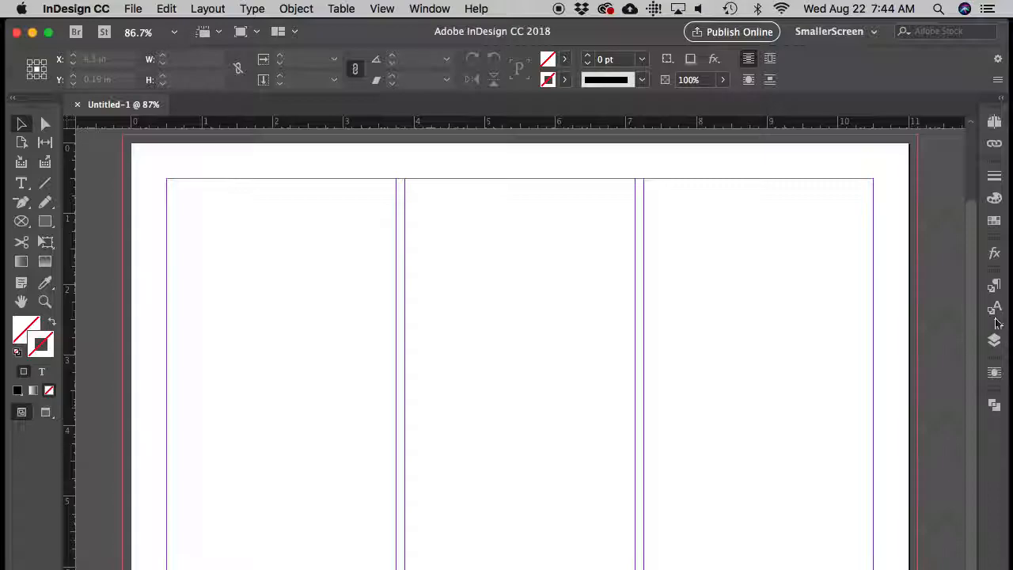
- Detach Swatches from the dock as a floating window and close it
{"action": "left_click", "coordinate": [999, 225]}
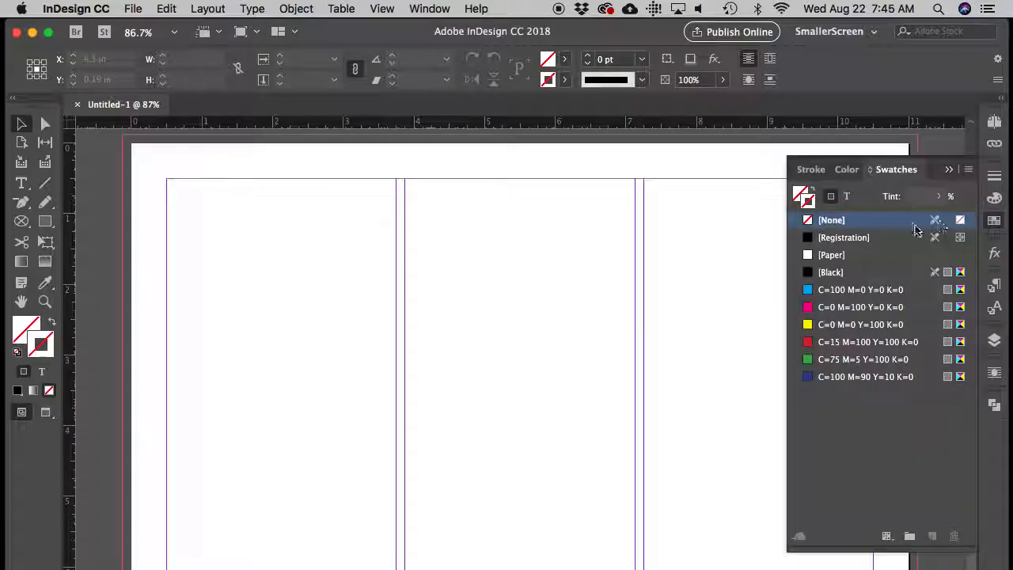
{"action": "left_click_drag", "start_coordinate": [896, 168], "coordinate": [545, 181]}
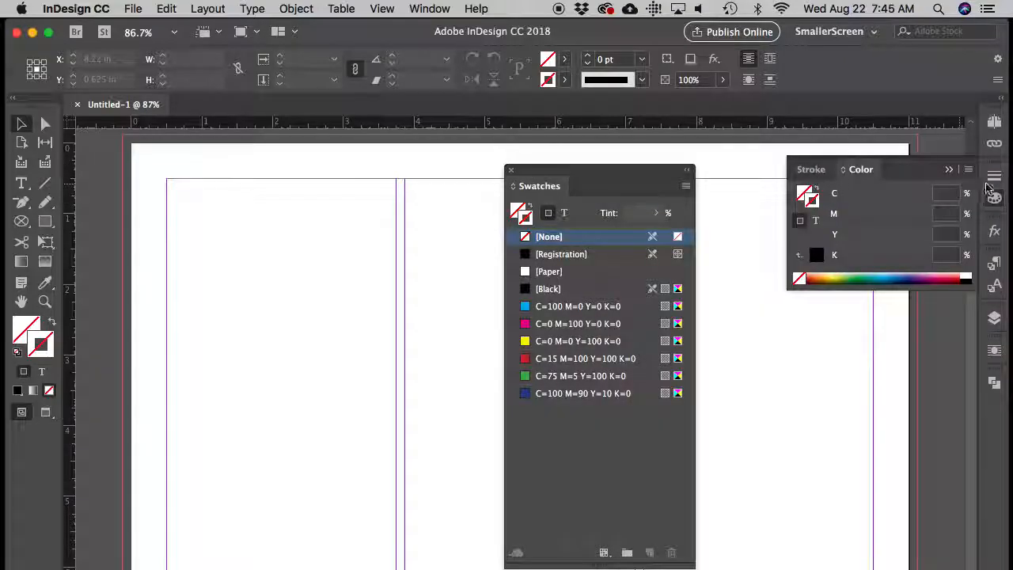
{"action": "left_click", "coordinate": [948, 168]}
{"action": "left_click_drag", "start_coordinate": [537, 172], "coordinate": [559, 158]}
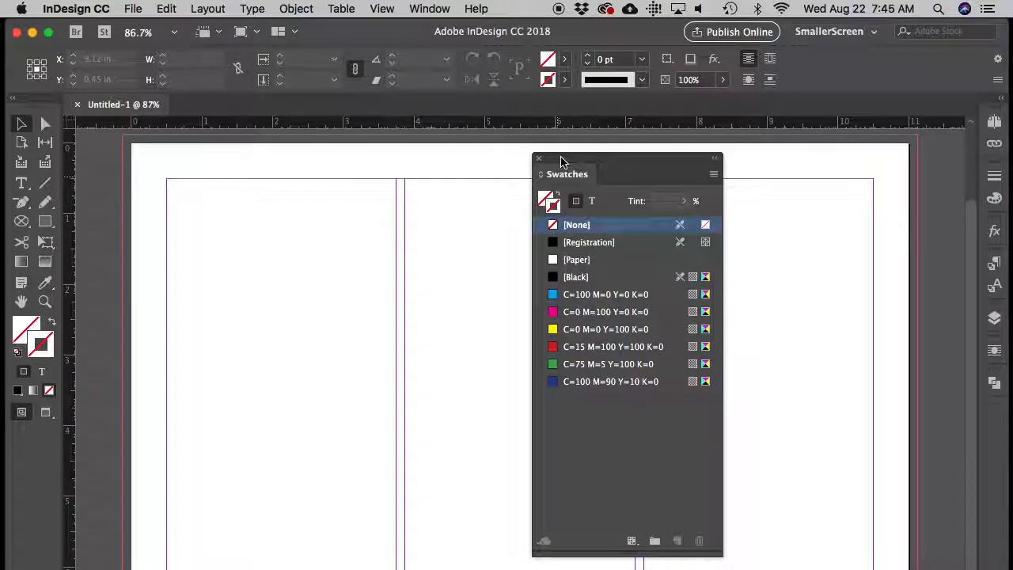
{"action": "left_click", "coordinate": [538, 159]}
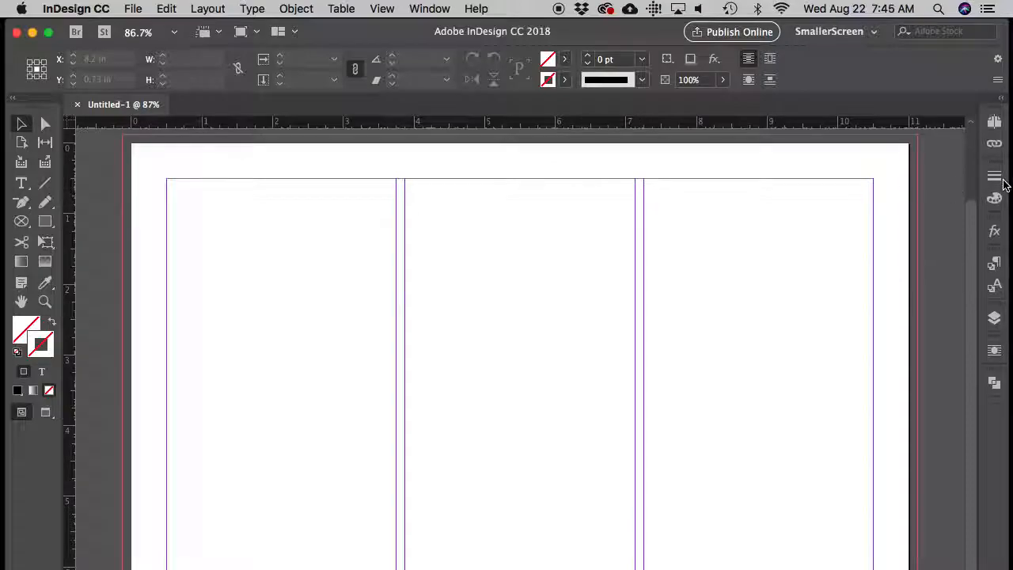
- Reopen Swatches and dock it with the paragraph and character styles group
{"action": "left_click", "coordinate": [432, 11]}
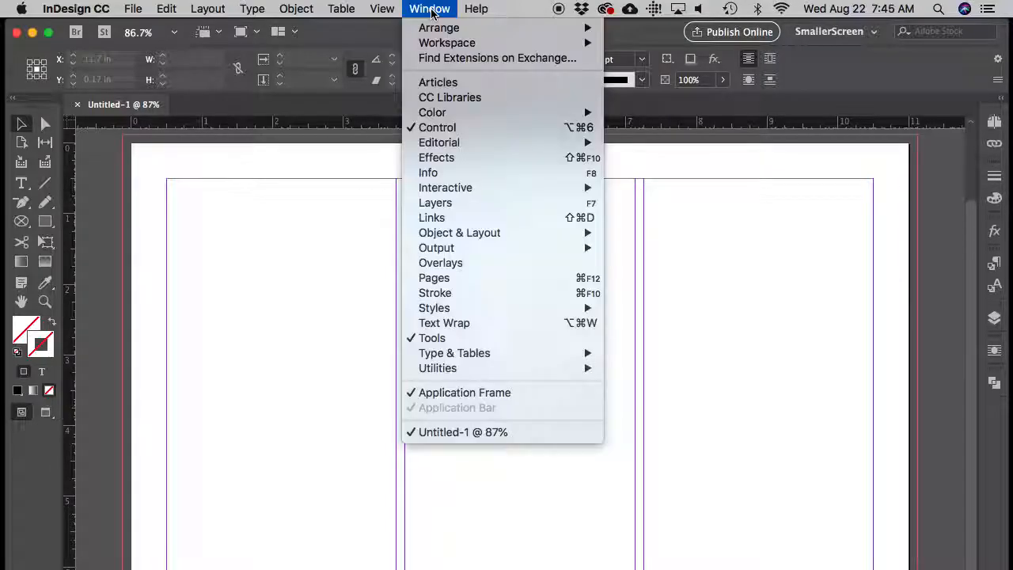
{"action": "mouse_move", "coordinate": [459, 252]}
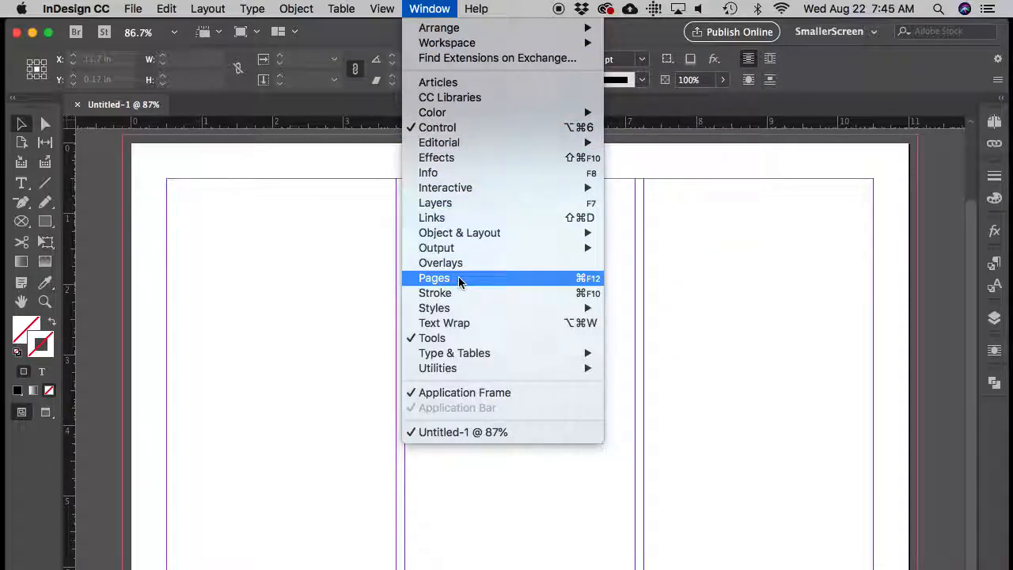
{"action": "mouse_move", "coordinate": [454, 113]}
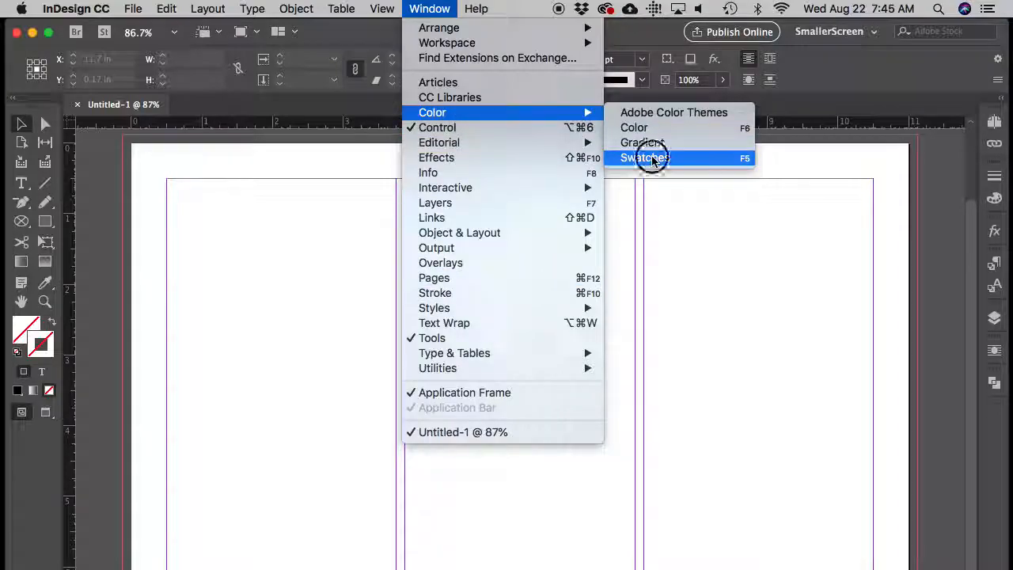
{"action": "left_click", "coordinate": [672, 158]}
{"action": "left_click_drag", "start_coordinate": [608, 178], "coordinate": [994, 256]}
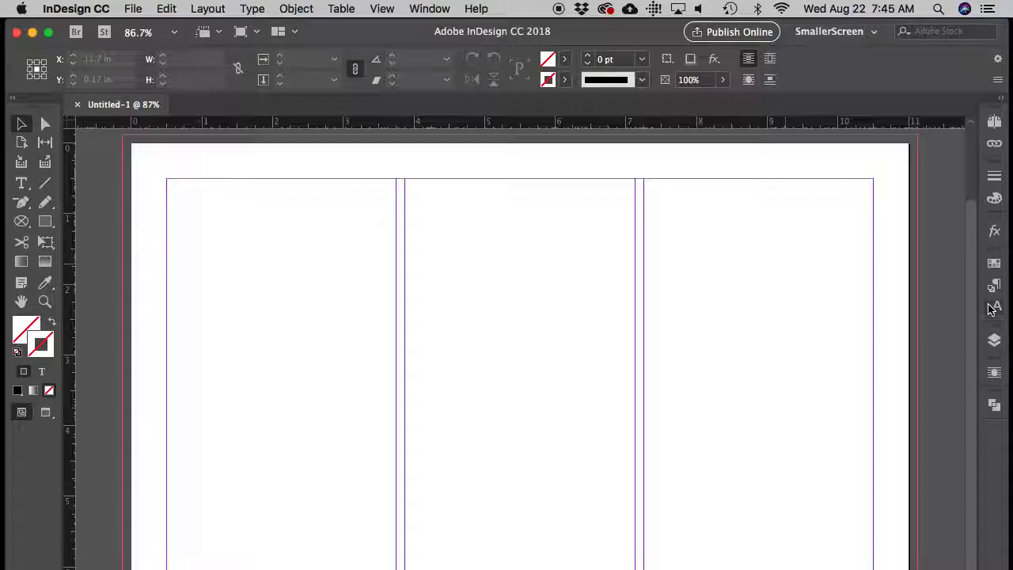
- Change the page layout to 4 columns in the Margins and Columns settings, trying 6 columns first
{"action": "left_click", "coordinate": [295, 8]}
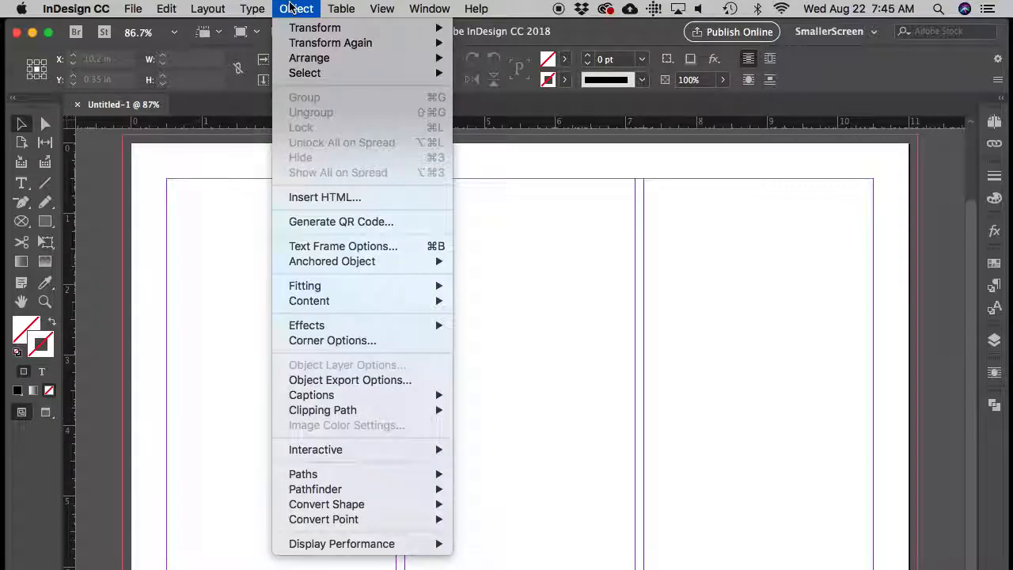
{"action": "mouse_move", "coordinate": [209, 8]}
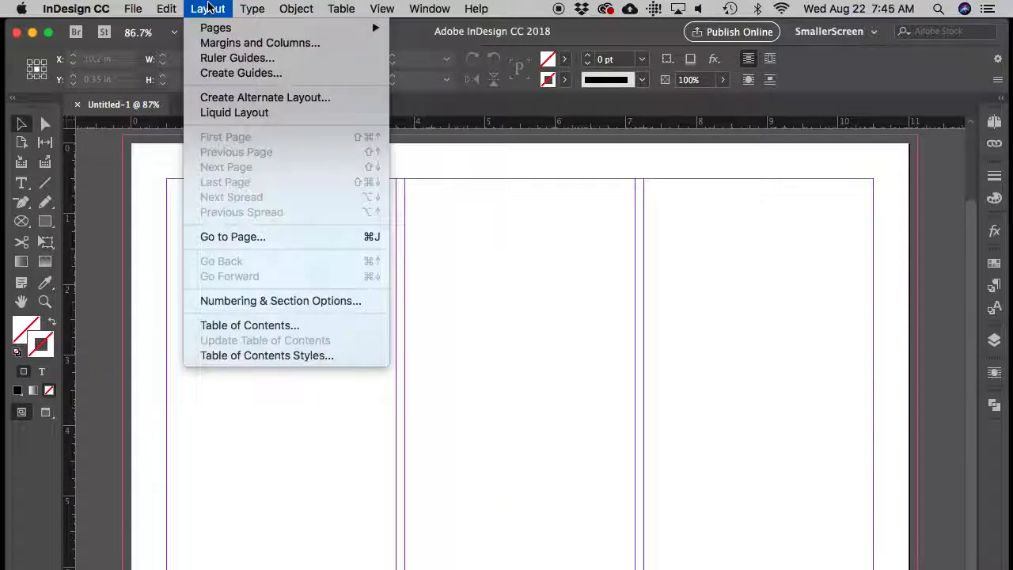
{"action": "left_click", "coordinate": [228, 43]}
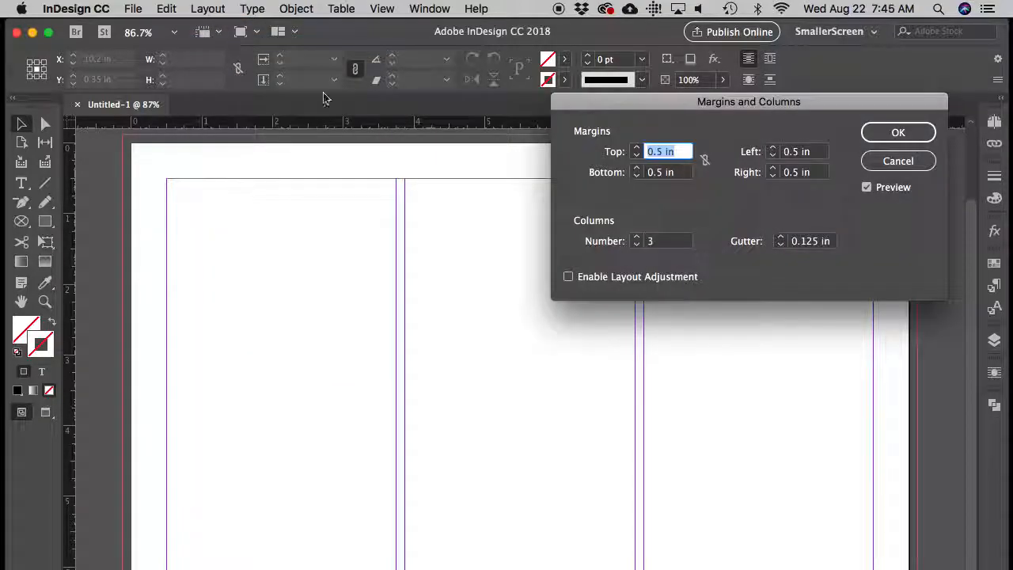
{"action": "left_click", "coordinate": [637, 237]}
{"action": "left_click", "coordinate": [637, 237]}
{"action": "left_click", "coordinate": [637, 238]}
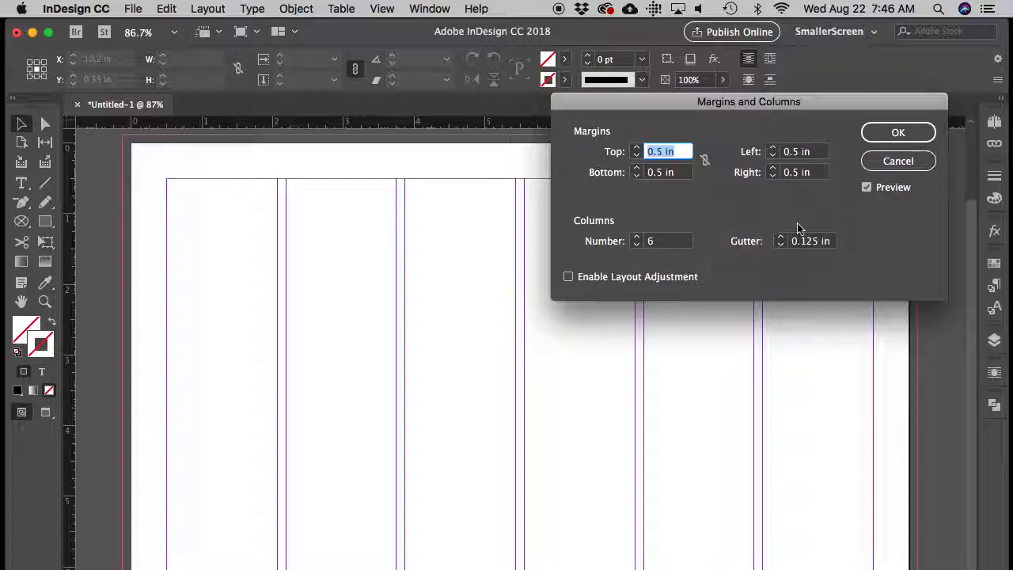
{"action": "left_click", "coordinate": [637, 245]}
{"action": "left_click", "coordinate": [637, 244]}
{"action": "left_click", "coordinate": [637, 244]}
{"action": "left_click", "coordinate": [636, 237]}
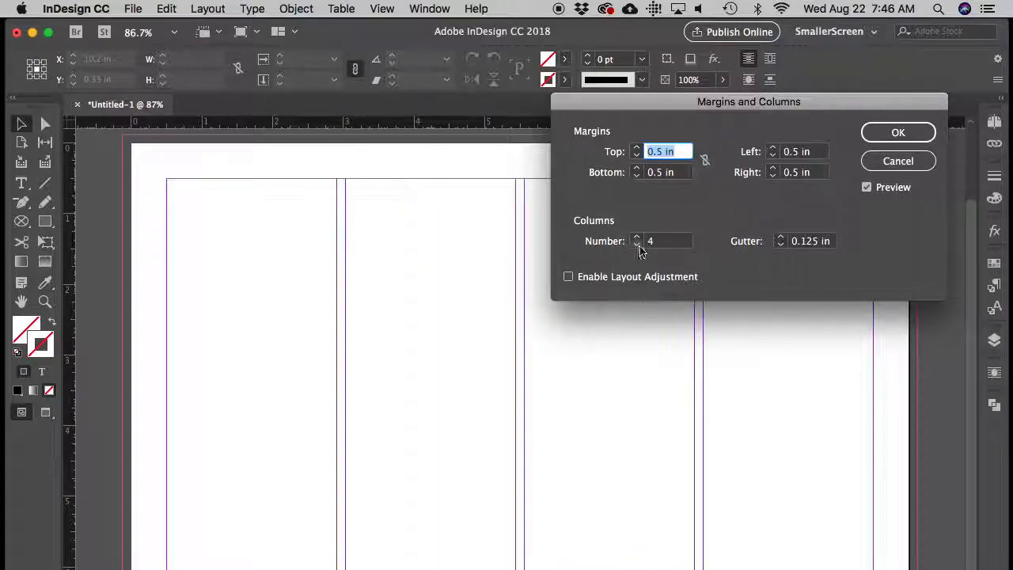
{"action": "left_click", "coordinate": [899, 133]}
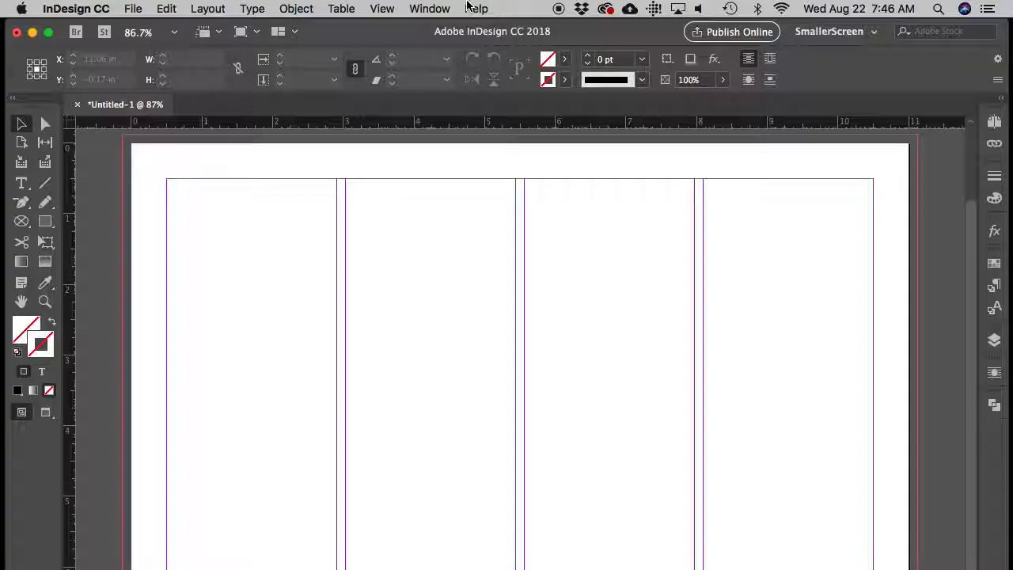
- Toggle the rulers off and on several times, ending with them shown
{"action": "key", "text": "super+r"}
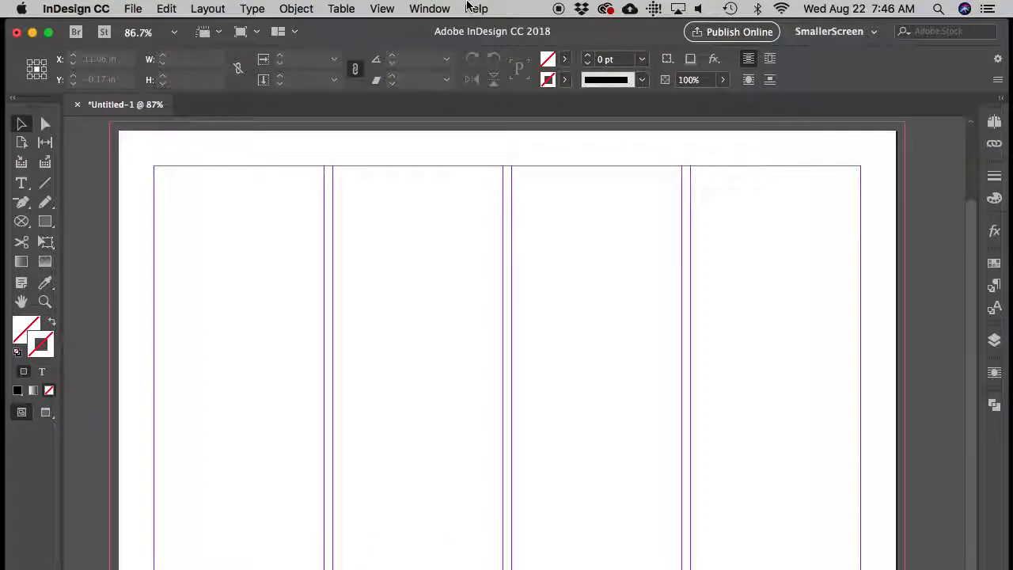
{"action": "left_click", "coordinate": [385, 8]}
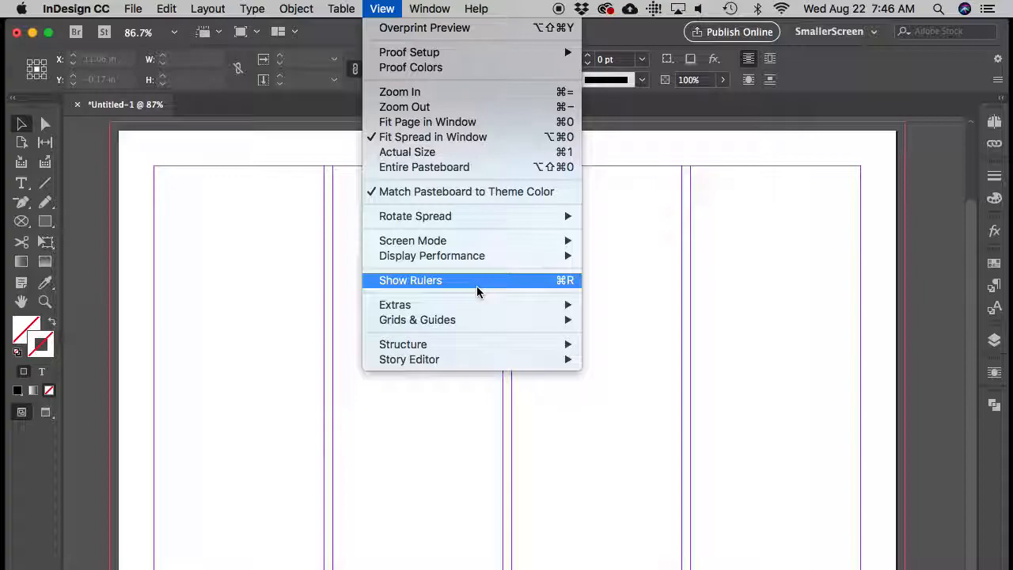
{"action": "left_click", "coordinate": [238, 308]}
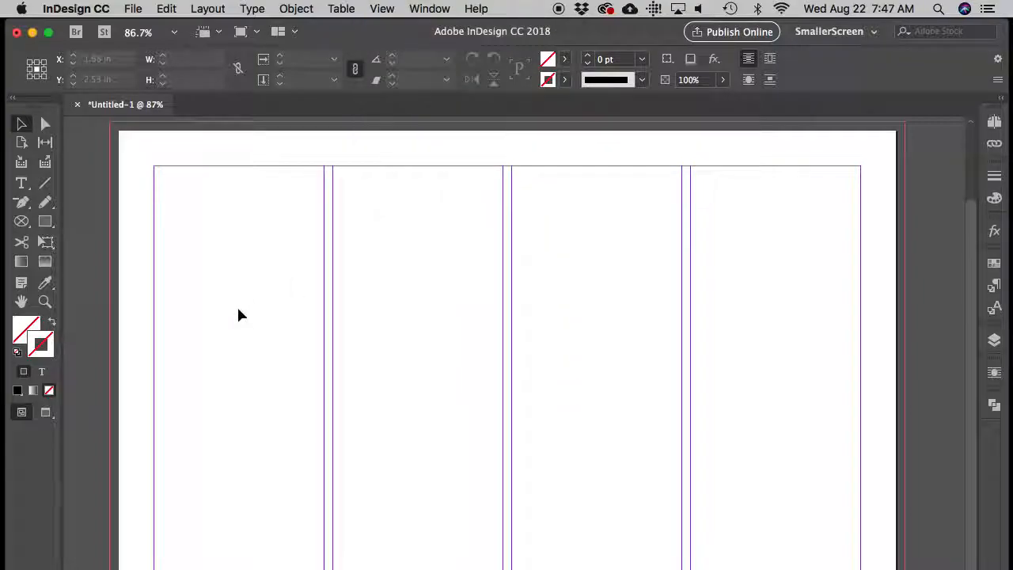
{"action": "key", "text": "super+r"}
{"action": "key", "text": "super+r"}
{"action": "key", "text": "super+r"}
{"action": "key", "text": "super+r"}
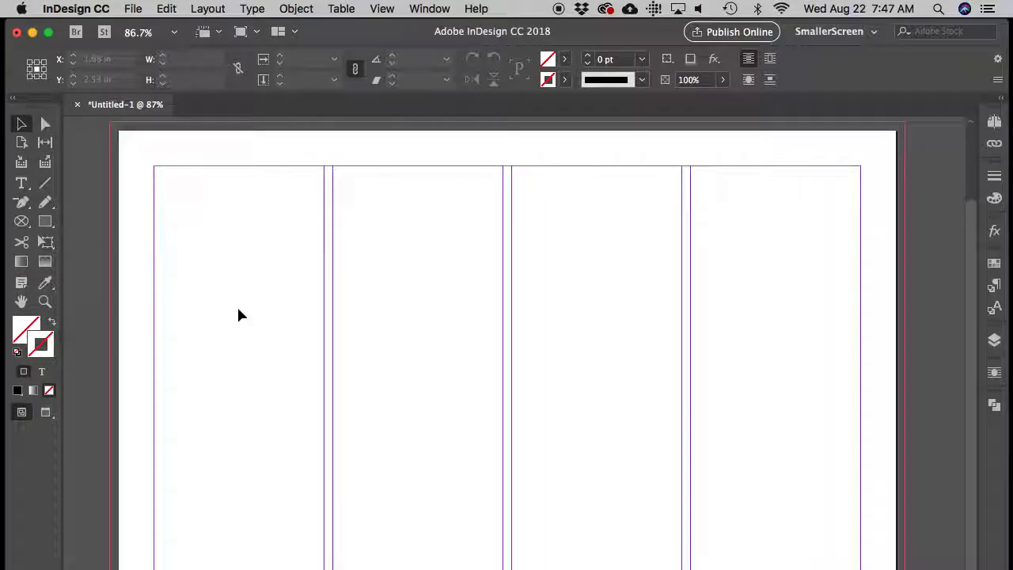
{"action": "key", "text": "super+r"}
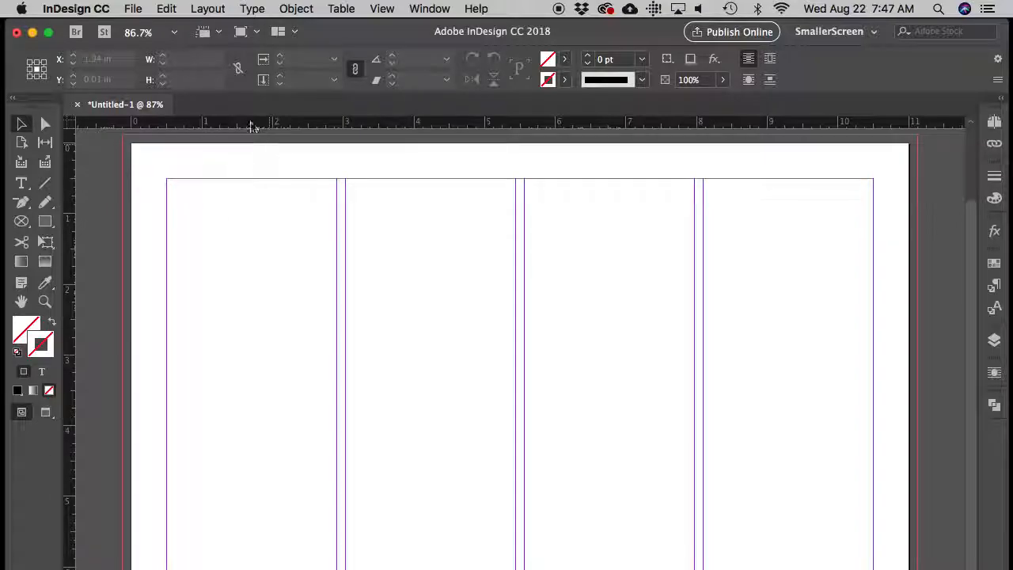
- Place a horizontal ruler guide across the page at Y 1 in
{"action": "left_click_drag", "start_coordinate": [247, 127], "coordinate": [250, 214]}
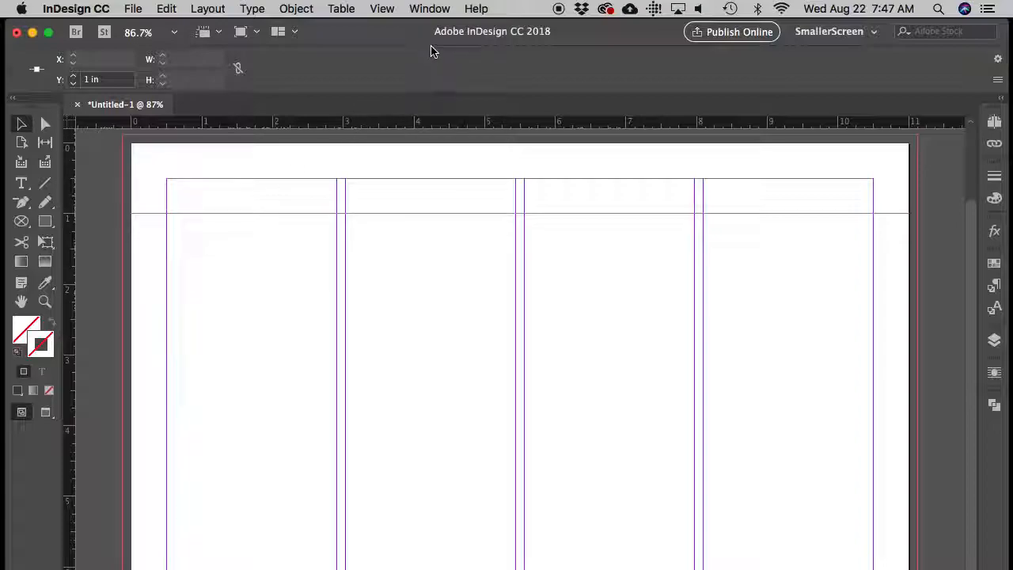
- Toggle the page guides off and on several times, ending with them shown
{"action": "left_click", "coordinate": [420, 8]}
{"action": "mouse_move", "coordinate": [382, 8]}
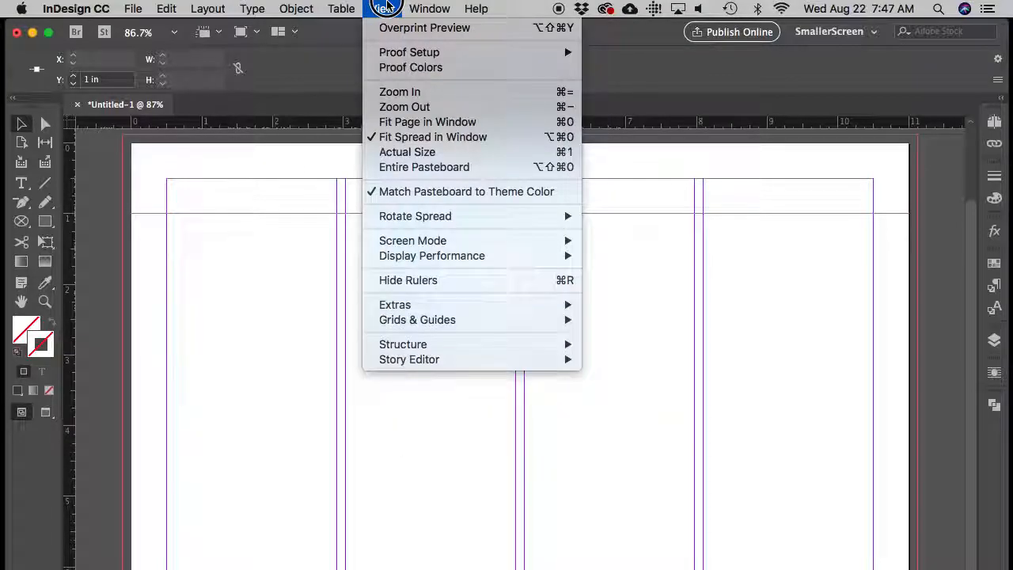
{"action": "mouse_move", "coordinate": [452, 320]}
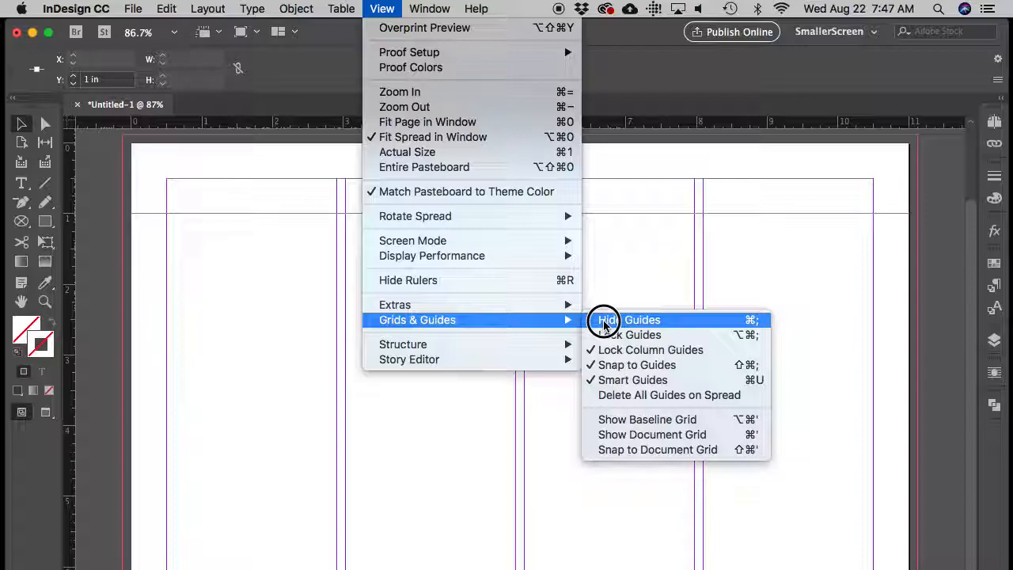
{"action": "left_click", "coordinate": [211, 245]}
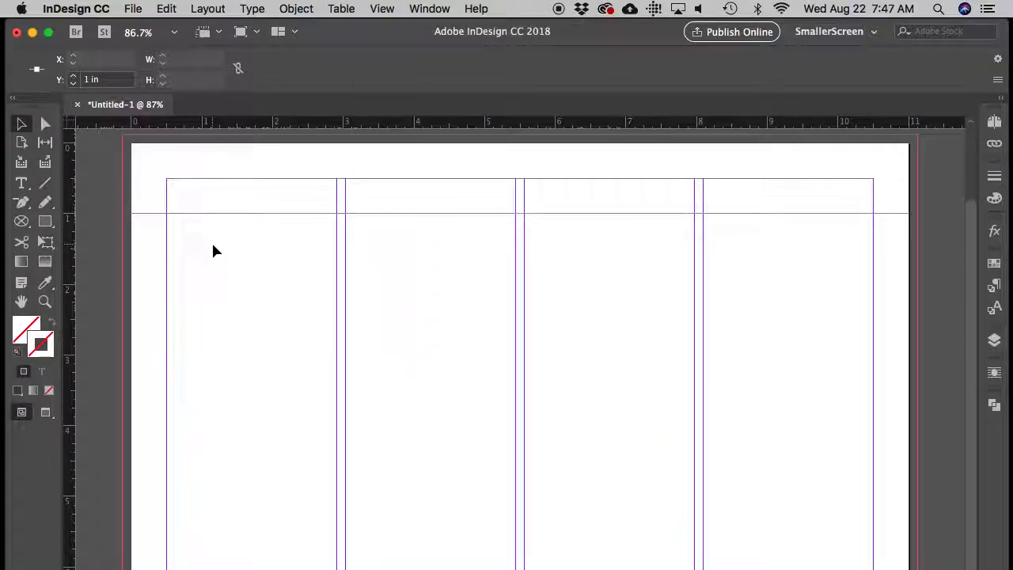
{"action": "key", "text": "super+semicolon"}
{"action": "key", "text": "super+semicolon"}
{"action": "key", "text": "super+semicolon"}
{"action": "key", "text": "super+semicolon"}
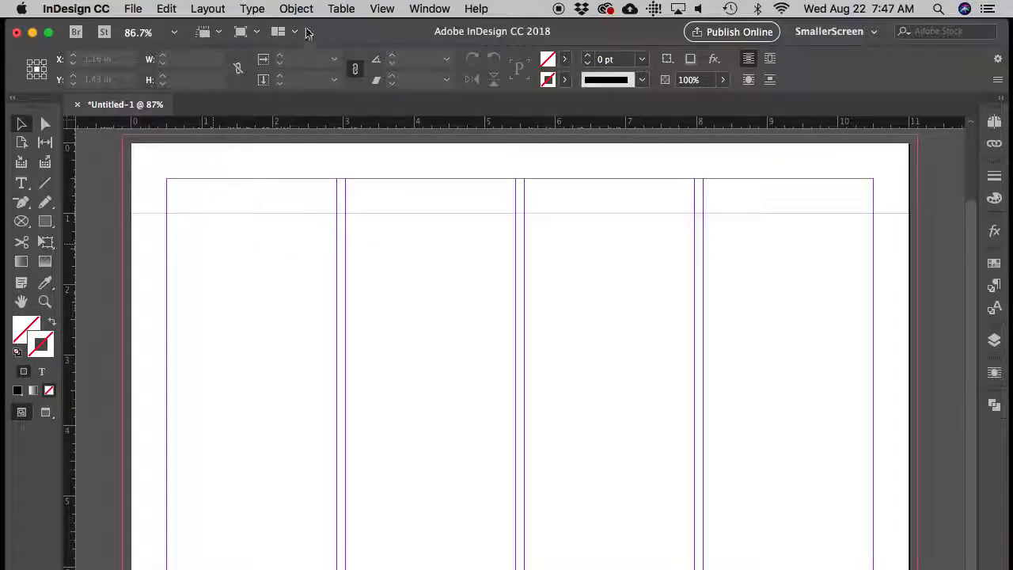
- Toggle the visibility of the frame edges off and on through the view extras
{"action": "left_click", "coordinate": [382, 8]}
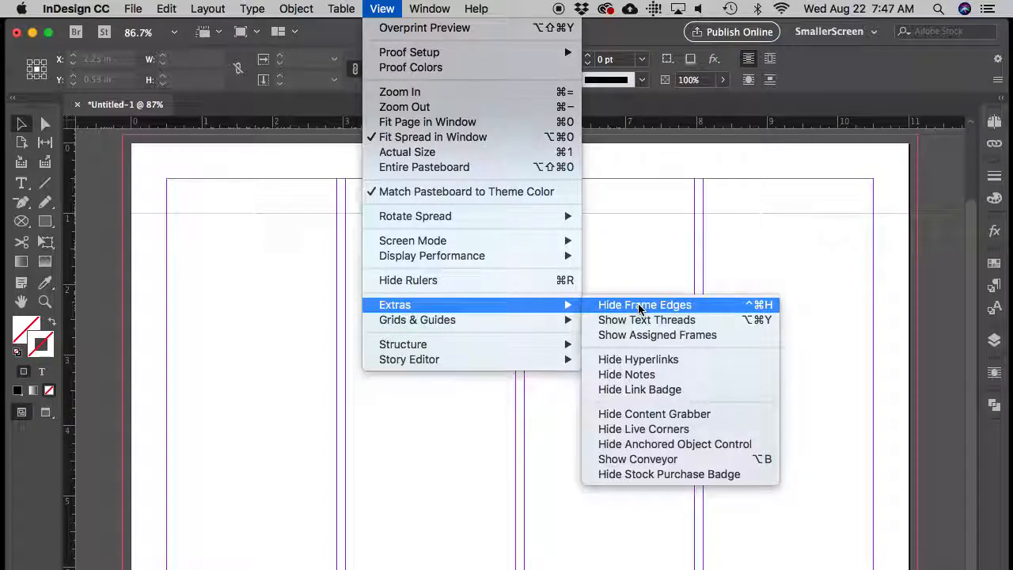
{"action": "left_click", "coordinate": [661, 307]}
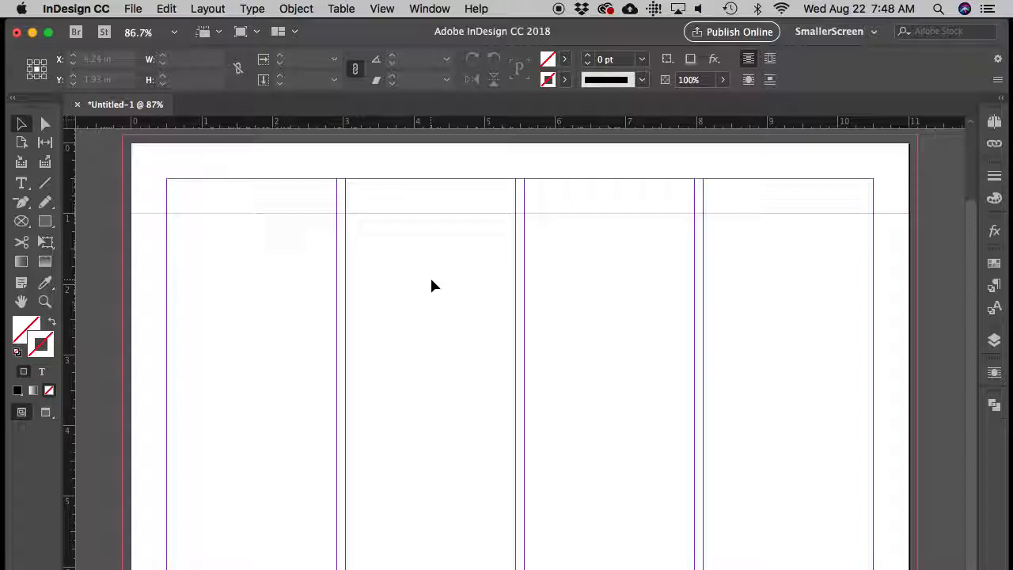
{"action": "left_click", "coordinate": [381, 8]}
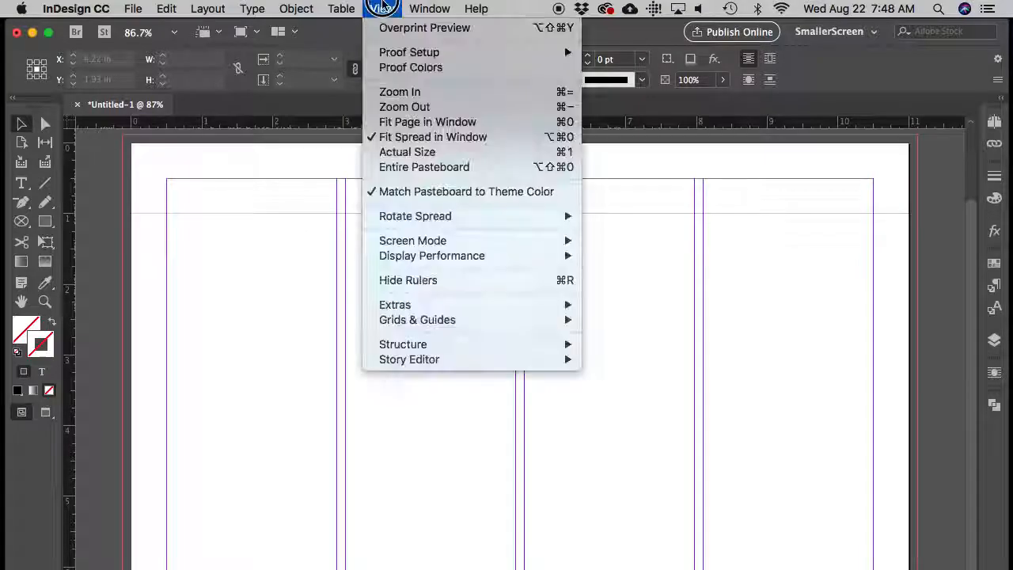
{"action": "mouse_move", "coordinate": [411, 311]}
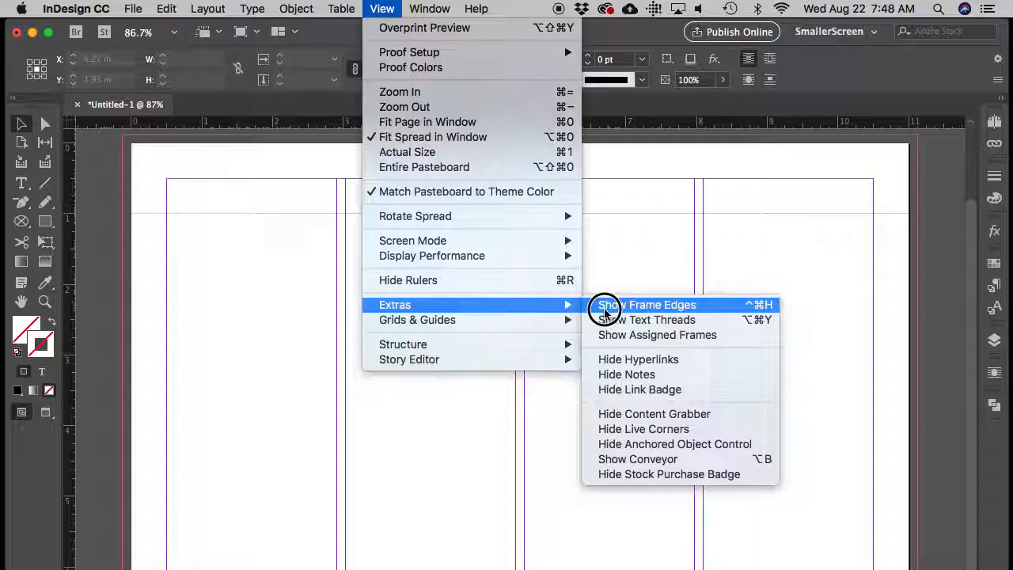
{"action": "left_click", "coordinate": [605, 310]}
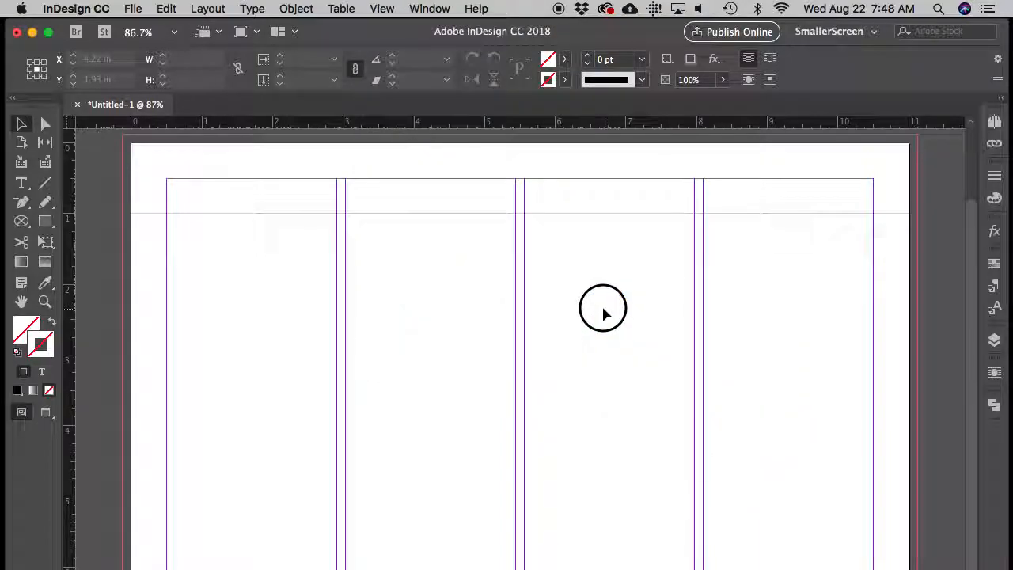
{"action": "left_click", "coordinate": [383, 8]}
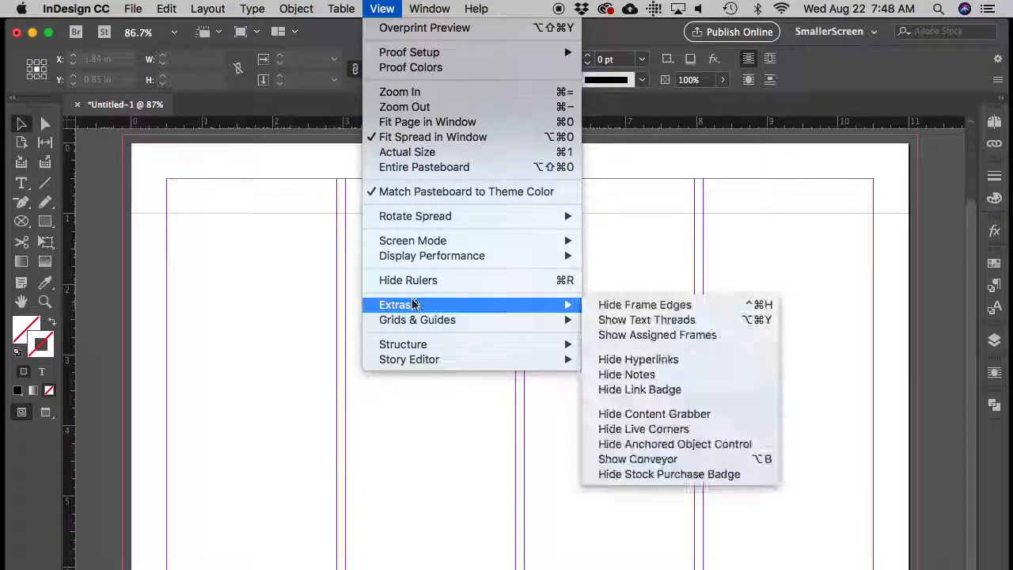
{"action": "left_click", "coordinate": [602, 305]}
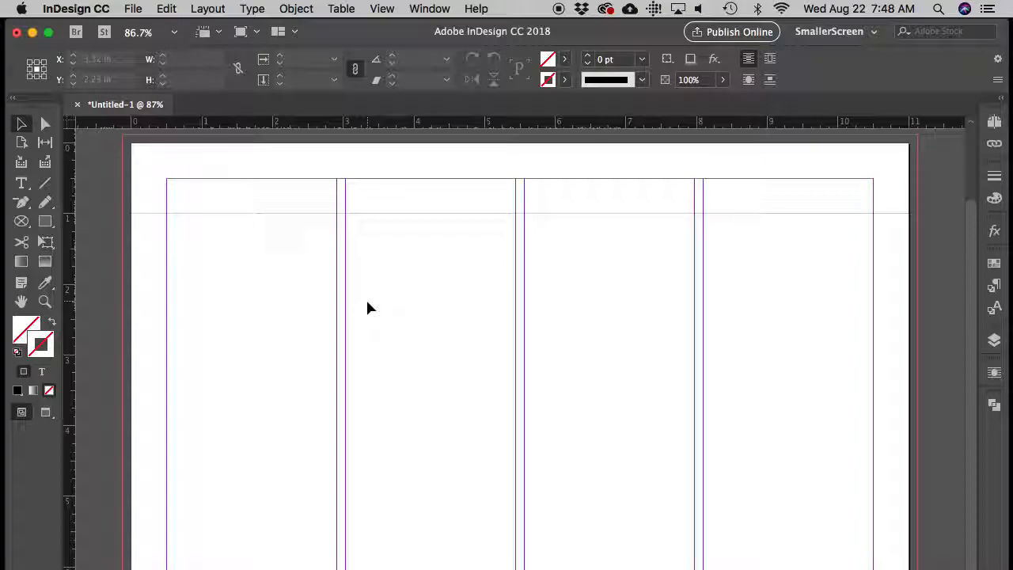
- Load SampleText.docx from the Desktop folder 3 Intro to InDesign for placing, keeping Replace Selected Item enabled
{"action": "scroll", "coordinate": [366, 308], "scroll_direction": "down", "scroll_amount": 3}
{"action": "left_click", "coordinate": [135, 8]}
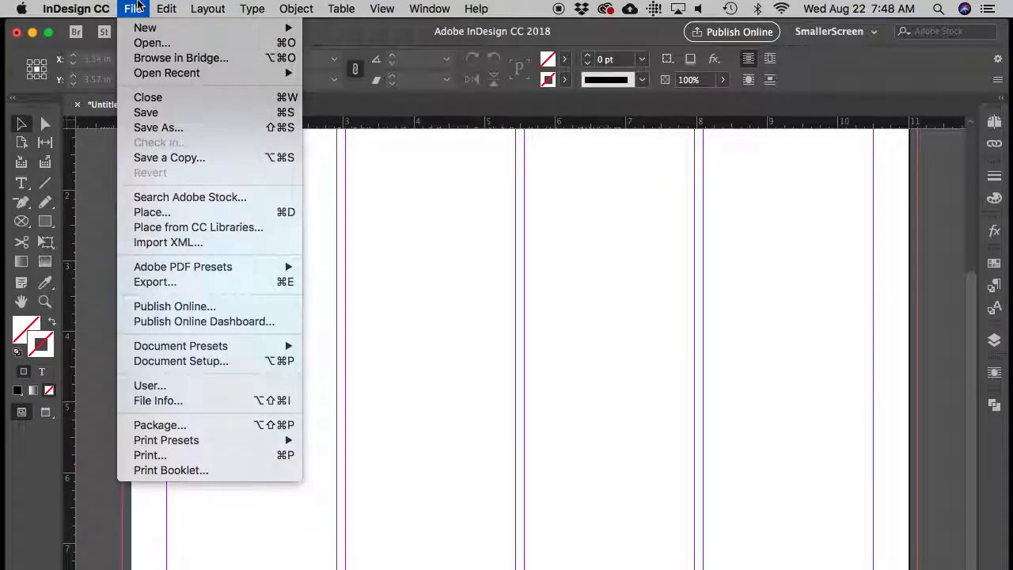
{"action": "left_click", "coordinate": [195, 216]}
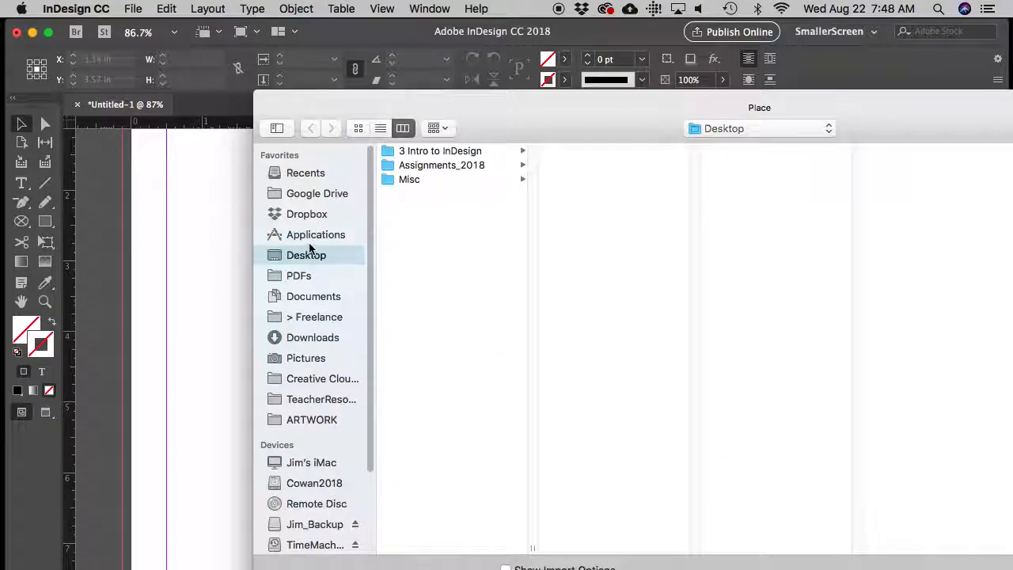
{"action": "left_click", "coordinate": [425, 152]}
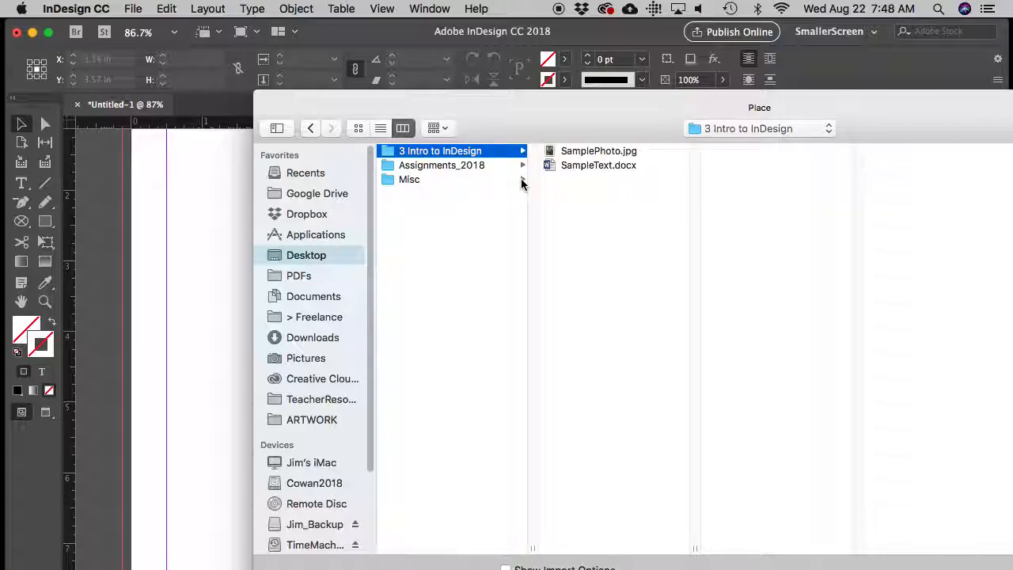
{"action": "left_click_drag", "start_coordinate": [579, 111], "coordinate": [392, 89]}
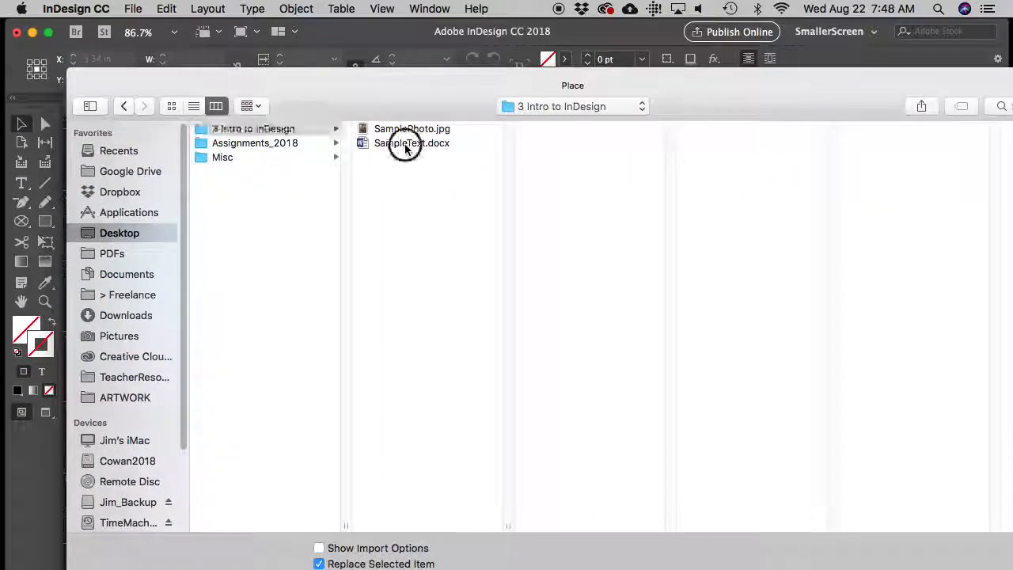
{"action": "left_click", "coordinate": [404, 144]}
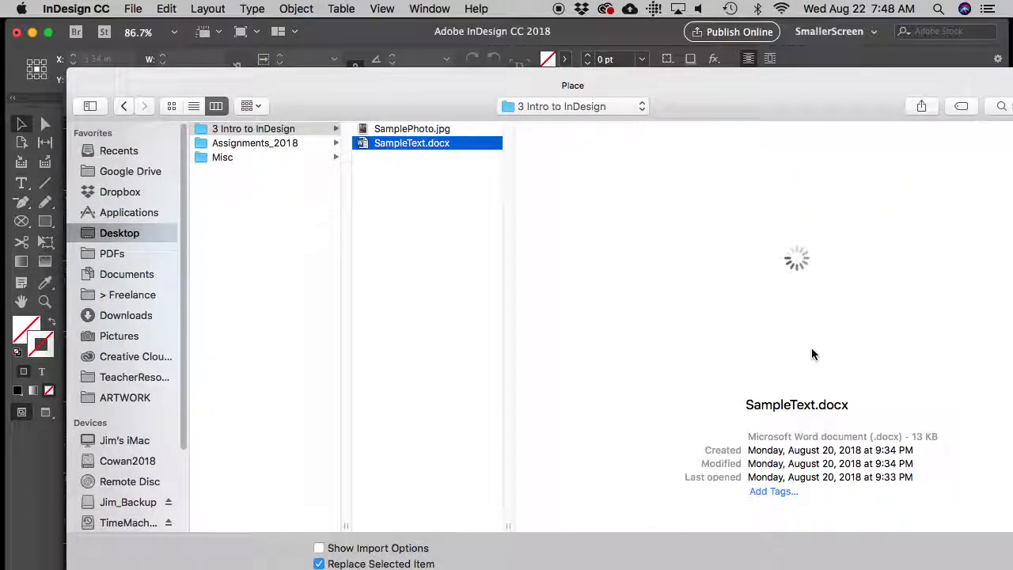
{"action": "left_click_drag", "start_coordinate": [664, 73], "coordinate": [703, 27]}
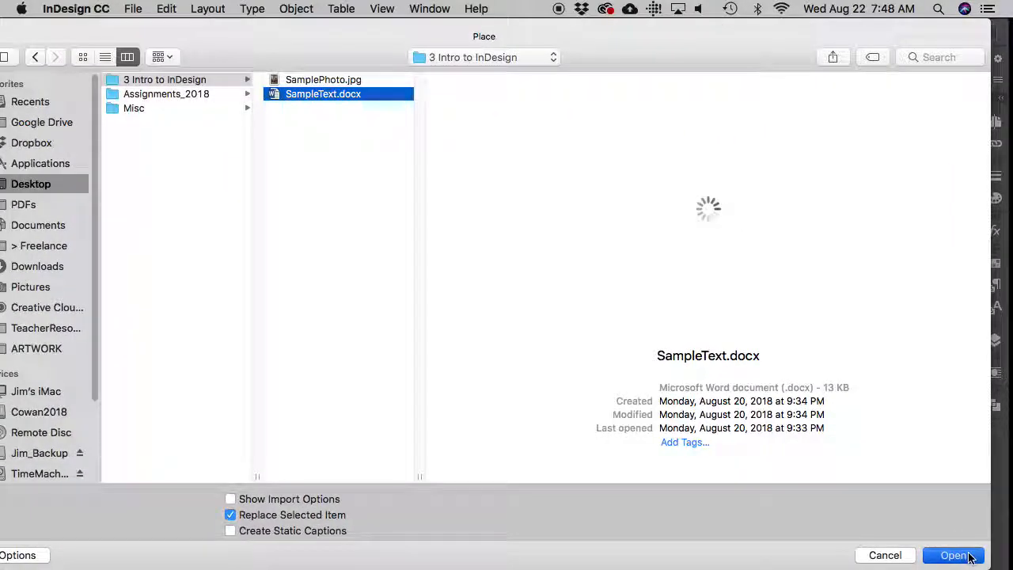
{"action": "left_click", "coordinate": [954, 555]}
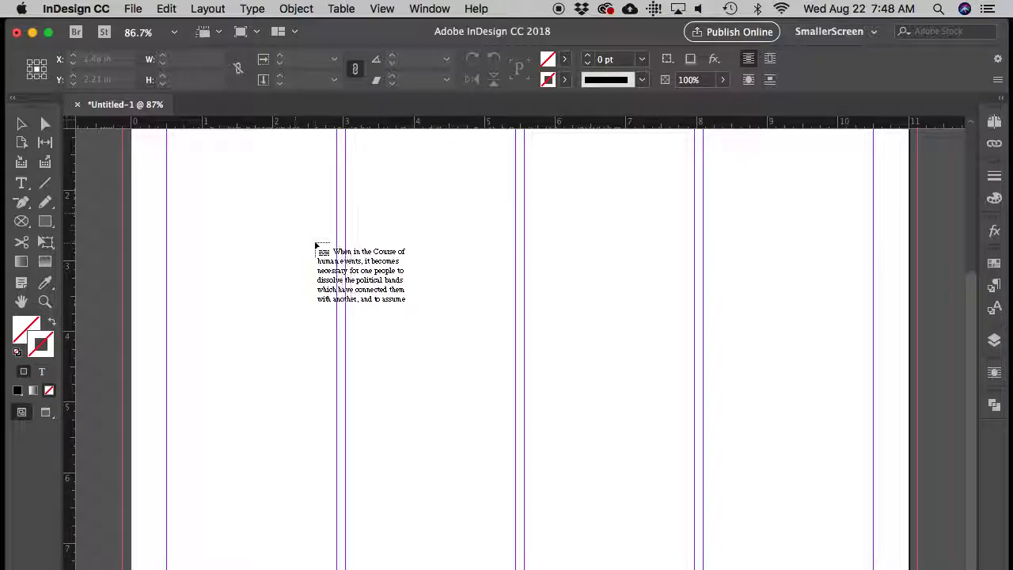
- Place the loaded text in a frame about 10 in wide and 5.65 in high, starting at the page's upper-left margin corner
{"action": "scroll", "coordinate": [315, 244], "scroll_direction": "up", "scroll_amount": 2}
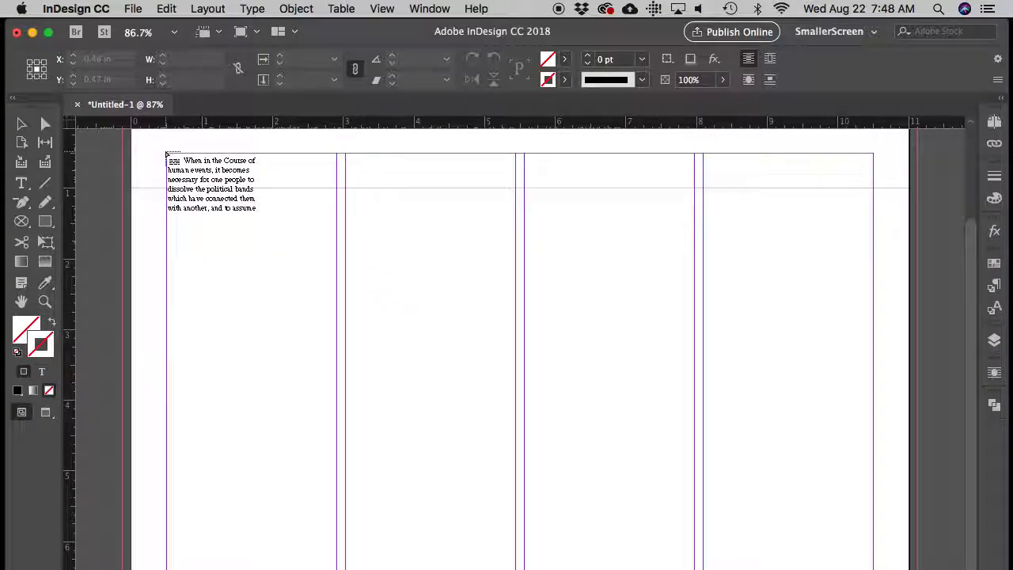
{"action": "left_click_drag", "start_coordinate": [167, 153], "coordinate": [880, 546]}
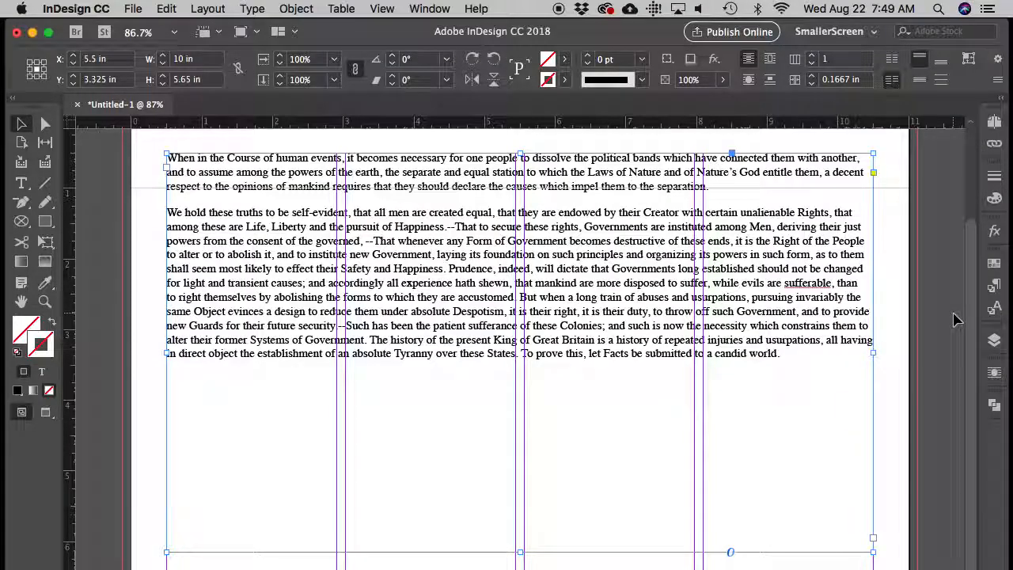
{"action": "scroll", "coordinate": [953, 319], "scroll_direction": "up", "scroll_amount": 1}
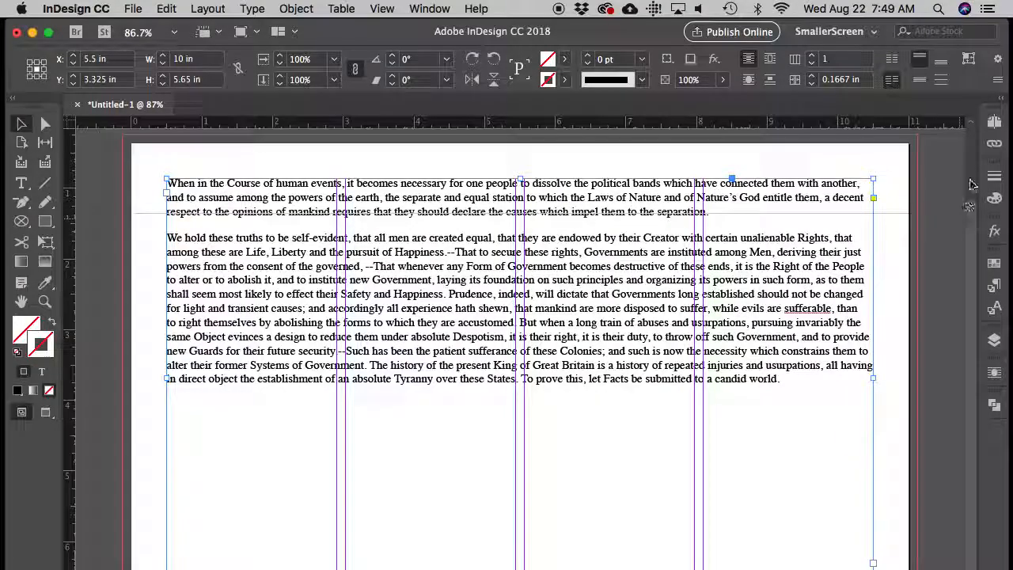
- Extend the text frame downward from its lower edge to a height of about 6.87 in
{"action": "scroll", "coordinate": [970, 292], "scroll_direction": "down", "scroll_amount": 4}
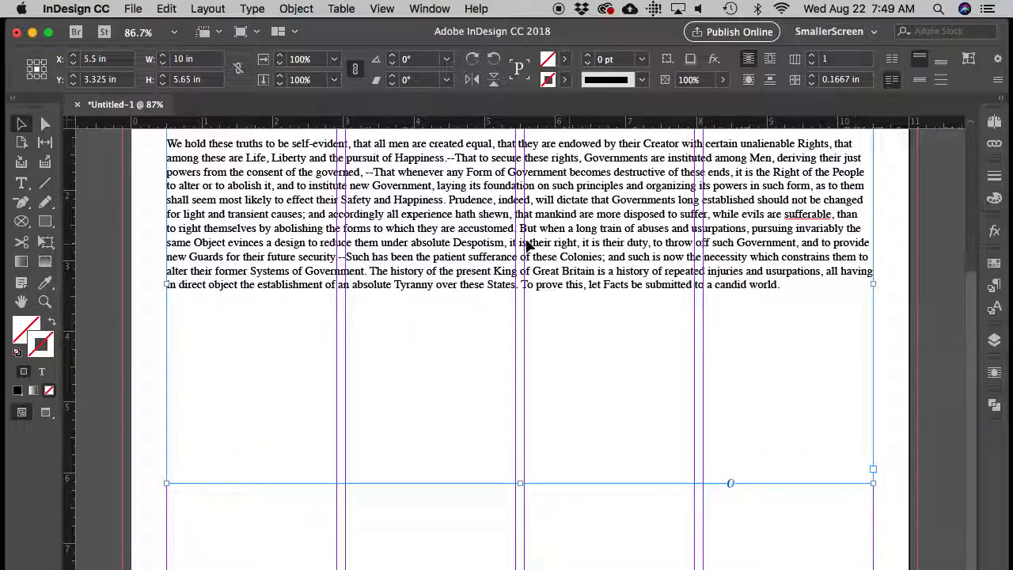
{"action": "left_click_drag", "start_coordinate": [519, 486], "coordinate": [539, 569]}
{"action": "key", "text": "super+minus"}
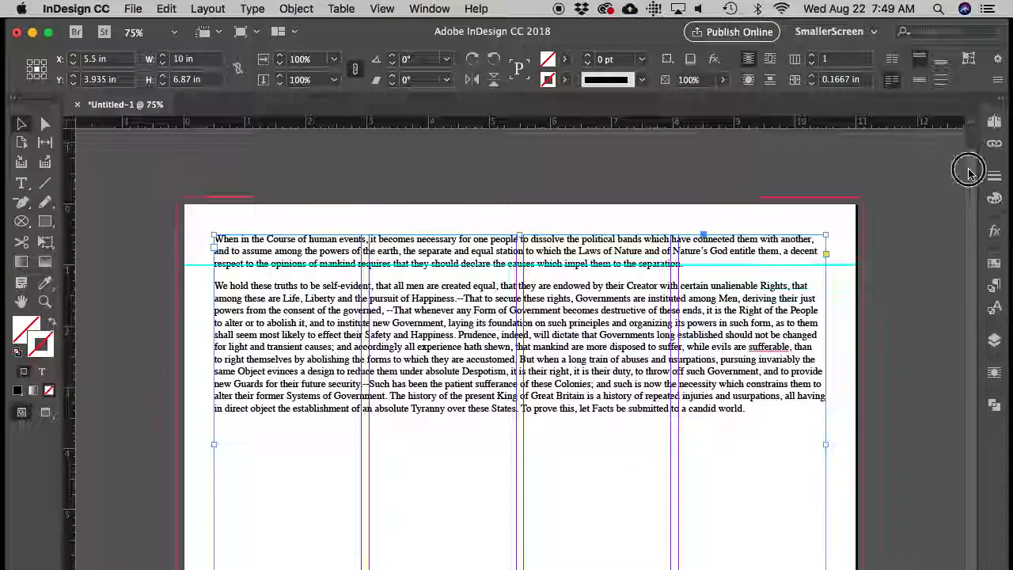
{"action": "scroll", "coordinate": [968, 169], "scroll_direction": "down", "scroll_amount": 3}
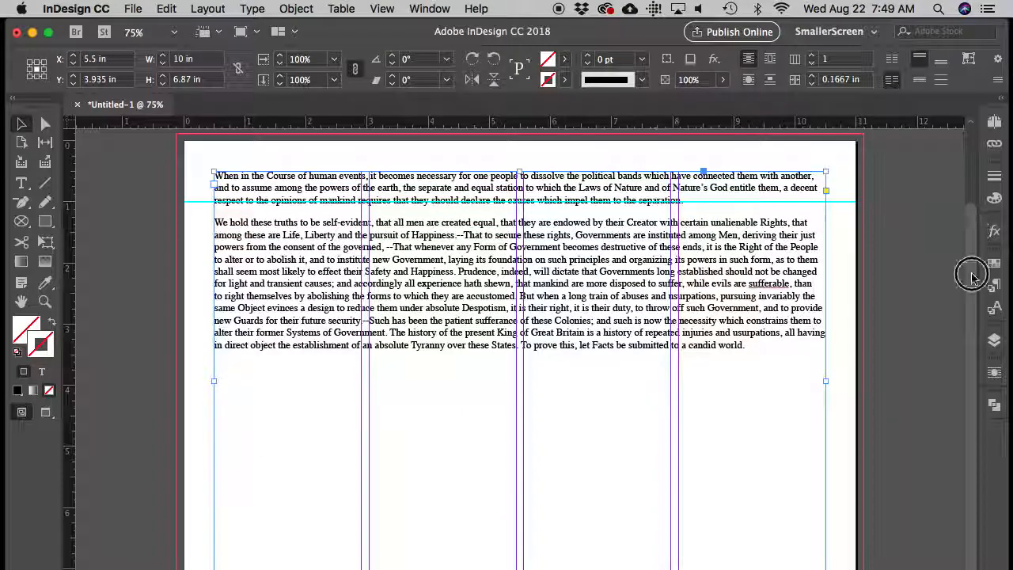
- Narrow the text frame from its right side to about 7.47 in so it spans the first three columns
{"action": "left_click", "coordinate": [45, 34]}
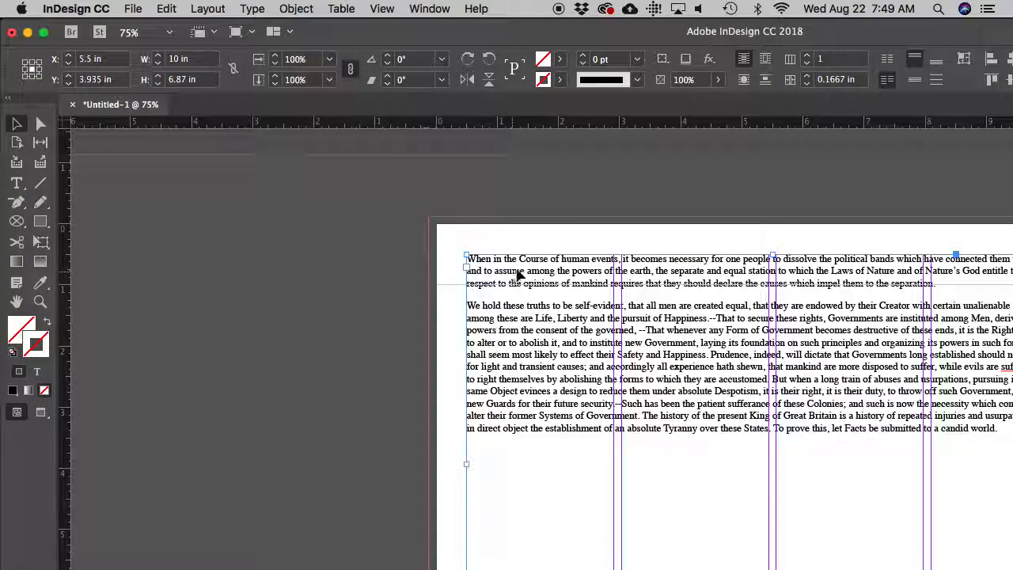
{"action": "key", "text": "super+0"}
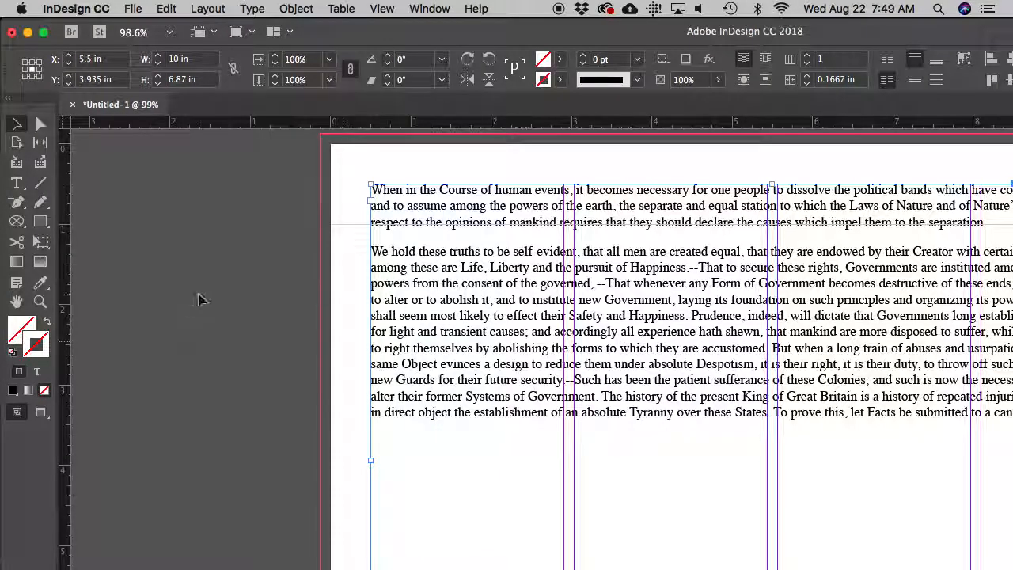
{"action": "left_click", "coordinate": [199, 298]}
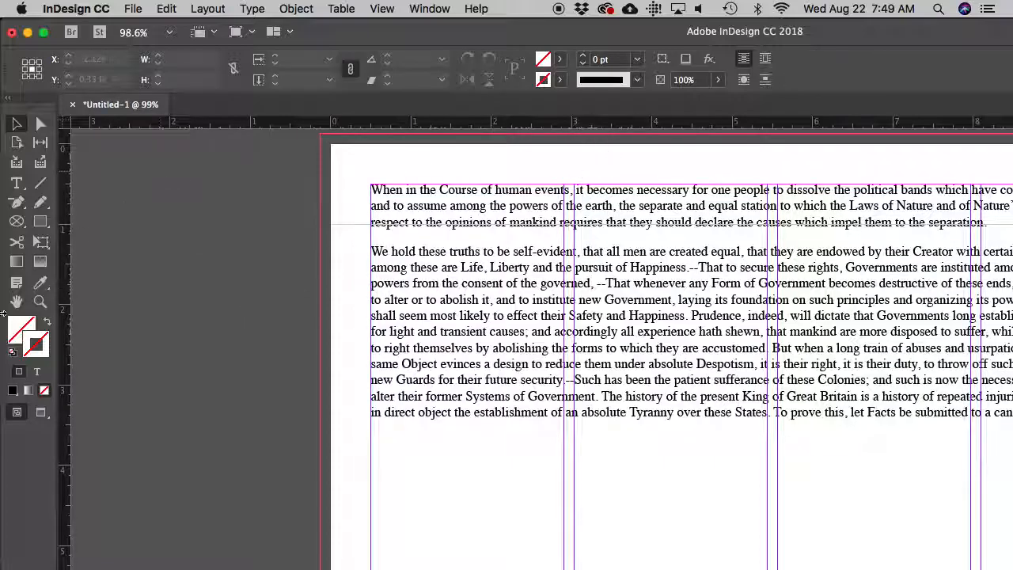
{"action": "left_click_drag", "start_coordinate": [430, 298], "coordinate": [208, 287]}
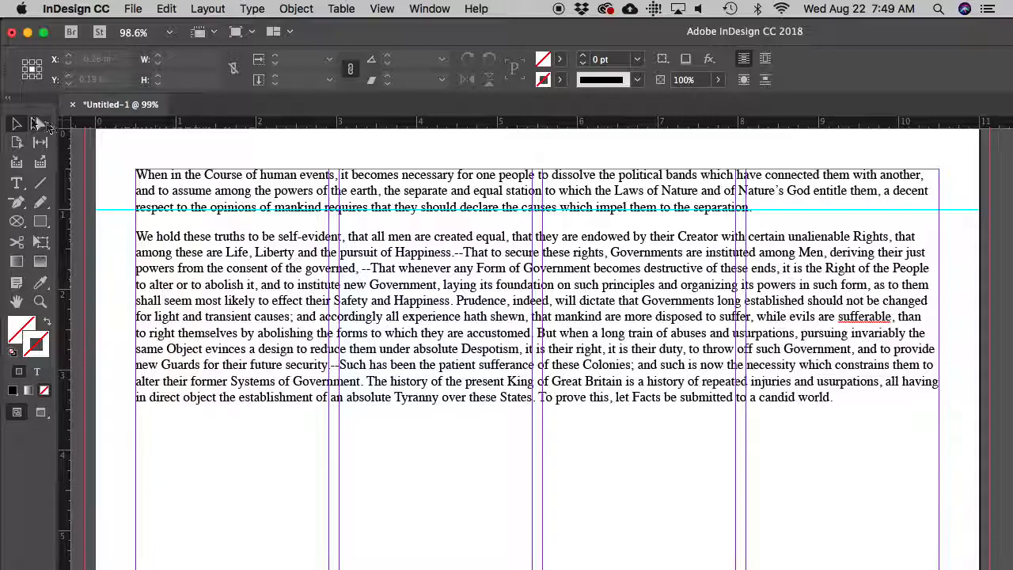
{"action": "left_click", "coordinate": [18, 125]}
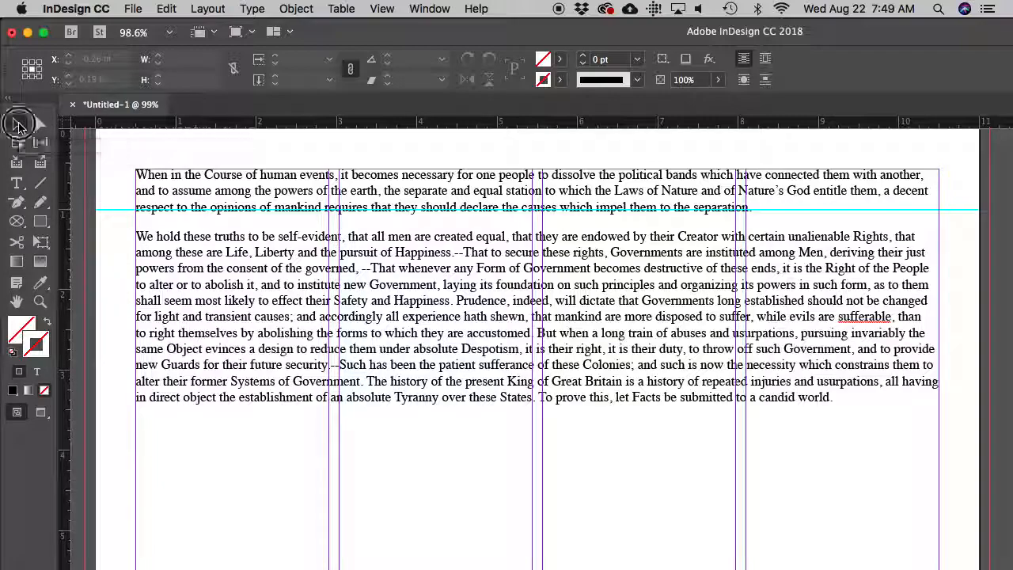
{"action": "left_click", "coordinate": [194, 181]}
{"action": "mouse_move", "coordinate": [181, 186]}
{"action": "left_mouse_down"}
{"action": "mouse_move", "coordinate": [307, 248]}
{"action": "mouse_move", "coordinate": [192, 172]}
{"action": "left_mouse_up"}
{"action": "left_click_drag", "start_coordinate": [939, 440], "coordinate": [735, 441]}
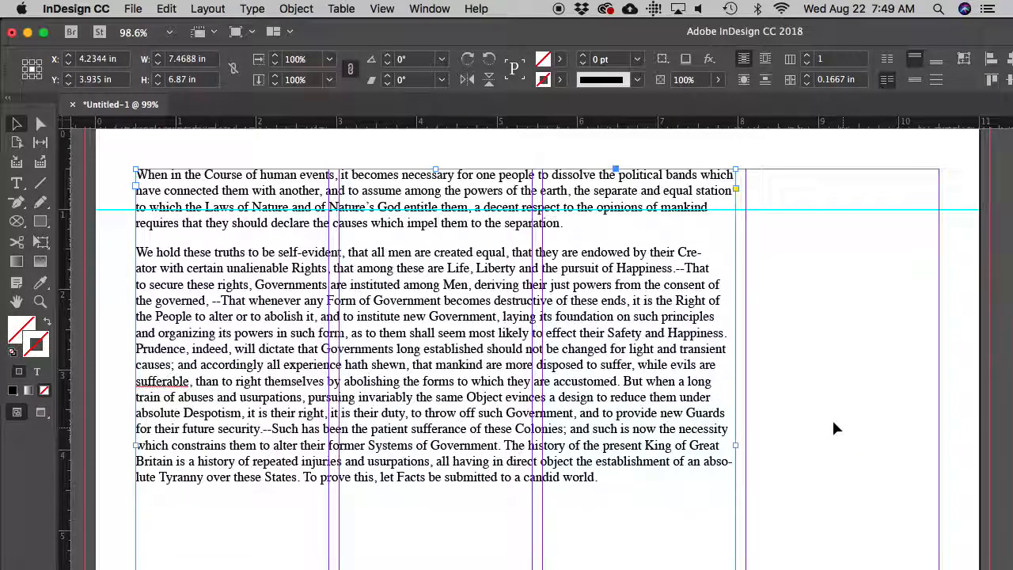
- Change the font of all the text in the frame to Proxima Nova with the Type tool
{"action": "left_click", "coordinate": [11, 185]}
{"action": "left_click_drag", "start_coordinate": [230, 222], "coordinate": [168, 186]}
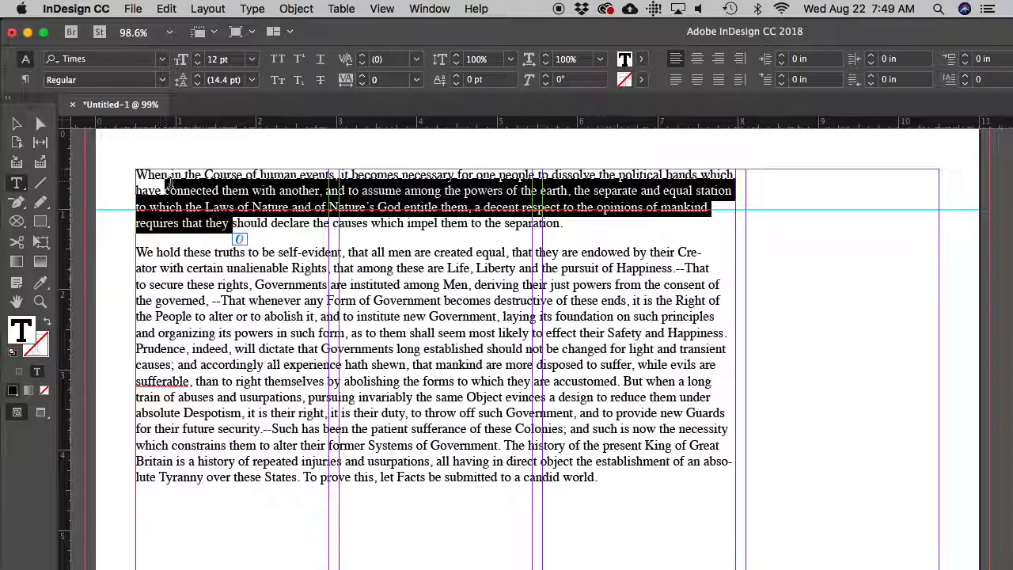
{"action": "left_click", "coordinate": [269, 236]}
{"action": "left_click_drag", "start_coordinate": [619, 485], "coordinate": [136, 168]}
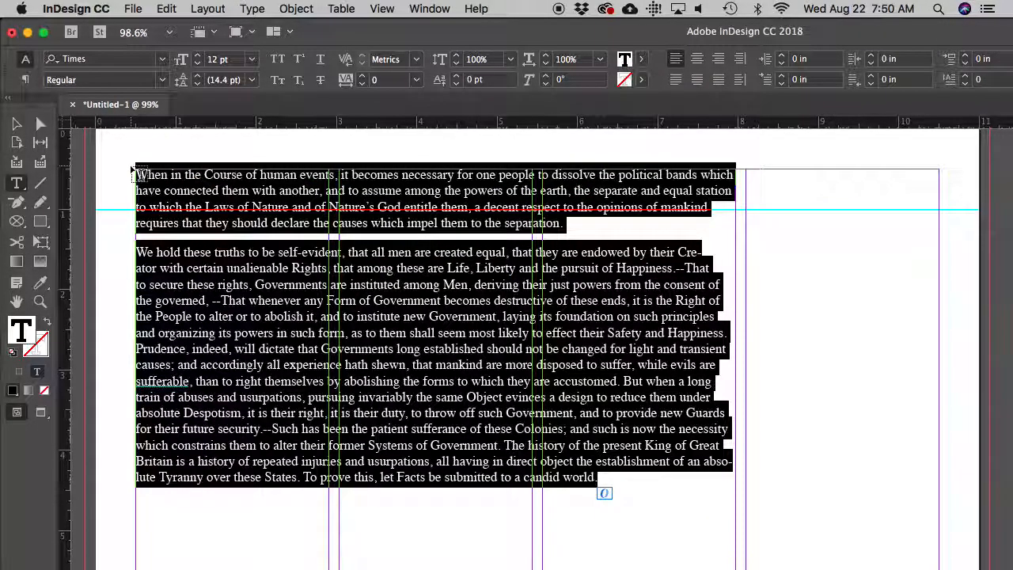
{"action": "left_click", "coordinate": [163, 59]}
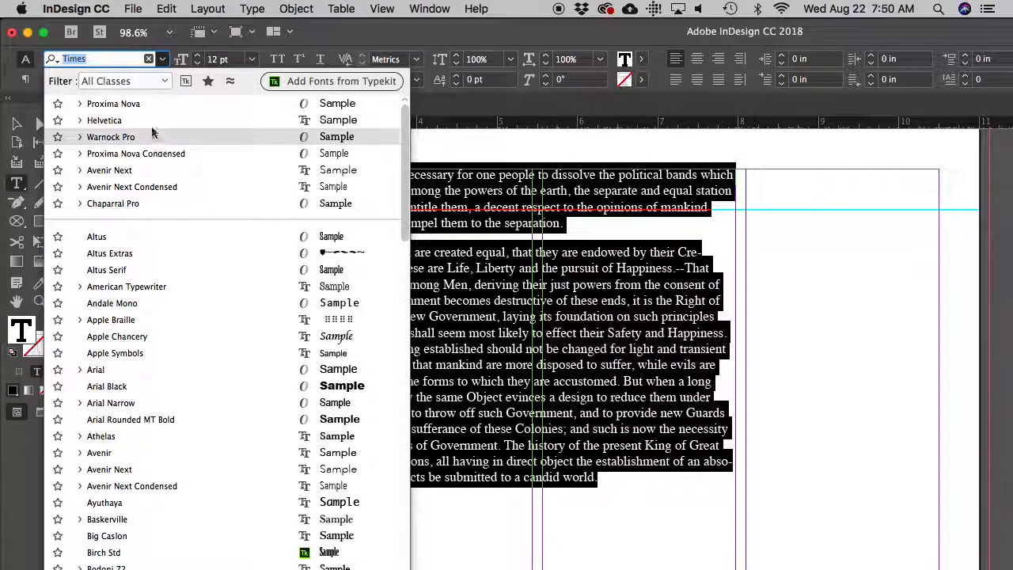
{"action": "left_click", "coordinate": [114, 103]}
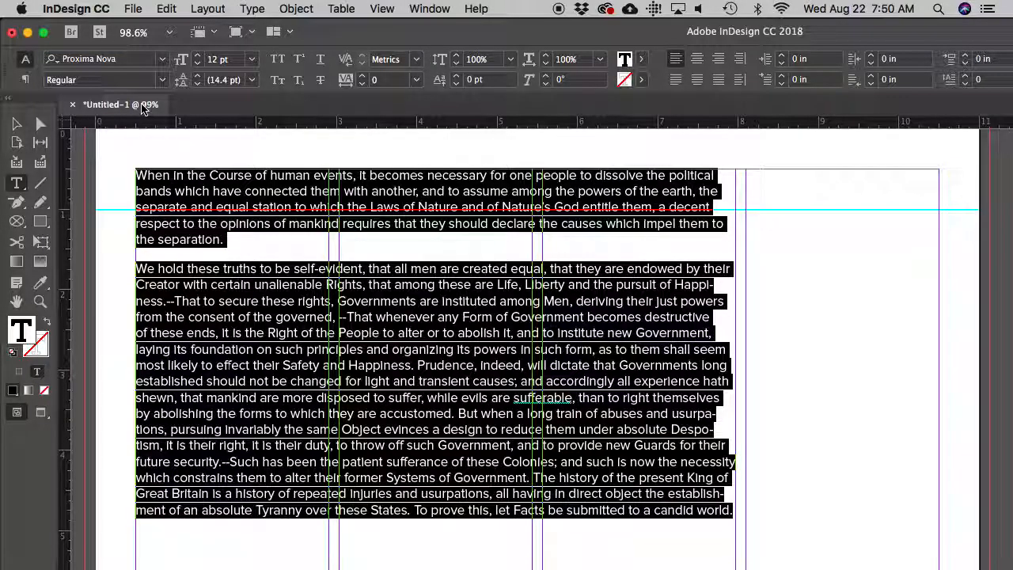
{"action": "left_click", "coordinate": [251, 241]}
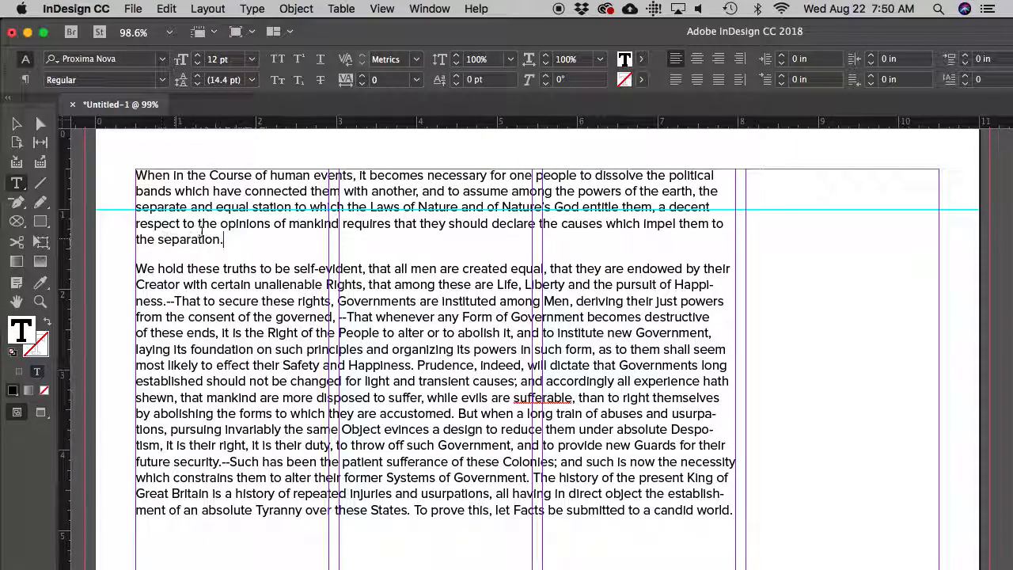
- Try the Bold style on the first paragraph's ending, from "and of Nature's God" to "the separation", and undo it
{"action": "left_click_drag", "start_coordinate": [223, 239], "coordinate": [461, 206]}
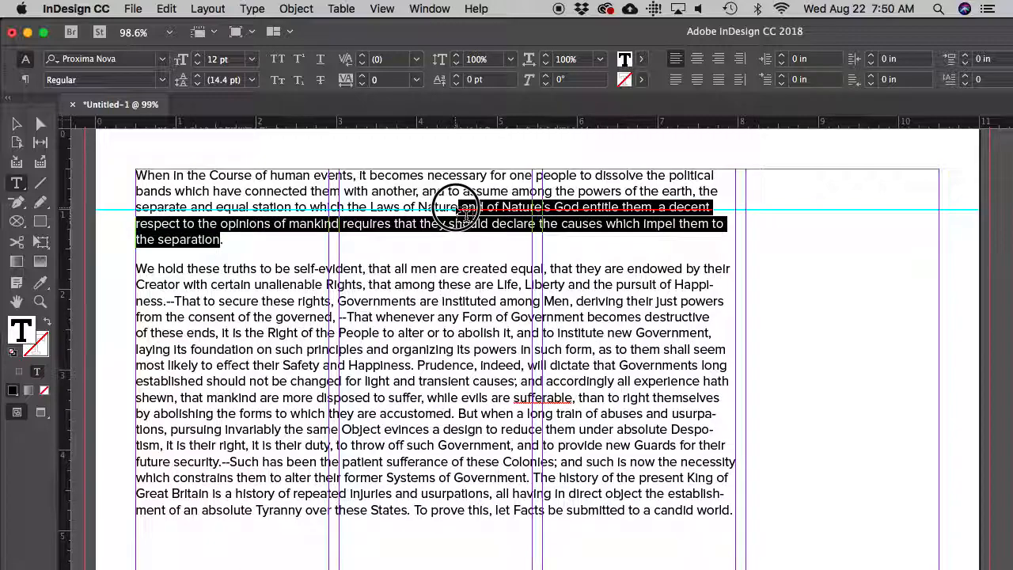
{"action": "left_click", "coordinate": [162, 80]}
{"action": "left_click", "coordinate": [111, 197]}
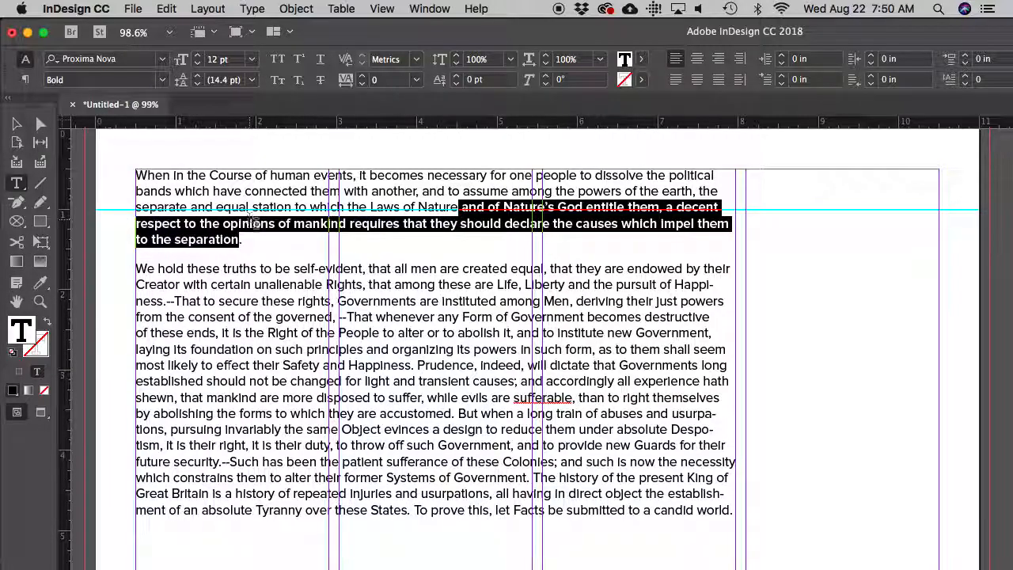
{"action": "left_click", "coordinate": [426, 289]}
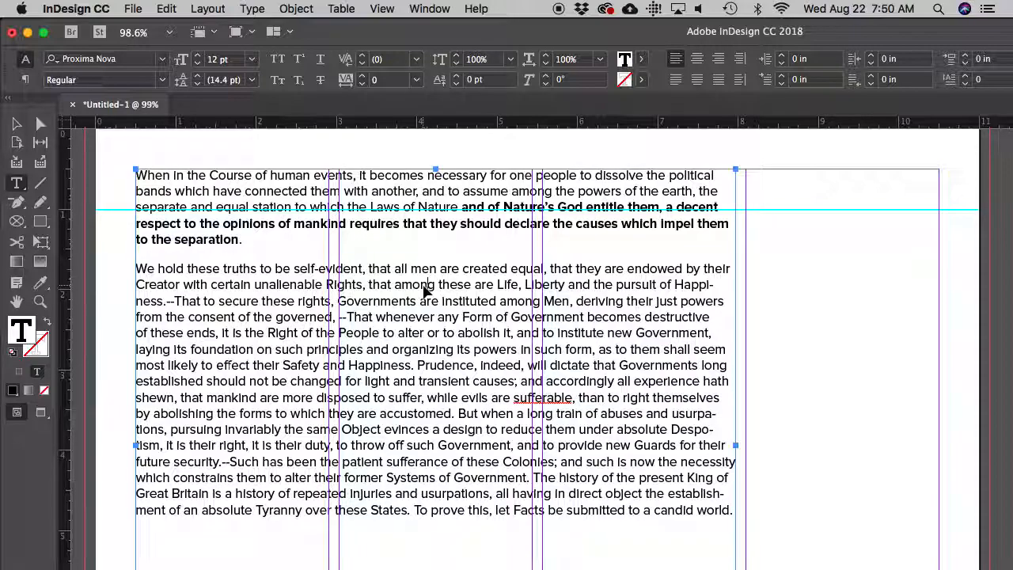
{"action": "key", "text": "super+z"}
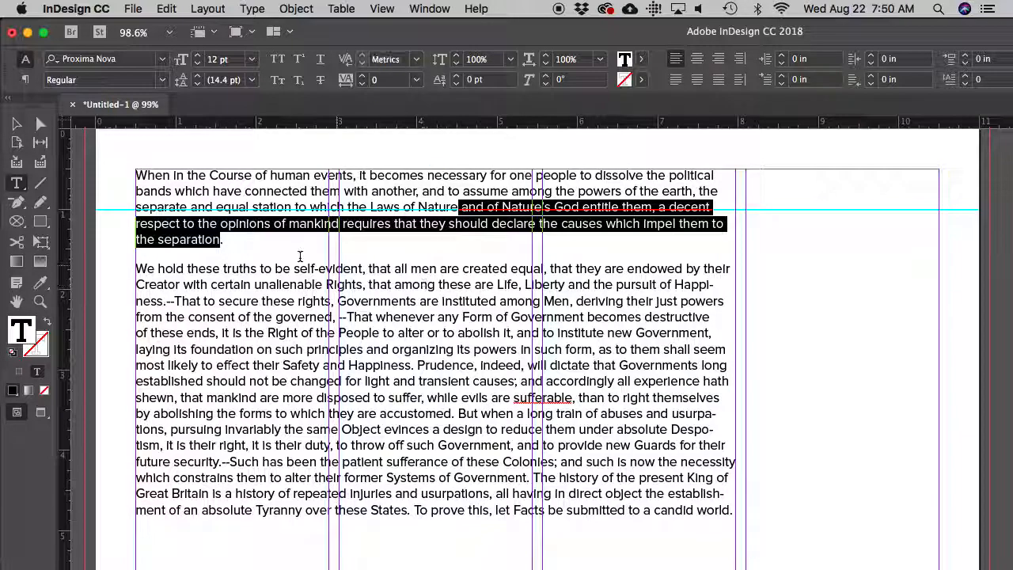
- Try coloring the selected ending of the first paragraph magenta (C=0 M=100 Y=0 K=0) and undo the color
{"action": "left_click", "coordinate": [641, 59]}
{"action": "left_click", "coordinate": [529, 195]}
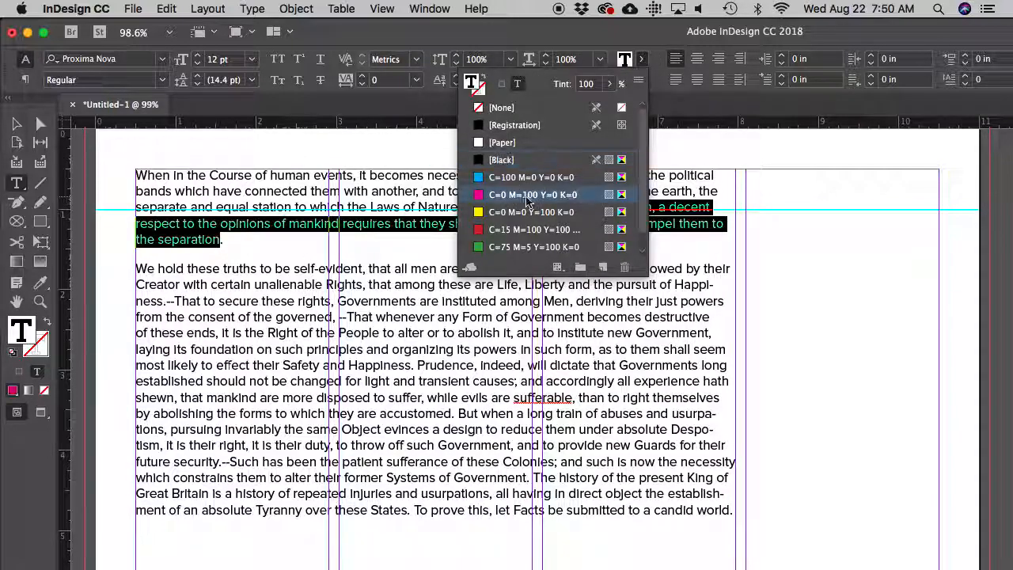
{"action": "left_click", "coordinate": [416, 277]}
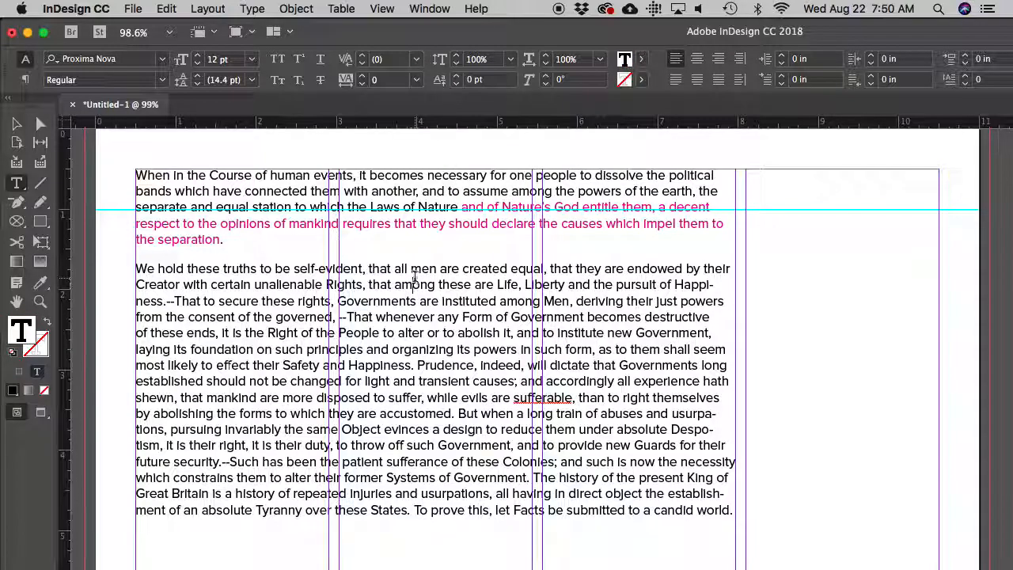
{"action": "key", "text": "super+z"}
- Set all the text in the frame to a 10 pt font size with 16 pt leading
{"action": "left_click", "coordinate": [417, 317]}
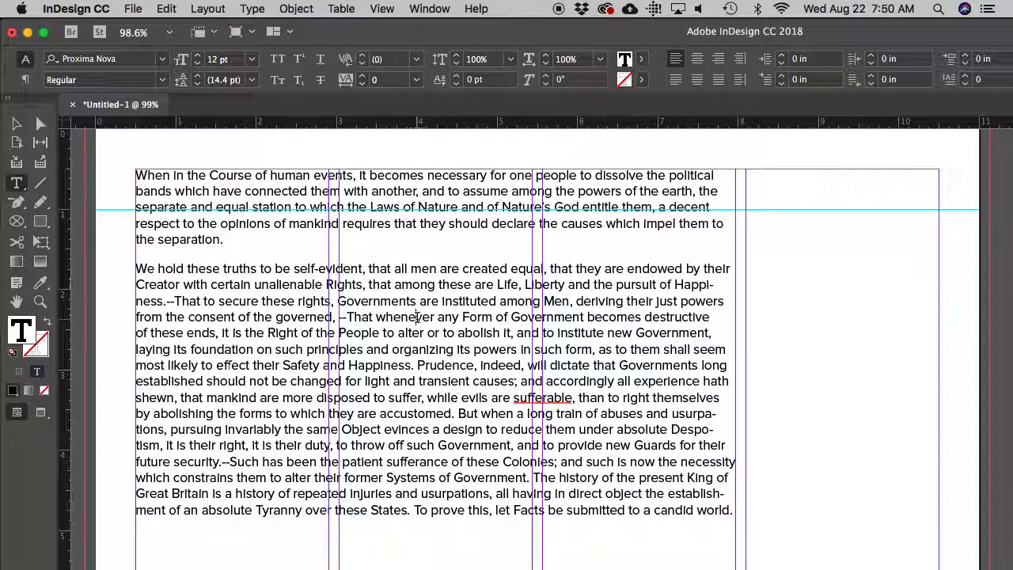
{"action": "key", "text": "super+a"}
{"action": "left_click", "coordinate": [197, 76]}
{"action": "left_click", "coordinate": [197, 76]}
{"action": "left_click", "coordinate": [197, 63]}
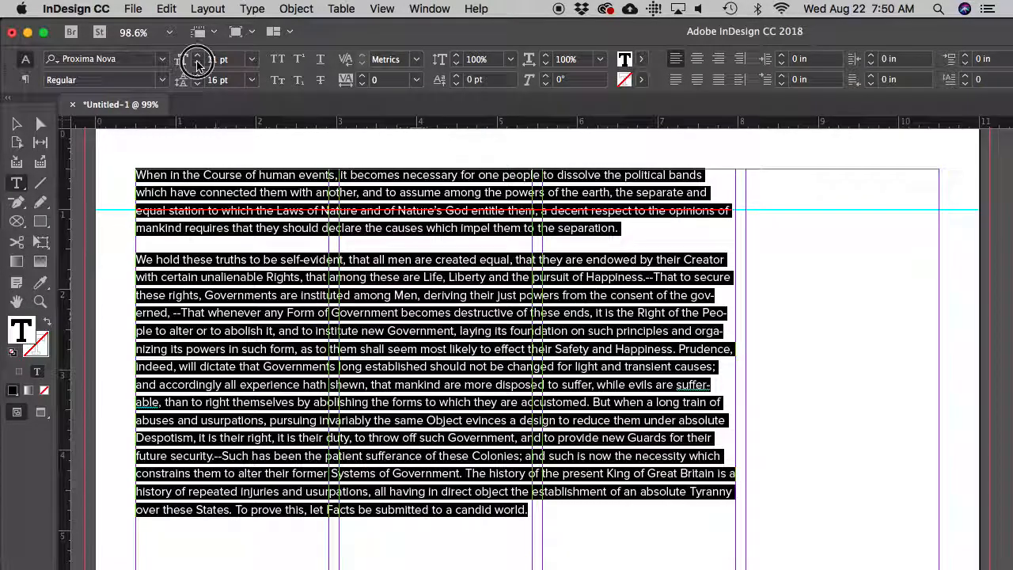
{"action": "left_click", "coordinate": [197, 63]}
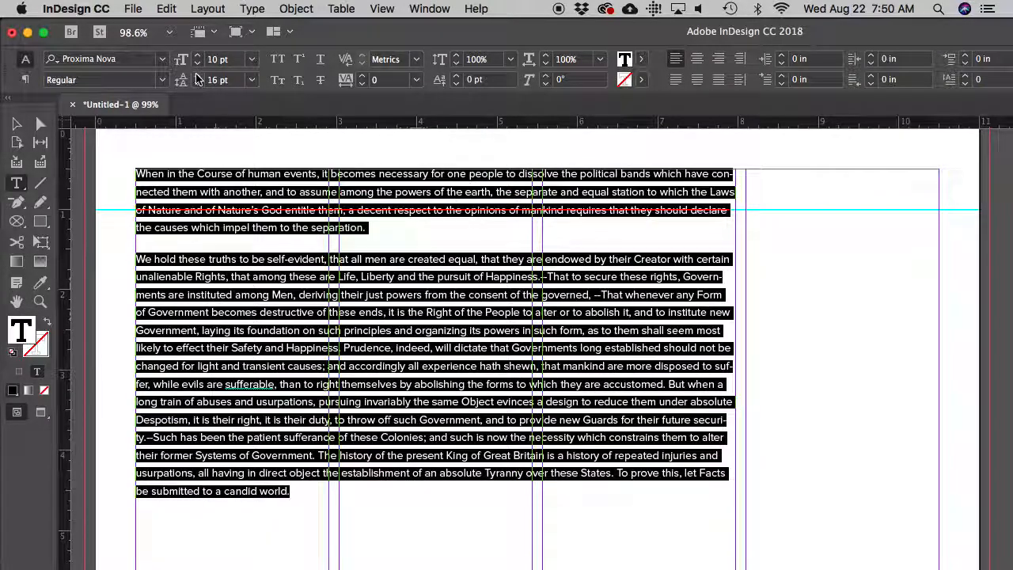
- Widen the text frame from its right side to 10 in so it spans all four page columns
{"action": "left_click", "coordinate": [14, 125]}
{"action": "left_click", "coordinate": [162, 188]}
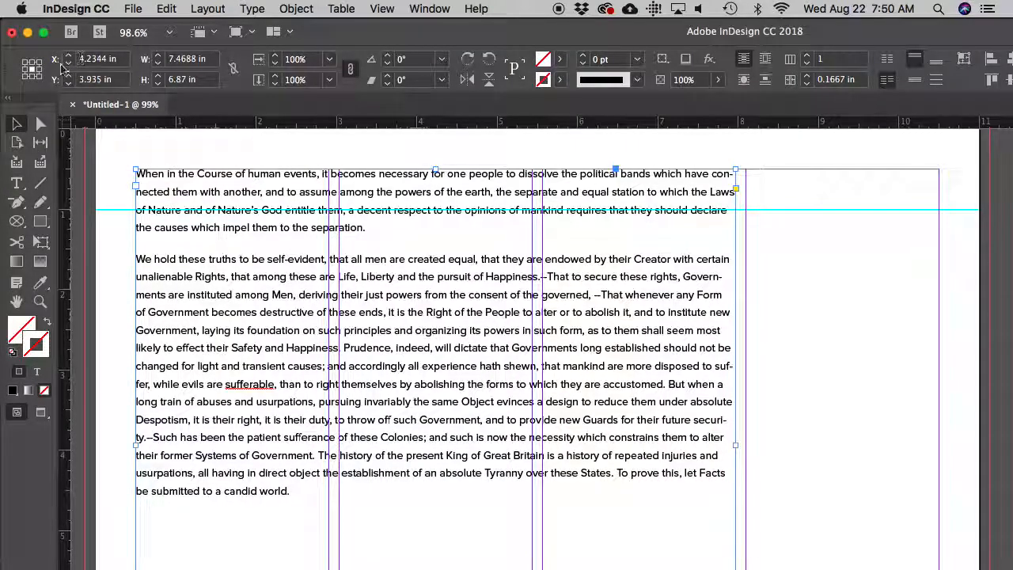
{"action": "left_click", "coordinate": [396, 60]}
{"action": "left_click_drag", "start_coordinate": [735, 445], "coordinate": [938, 443]}
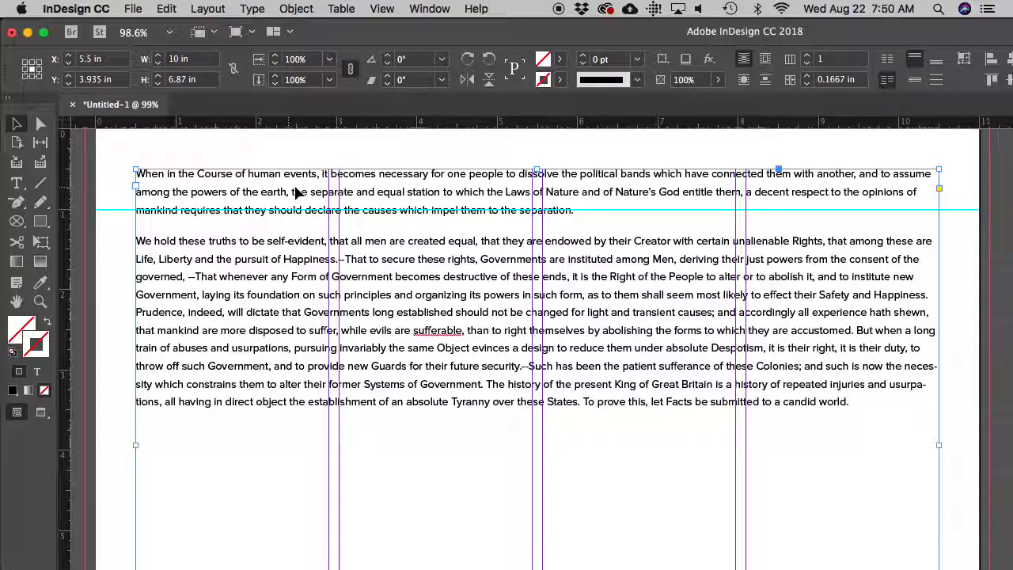
- Split the text frame into 4 columns with a 0.125 in gutter to match the page's column guides
{"action": "left_click", "coordinate": [808, 57]}
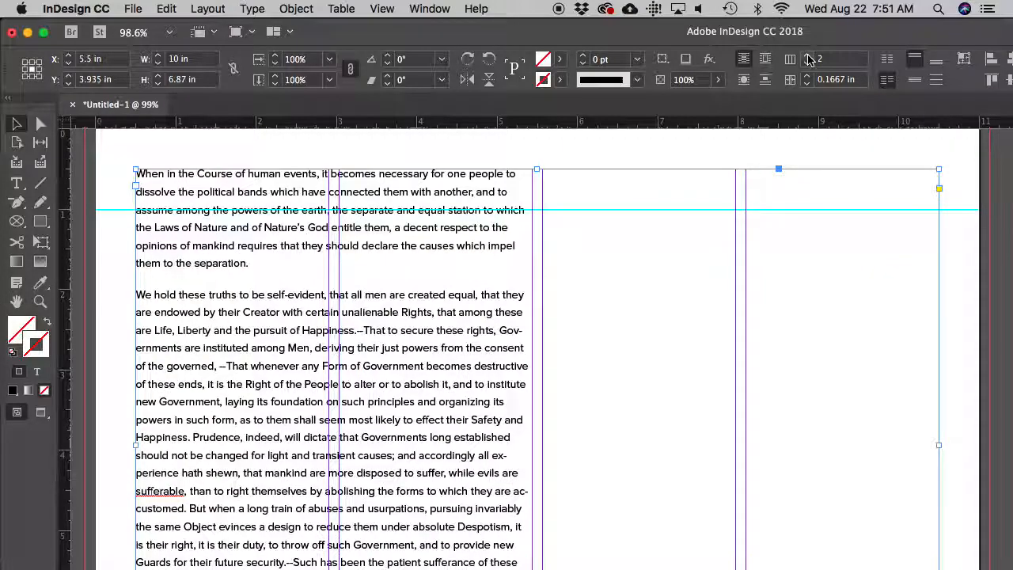
{"action": "left_click", "coordinate": [808, 57]}
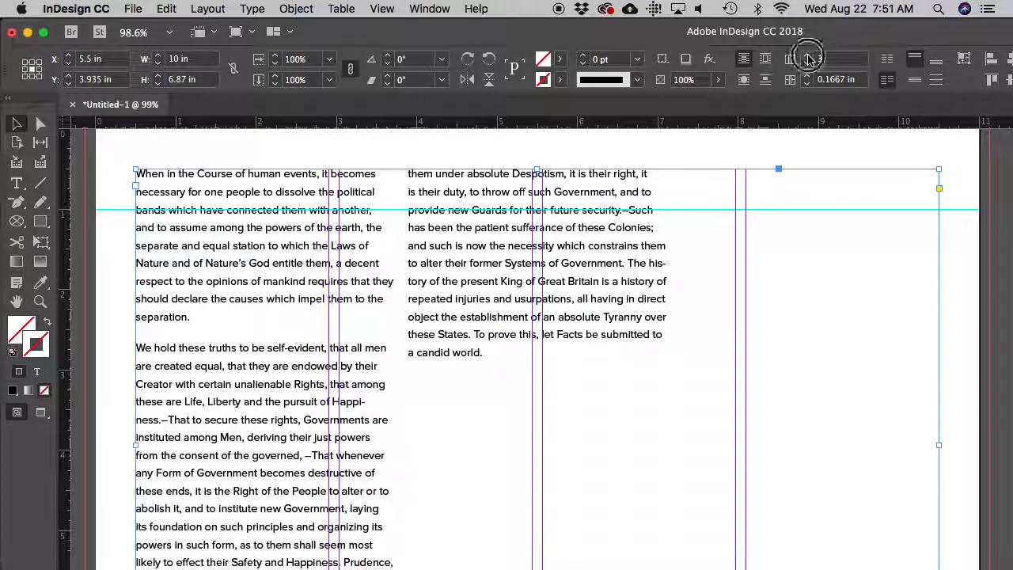
{"action": "left_click", "coordinate": [808, 57]}
{"action": "left_click", "coordinate": [807, 84]}
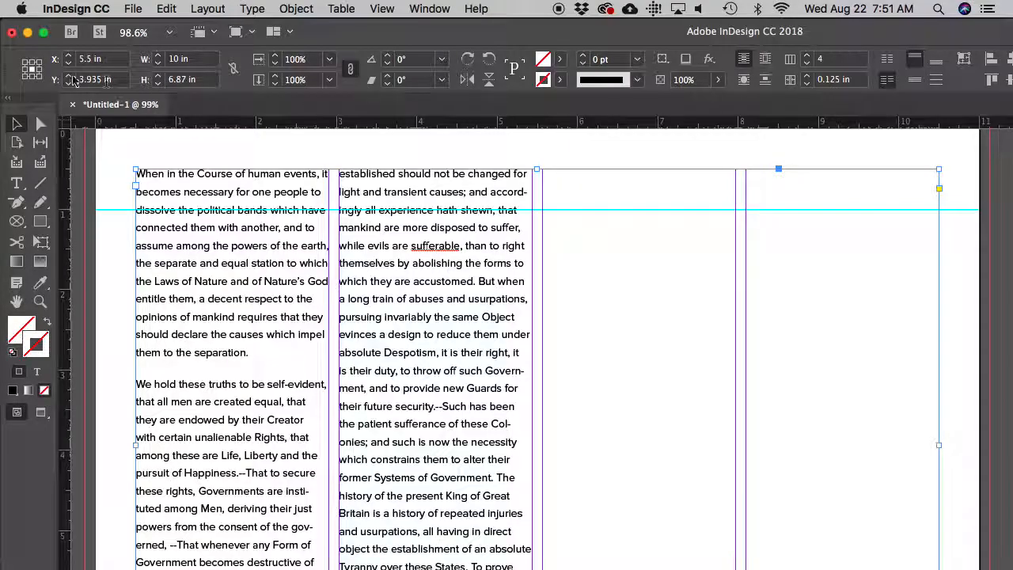
- Set the text frame's height to 4 in, using its upper-left corner as the reference point
{"action": "left_click", "coordinate": [25, 61]}
{"action": "left_click", "coordinate": [198, 79]}
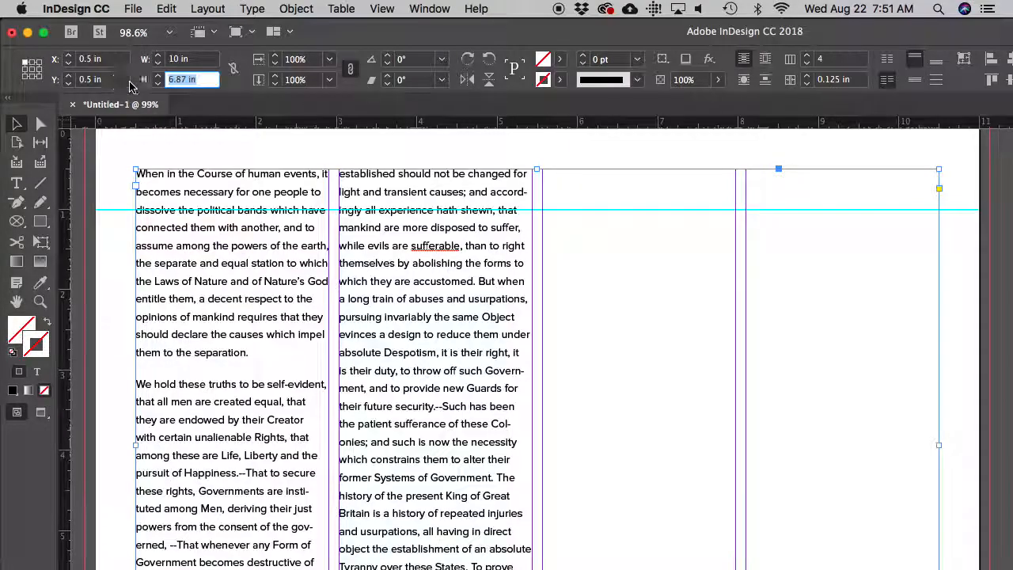
{"action": "type", "text": "4"}
{"action": "key", "text": "Return"}
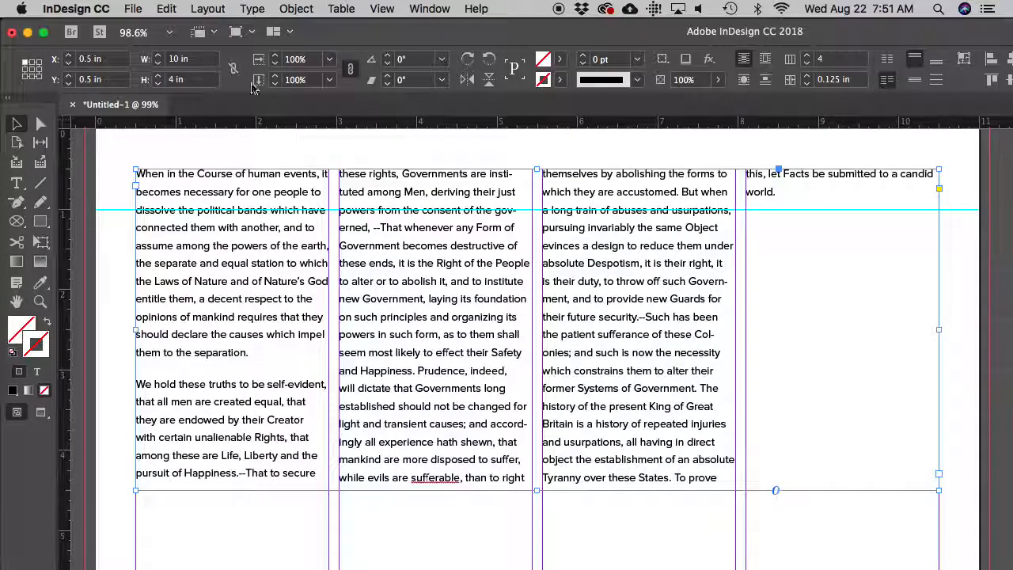
- Try fewer columns in the text frame, down to 1, and restore the 4 columns
{"action": "left_click", "coordinate": [806, 64]}
{"action": "left_click", "coordinate": [807, 63]}
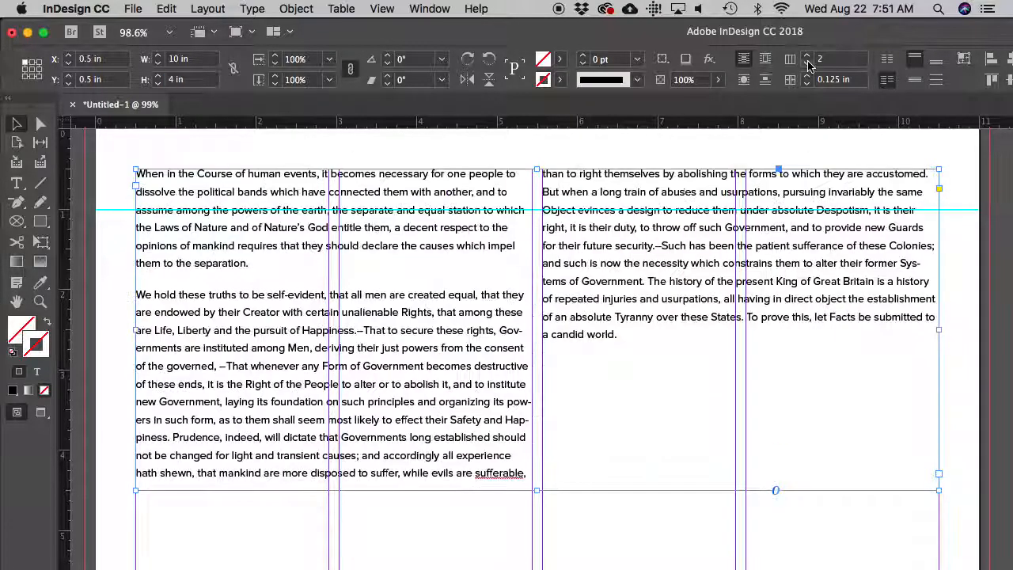
{"action": "left_click", "coordinate": [806, 63]}
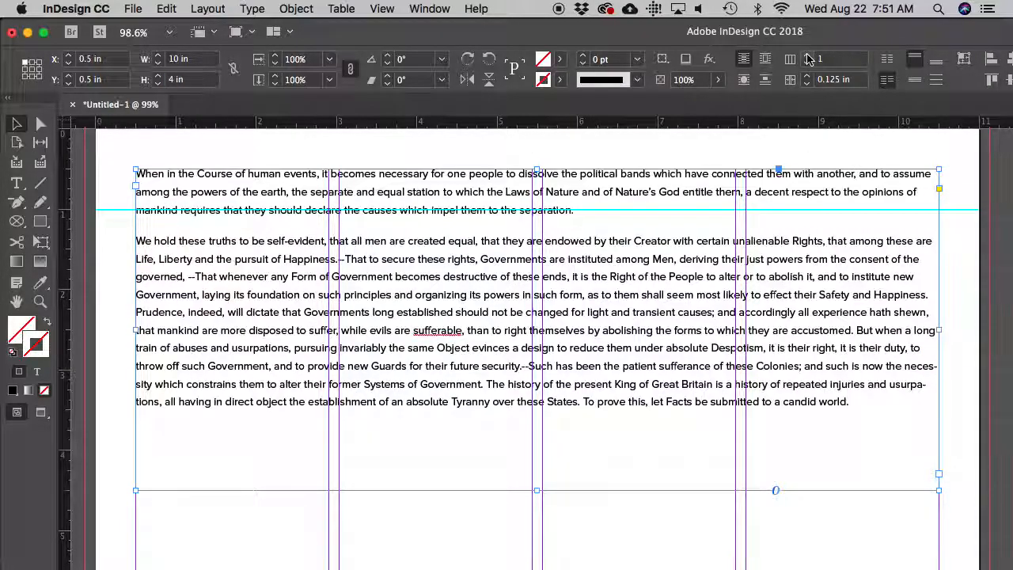
{"action": "left_click", "coordinate": [806, 55]}
{"action": "left_click", "coordinate": [807, 55]}
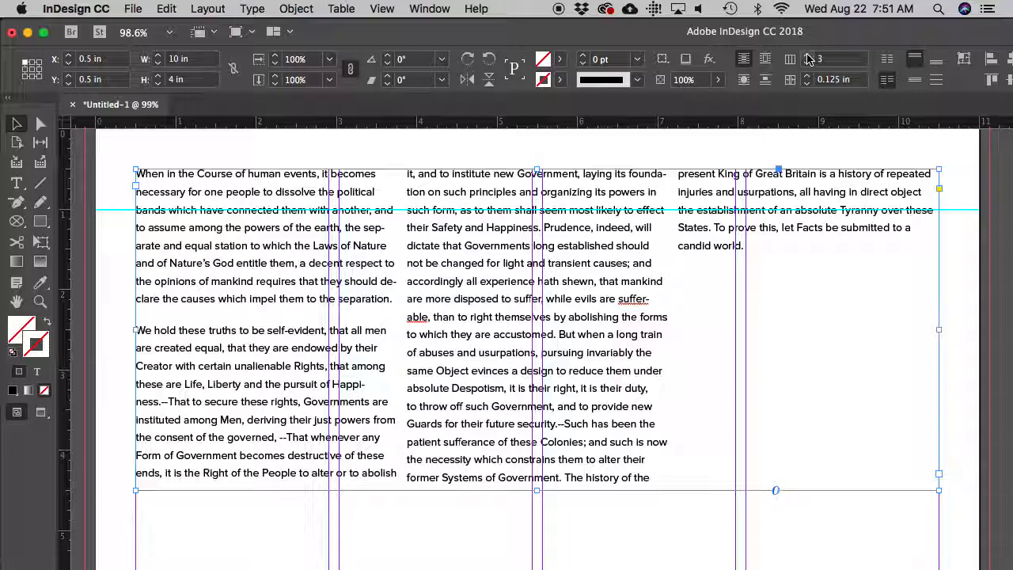
{"action": "left_click", "coordinate": [807, 55]}
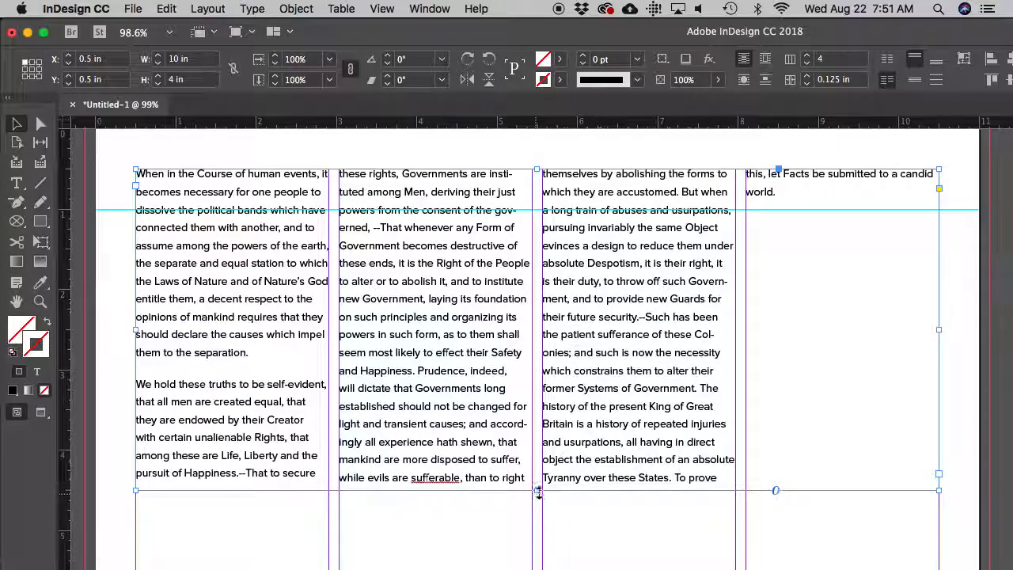
- Shorten the text frame from its lower edge to about 3.19 in high and fill it with yellow (C=0 M=0 Y=100 K=0)
{"action": "left_click_drag", "start_coordinate": [538, 491], "coordinate": [540, 427]}
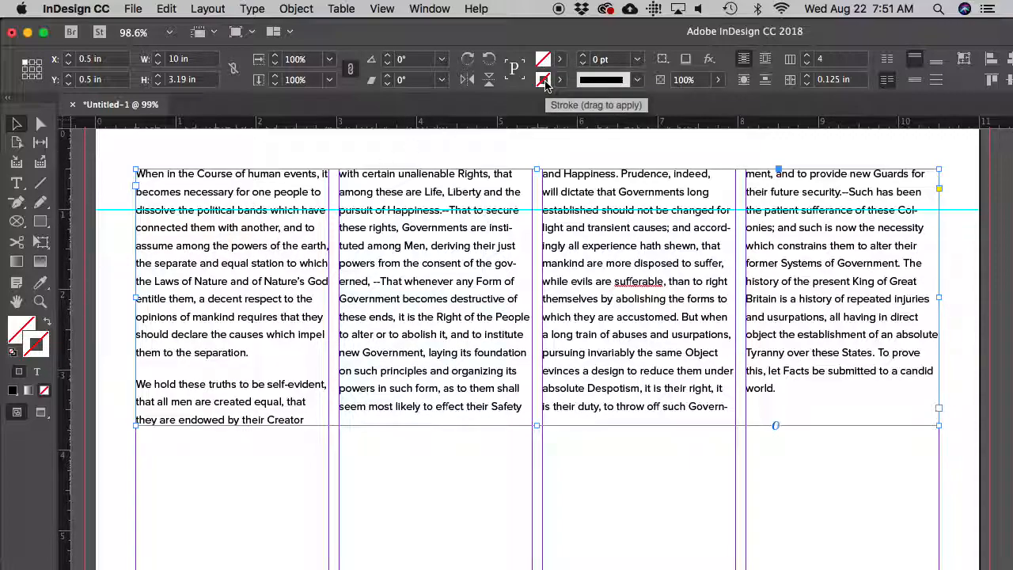
{"action": "left_click", "coordinate": [560, 61]}
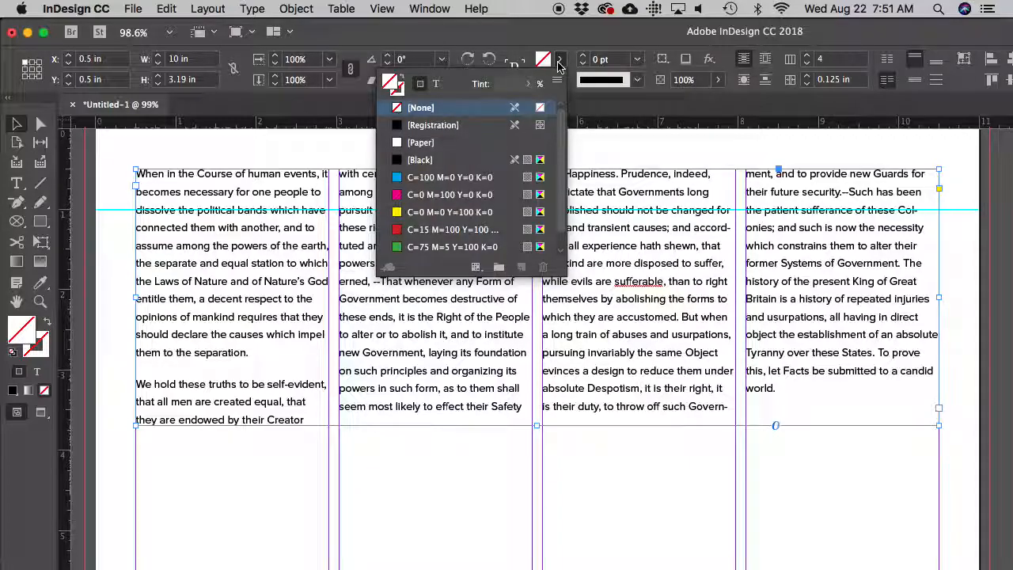
{"action": "mouse_move", "coordinate": [558, 157]}
{"action": "left_mouse_down"}
{"action": "mouse_move", "coordinate": [581, 226]}
{"action": "mouse_move", "coordinate": [563, 154]}
{"action": "left_mouse_up"}
{"action": "left_click", "coordinate": [451, 212]}
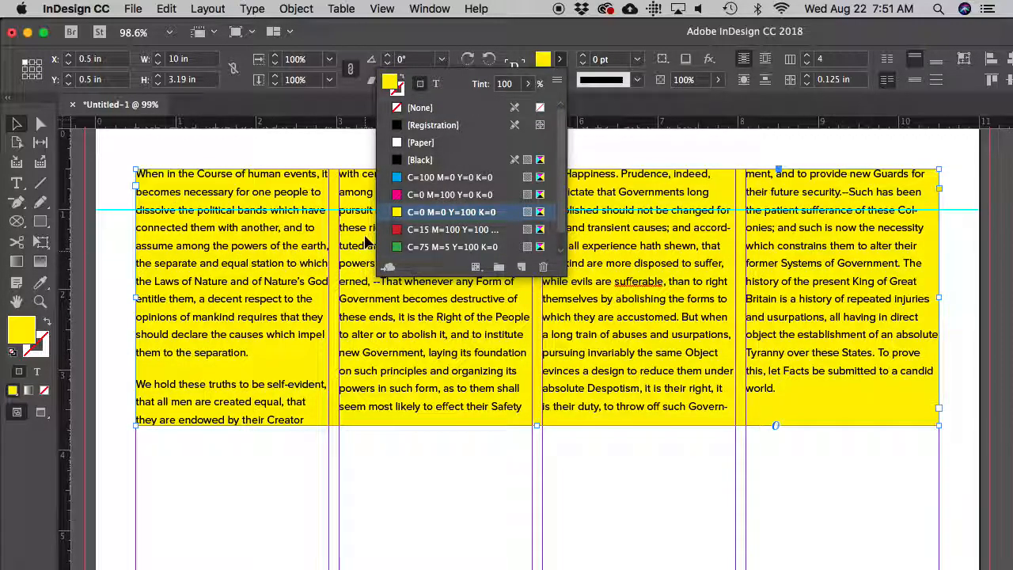
- Give the text frame a [Black] stroke with a weight of 3 pt
{"action": "left_click", "coordinate": [402, 93]}
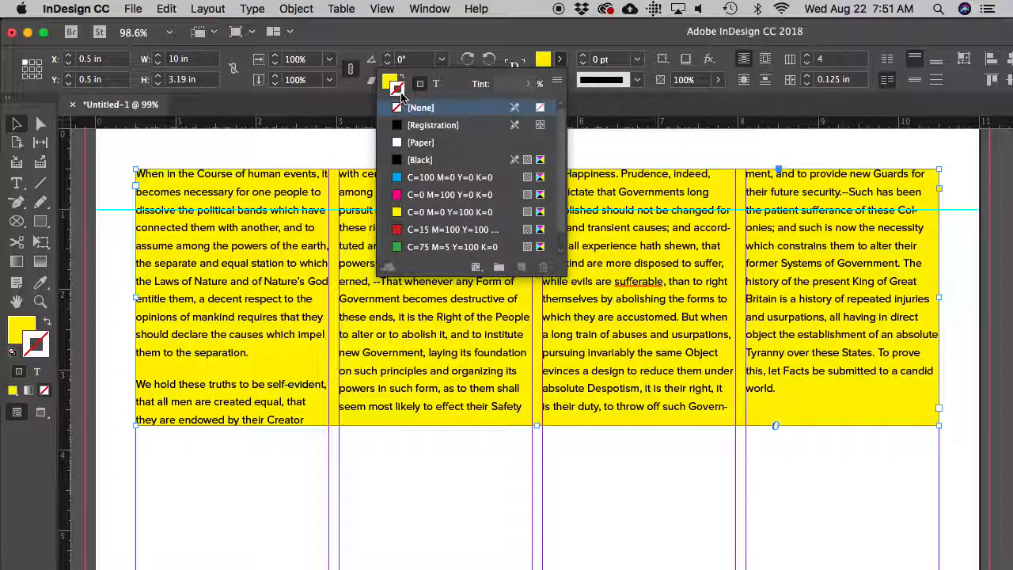
{"action": "left_click", "coordinate": [445, 160]}
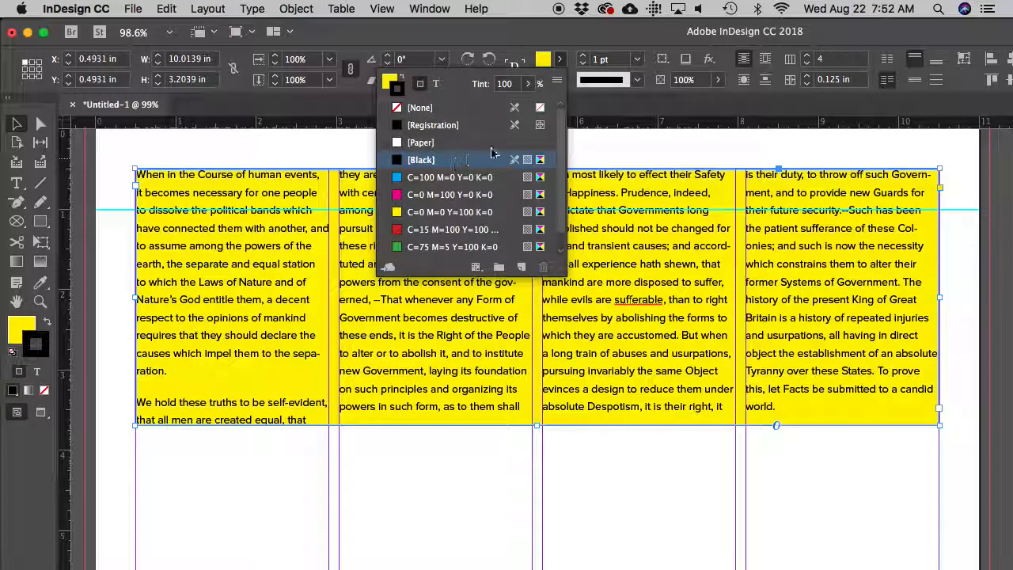
{"action": "left_click", "coordinate": [581, 56]}
{"action": "left_click", "coordinate": [582, 56]}
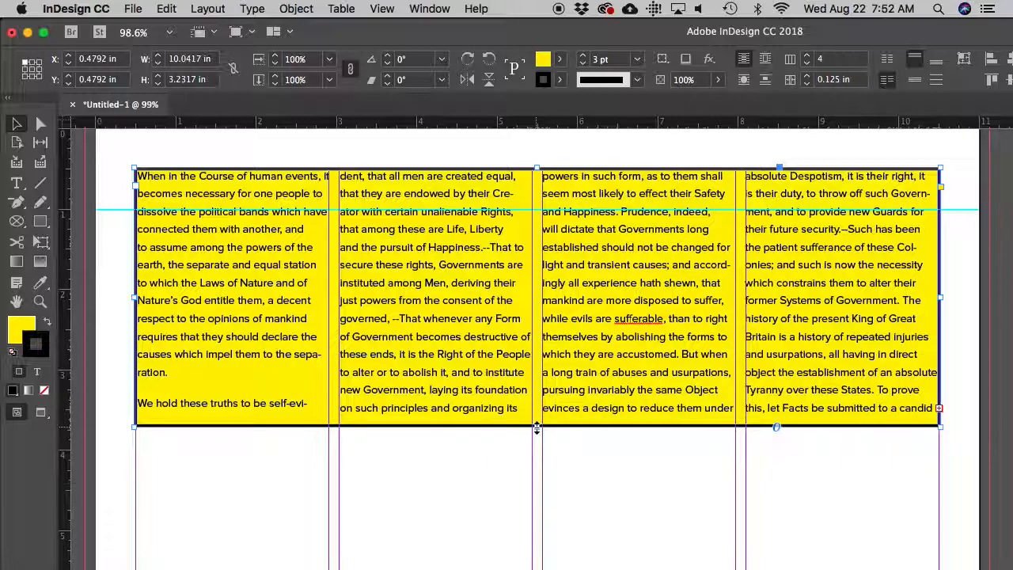
- Extend the text frame's lower edge to a height of about 3.27 in, deselect it, and hide the guides with Preview mode
{"action": "left_click_drag", "start_coordinate": [537, 427], "coordinate": [536, 430]}
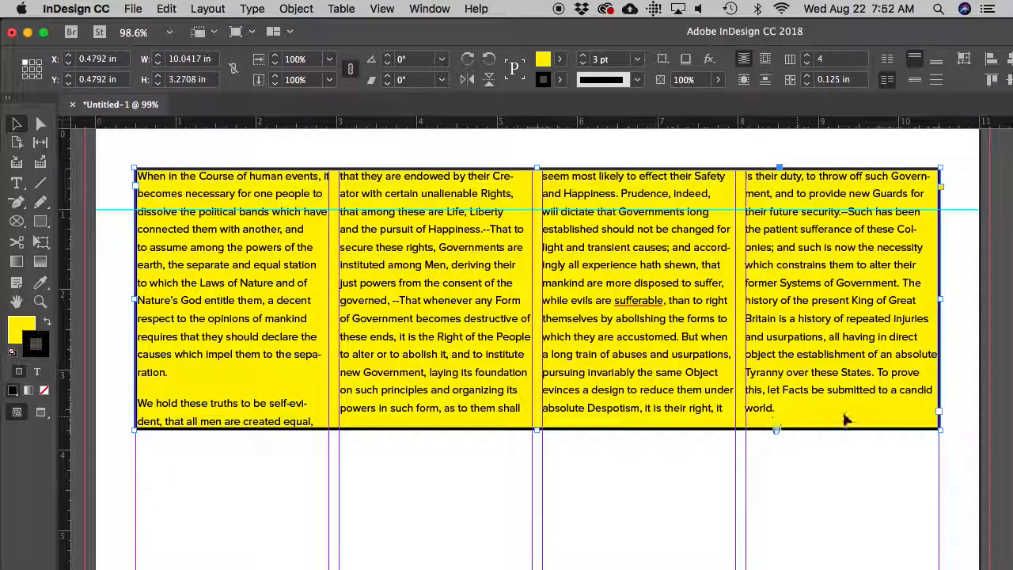
{"action": "left_click", "coordinate": [619, 477]}
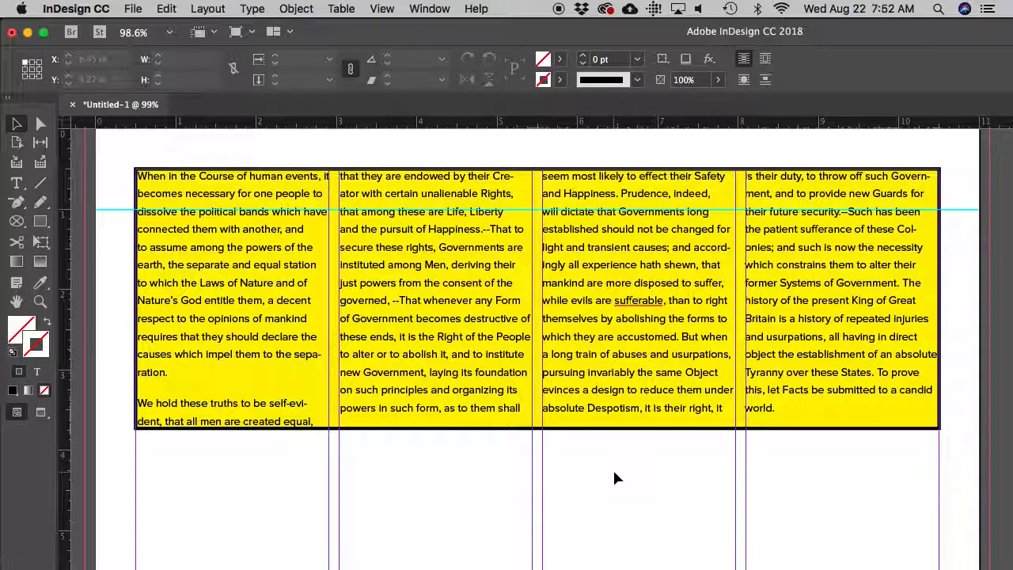
{"action": "key", "text": "w"}
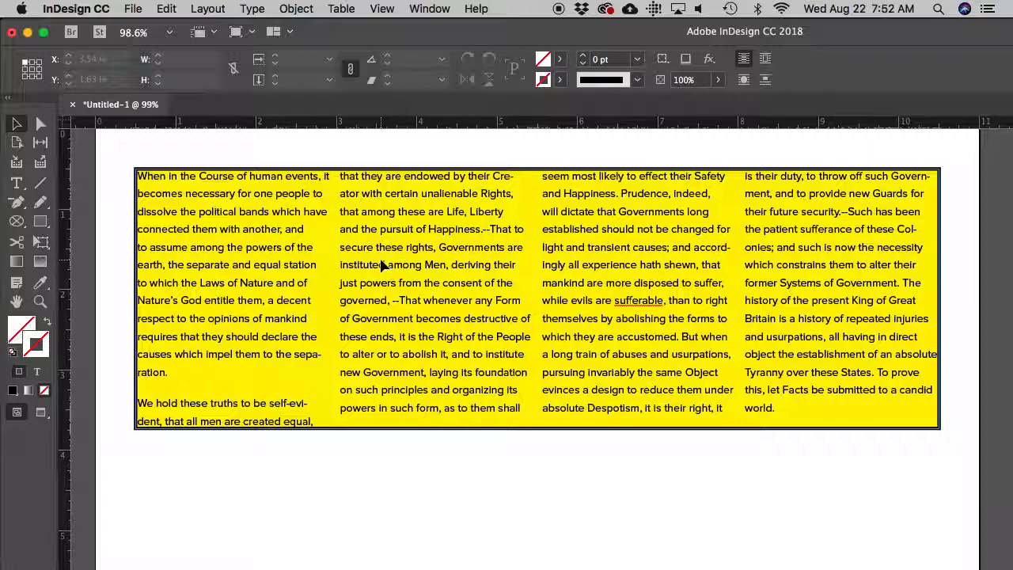
- Set the yellow text frame's inset spacing to 0.1875 in on all sides in Text Frame Options
{"action": "left_click", "coordinate": [381, 265]}
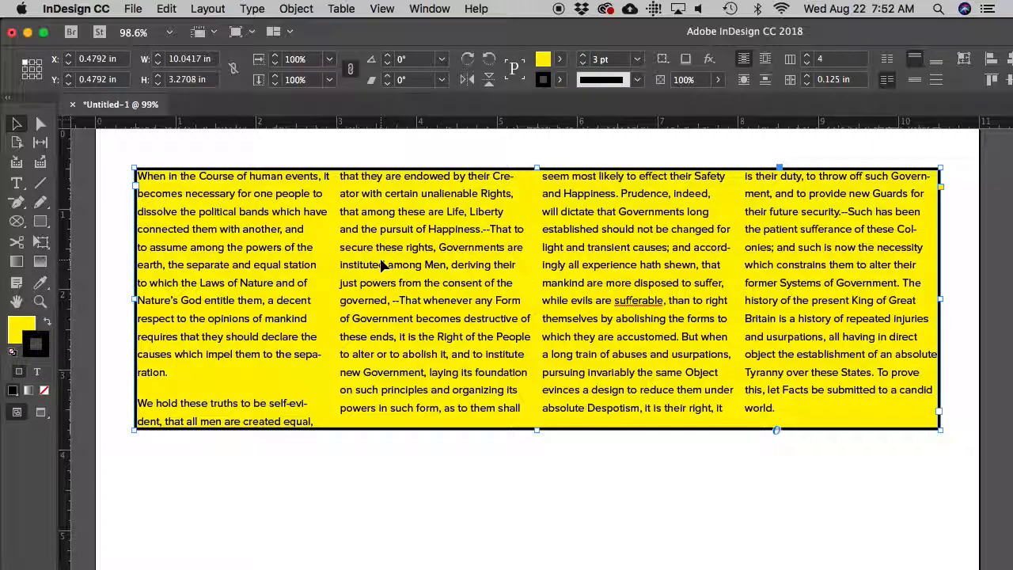
{"action": "left_click", "coordinate": [292, 6]}
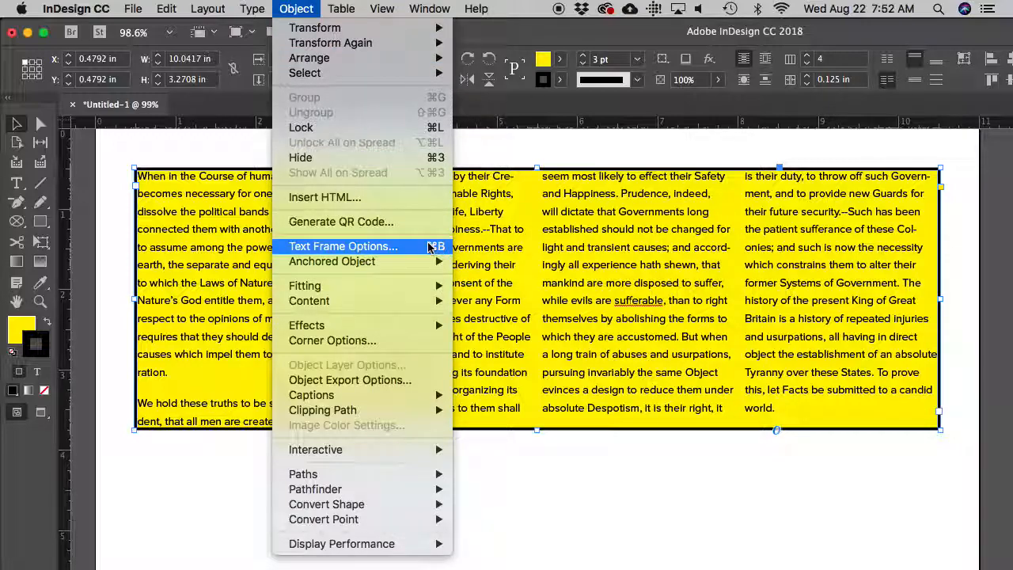
{"action": "left_click", "coordinate": [368, 248]}
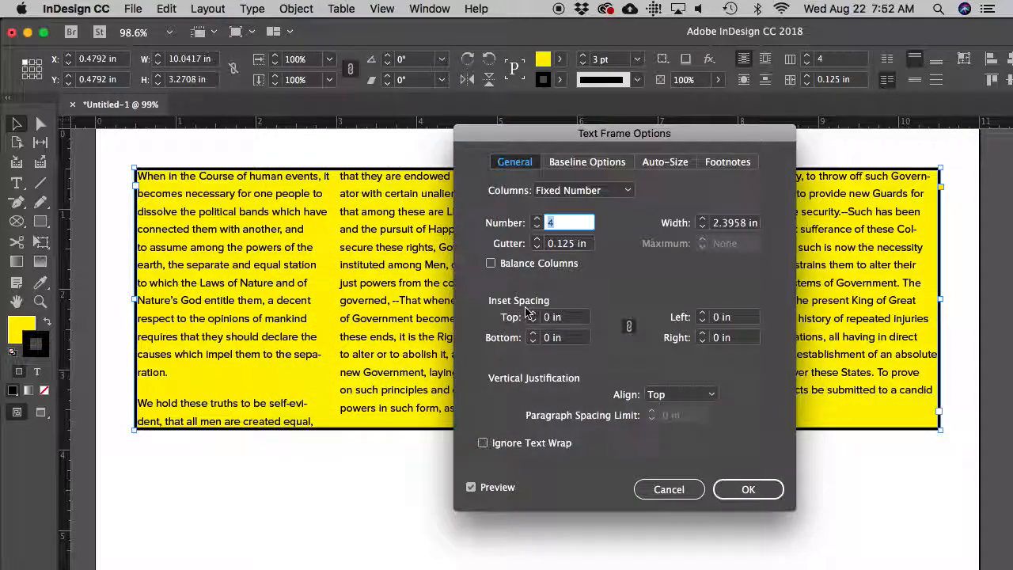
{"action": "left_click", "coordinate": [533, 314]}
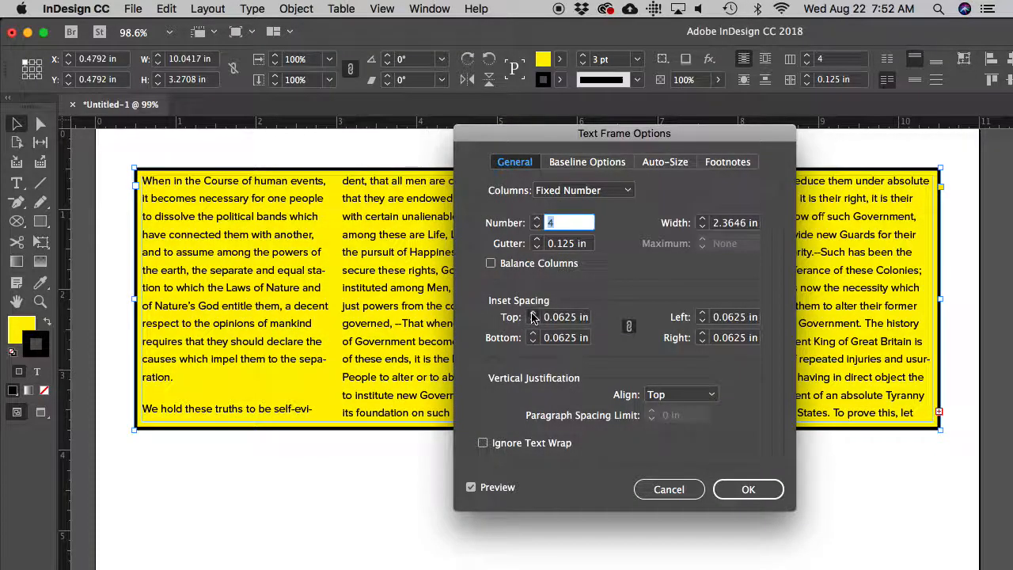
{"action": "left_click", "coordinate": [532, 313]}
{"action": "left_click", "coordinate": [533, 313]}
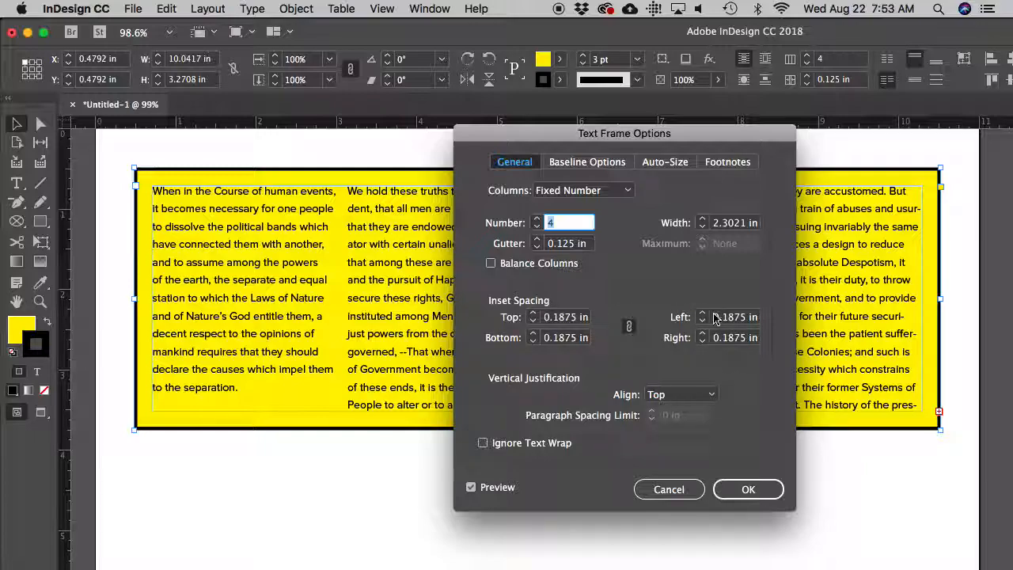
- Try an independent left inset of 0.875 in, relink all insets at 0.1875 in, and apply the text frame options
{"action": "left_click", "coordinate": [629, 326]}
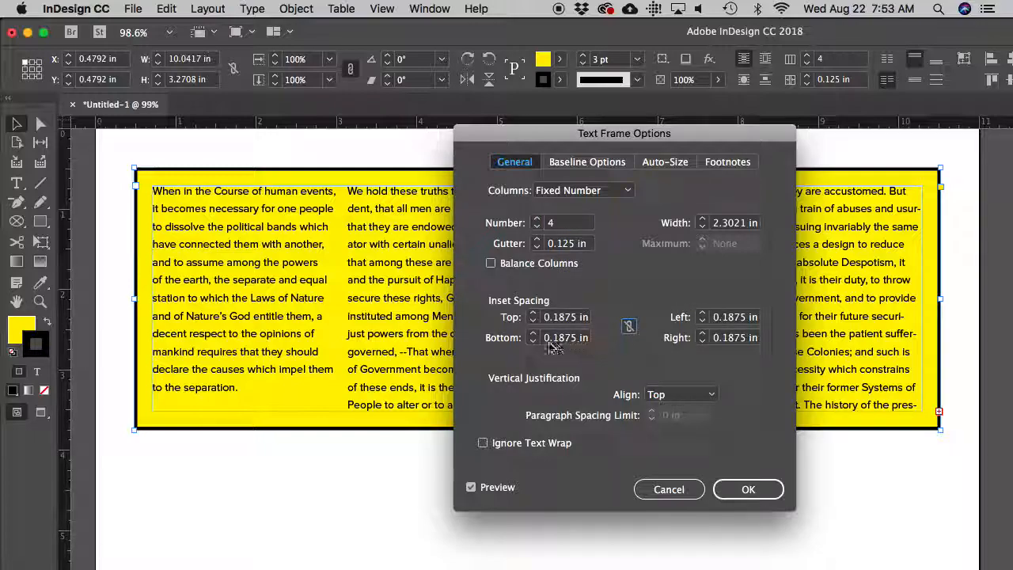
{"action": "left_click_drag", "start_coordinate": [701, 314], "coordinate": [701, 314]}
{"action": "left_click", "coordinate": [629, 326]}
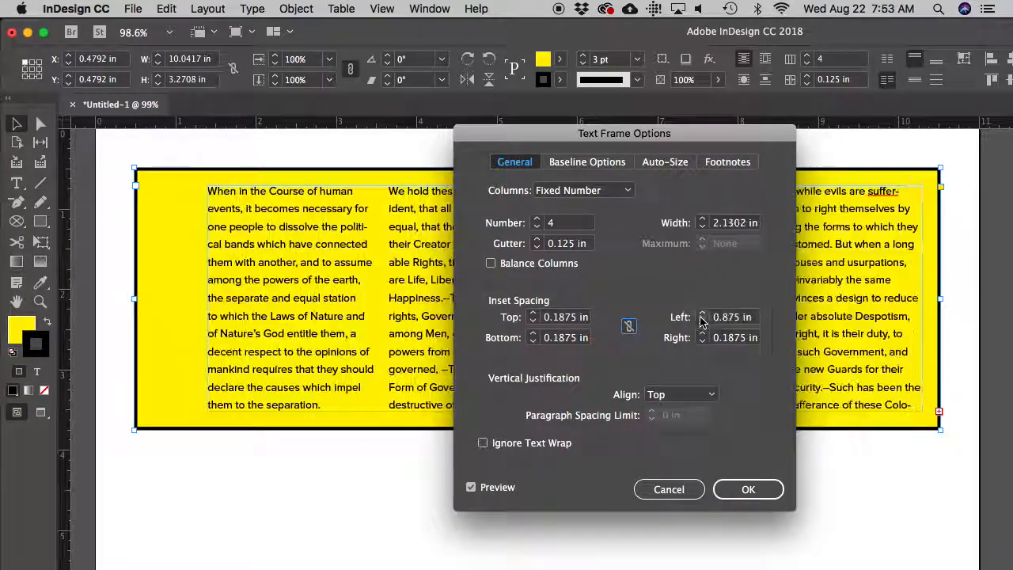
{"action": "triple_click", "coordinate": [576, 319]}
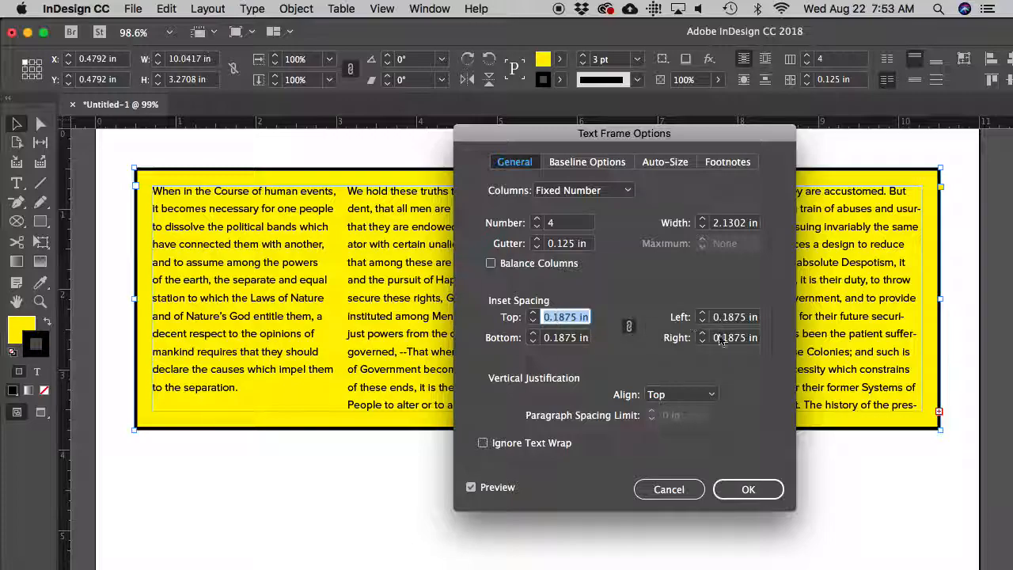
{"action": "left_click", "coordinate": [721, 489]}
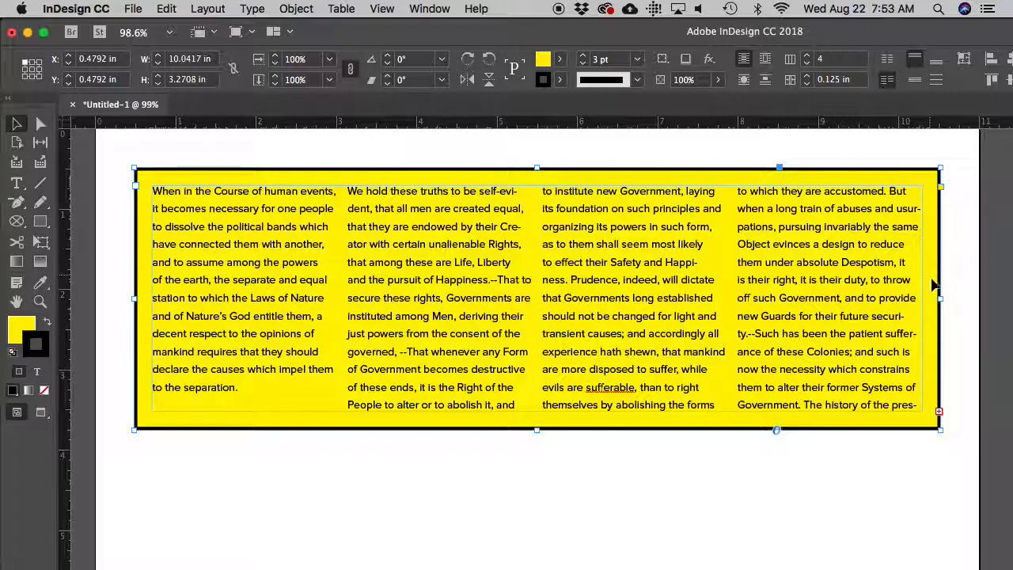
- Extend the text frame's lower edge to a height of about 3.77 in
{"action": "left_click", "coordinate": [959, 301]}
{"action": "left_click", "coordinate": [886, 297]}
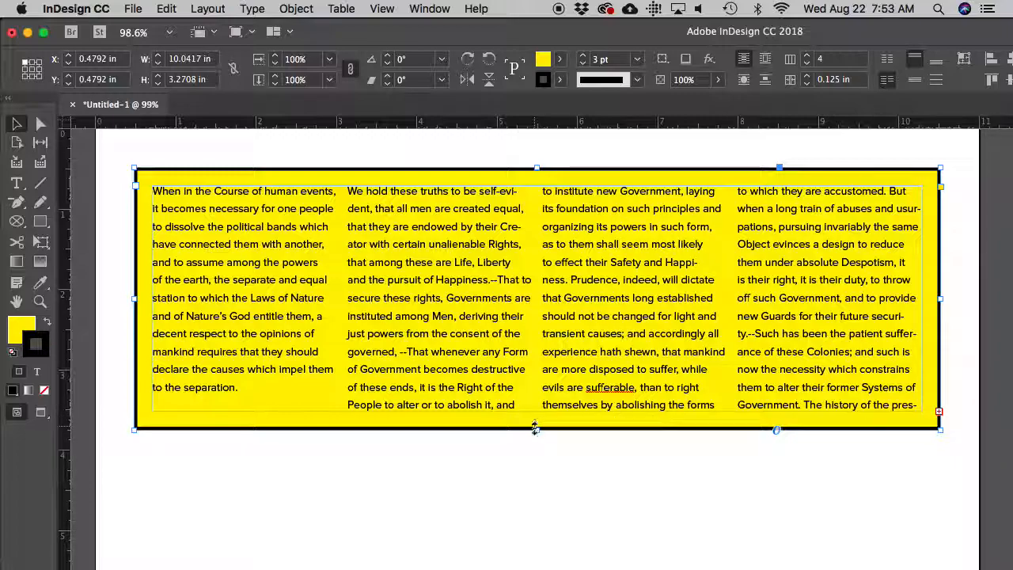
{"action": "left_click_drag", "start_coordinate": [535, 428], "coordinate": [543, 469]}
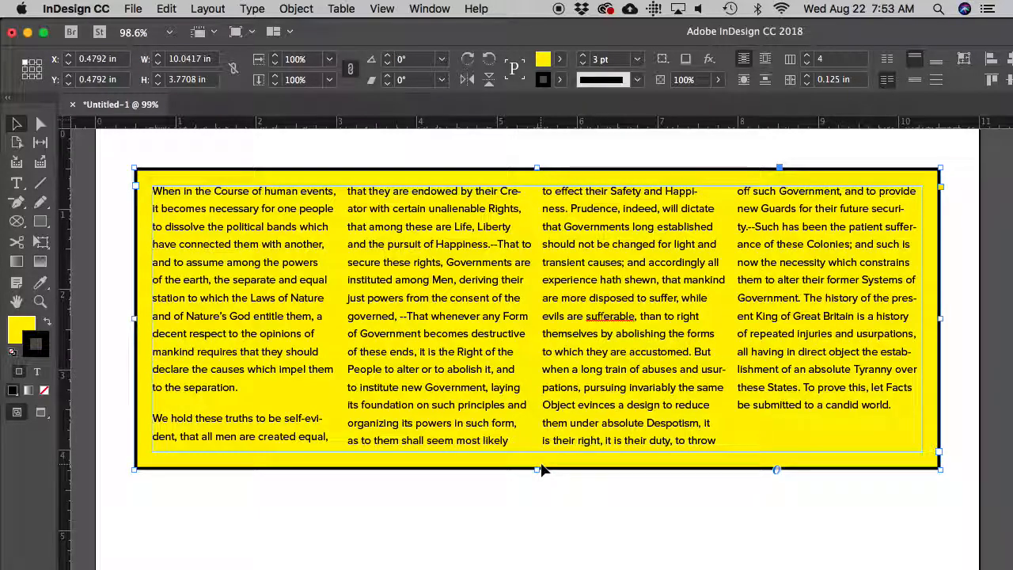
- Select all the text in the frame and give its paragraphs a first-line indent of 0.375 in
{"action": "double_click", "coordinate": [756, 408]}
{"action": "left_click_drag", "start_coordinate": [756, 408], "coordinate": [134, 190]}
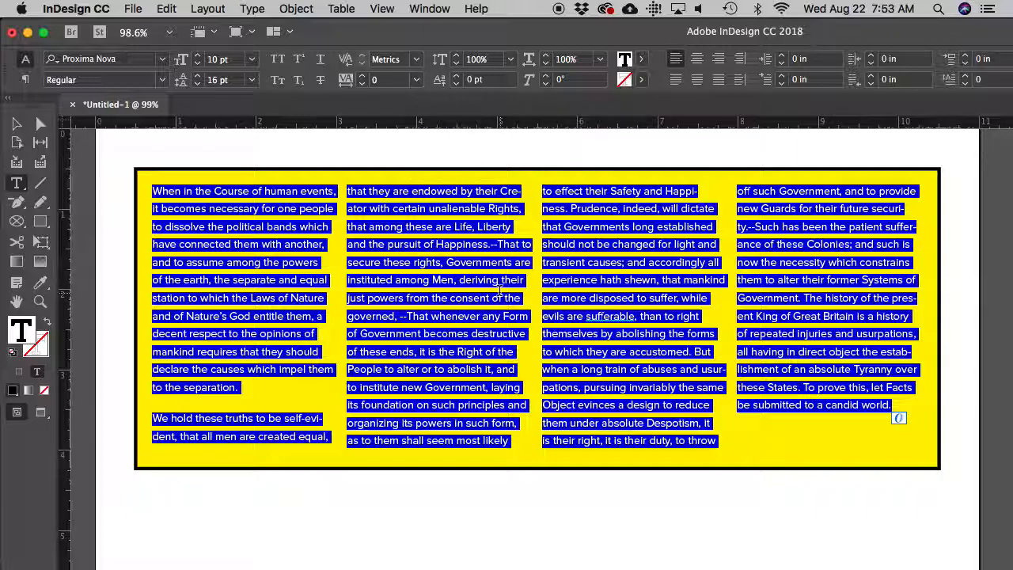
{"action": "left_click", "coordinate": [781, 76]}
{"action": "left_click", "coordinate": [781, 76]}
{"action": "left_click", "coordinate": [781, 76]}
{"action": "left_click", "coordinate": [781, 76]}
{"action": "left_click", "coordinate": [781, 76]}
{"action": "left_click", "coordinate": [782, 77]}
- Reduce the space after all paragraphs in the frame to 0.1067 in
{"action": "triple_click", "coordinate": [236, 407]}
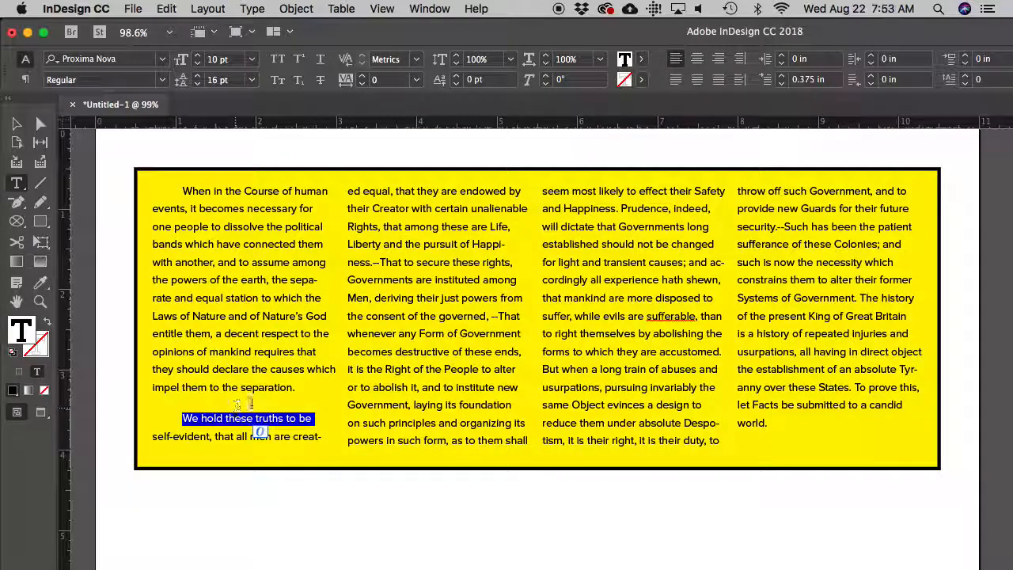
{"action": "left_click", "coordinate": [253, 324]}
{"action": "key", "text": "super+a"}
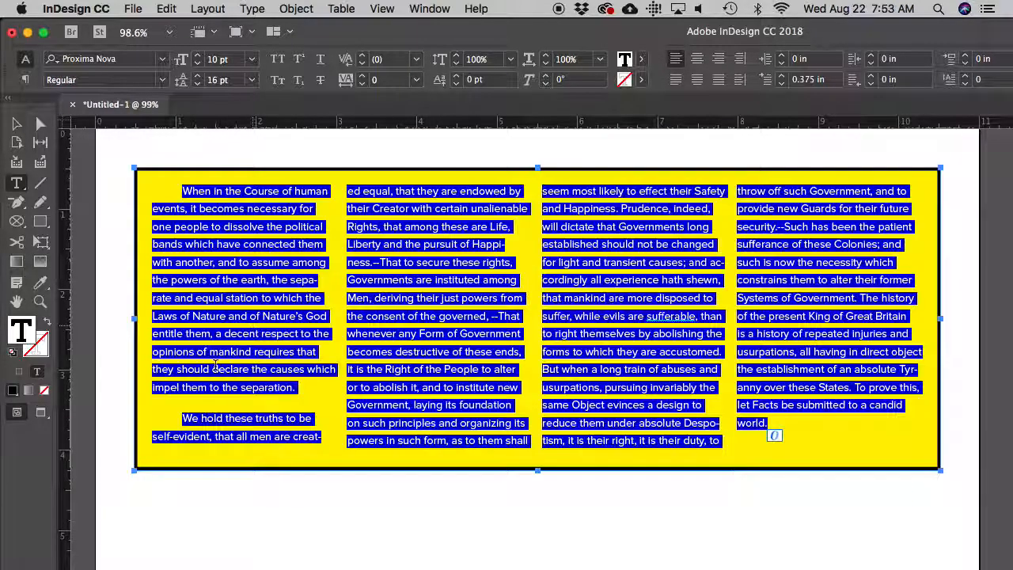
{"action": "left_click_drag", "start_coordinate": [830, 33], "coordinate": [711, 34]}
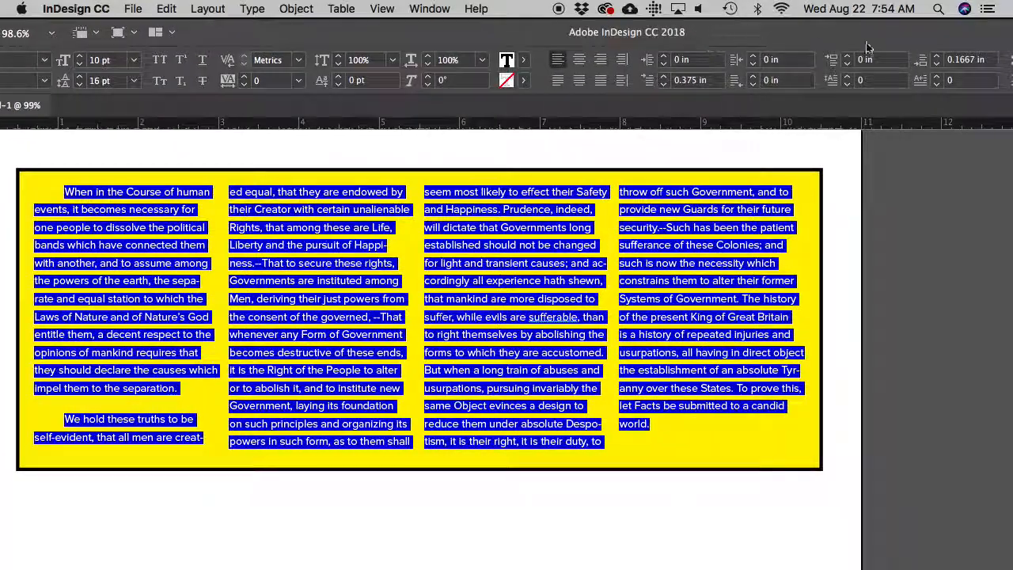
{"action": "left_click", "coordinate": [959, 58]}
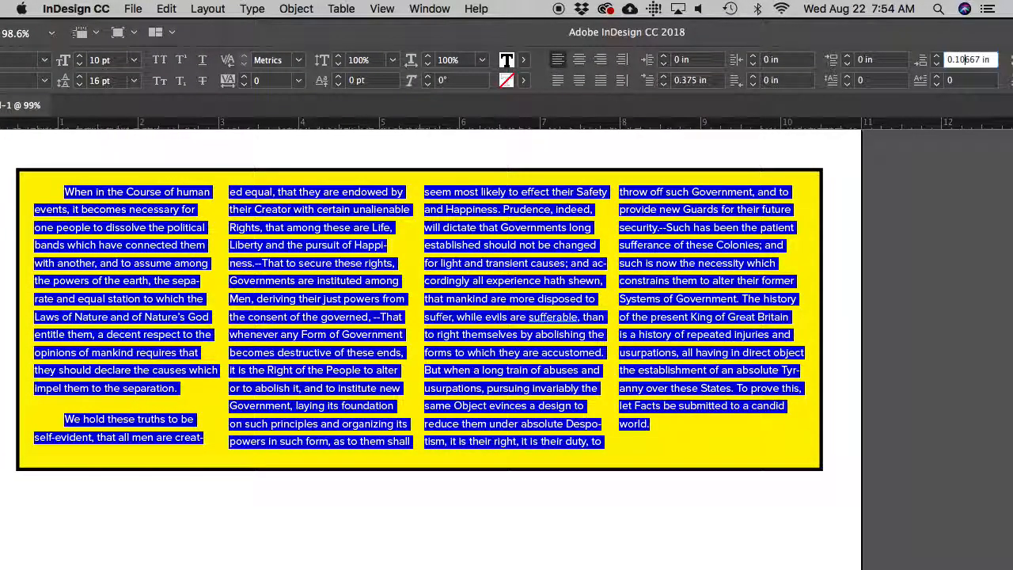
{"action": "type", "text": "0"}
{"action": "key", "text": "Delete"}
{"action": "key", "text": "Return"}
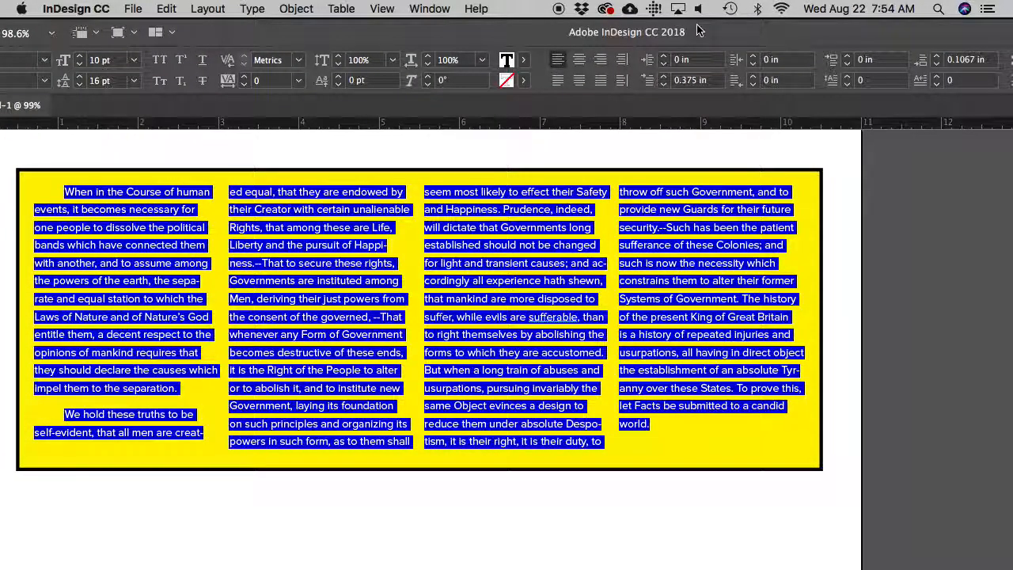
{"action": "double_click", "coordinate": [578, 32]}
{"action": "left_click", "coordinate": [258, 327]}
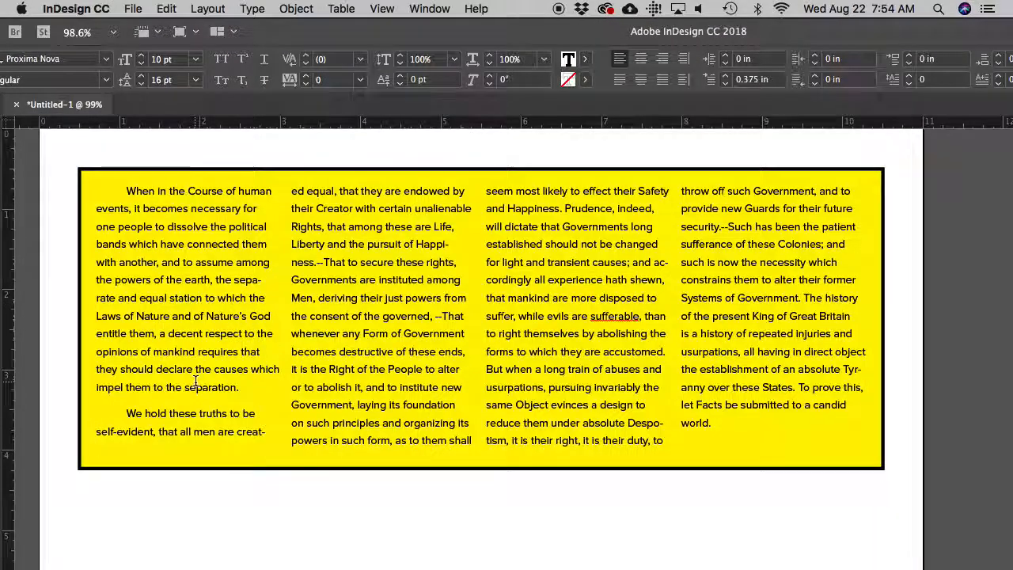
{"action": "left_click_drag", "start_coordinate": [165, 387], "coordinate": [190, 434]}
{"action": "left_click", "coordinate": [169, 369]}
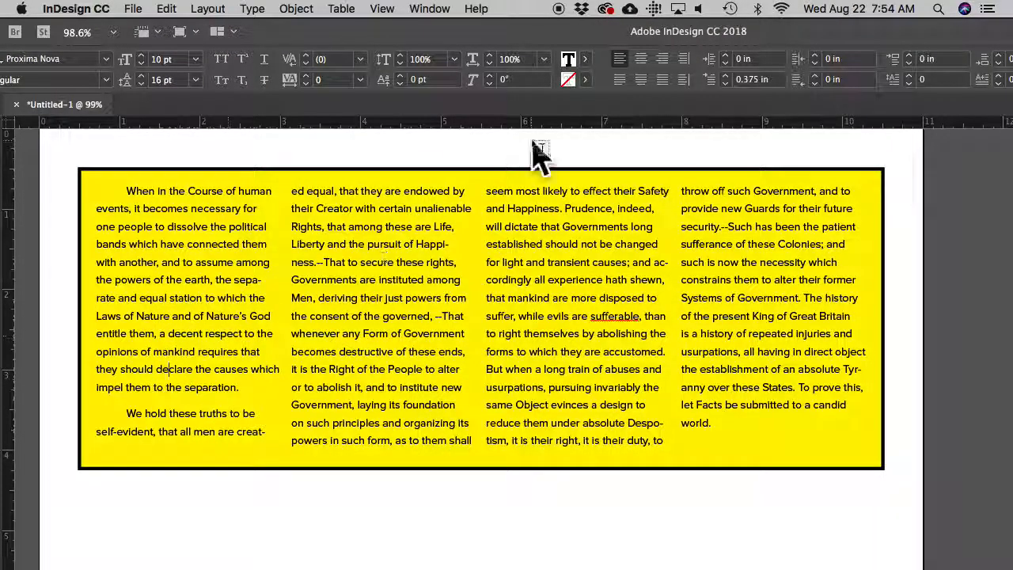
- Set the space after all paragraphs to 0 in and deselect the text
{"action": "double_click", "coordinate": [778, 28]}
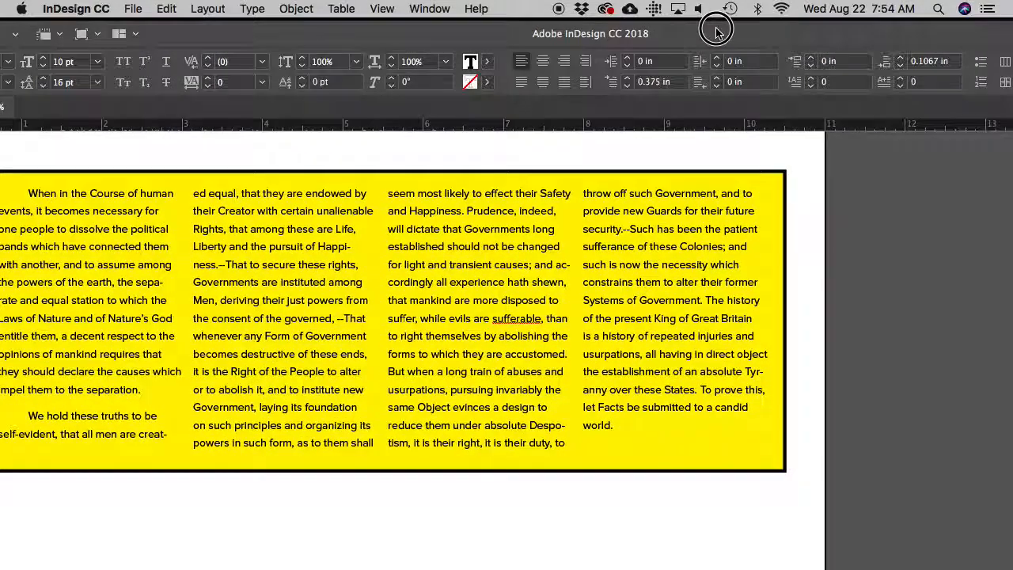
{"action": "key", "text": "super+a"}
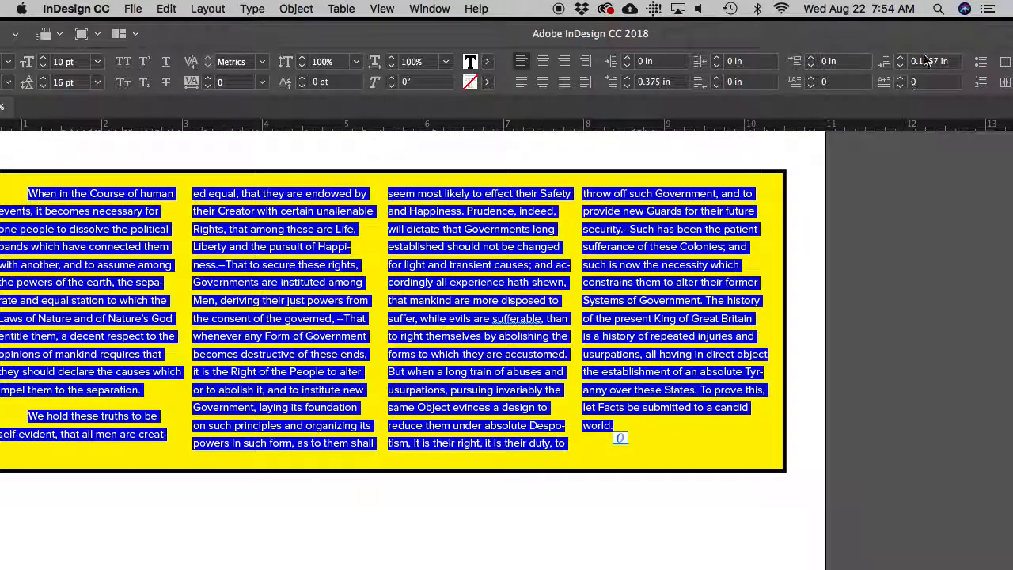
{"action": "left_click", "coordinate": [921, 65]}
{"action": "type", "text": "0"}
{"action": "key", "text": "Return"}
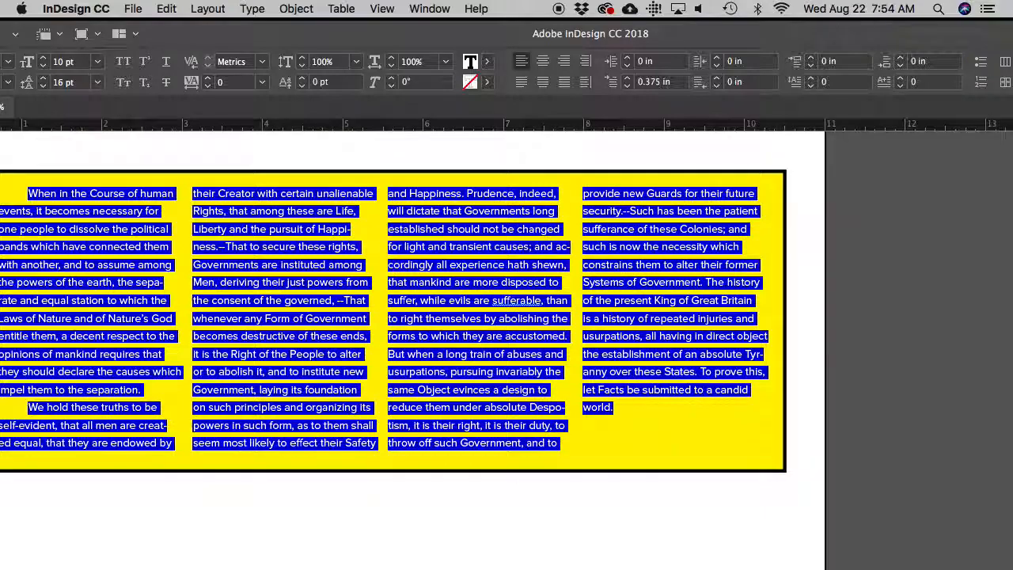
{"action": "double_click", "coordinate": [867, 35]}
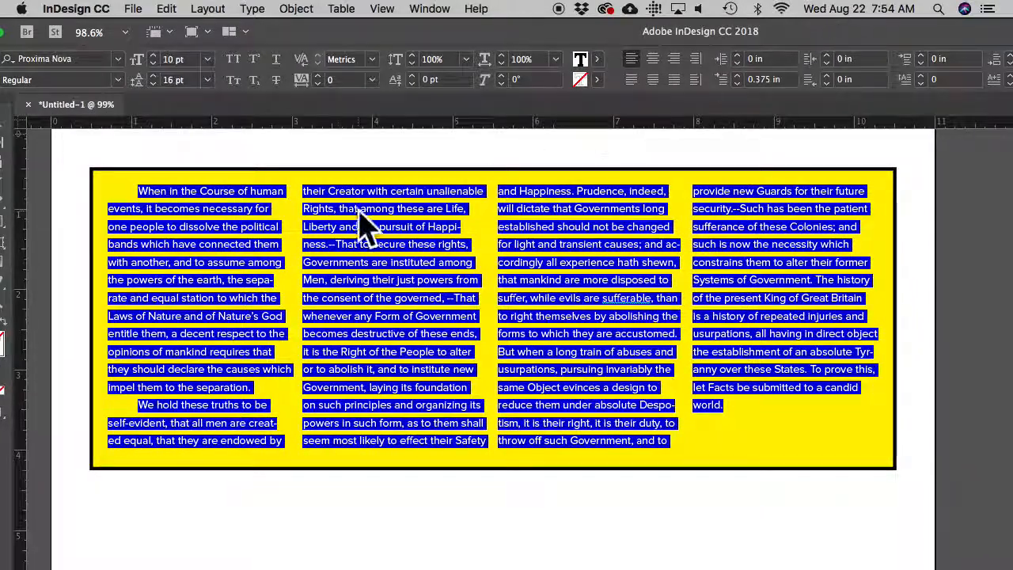
{"action": "left_click", "coordinate": [359, 209]}
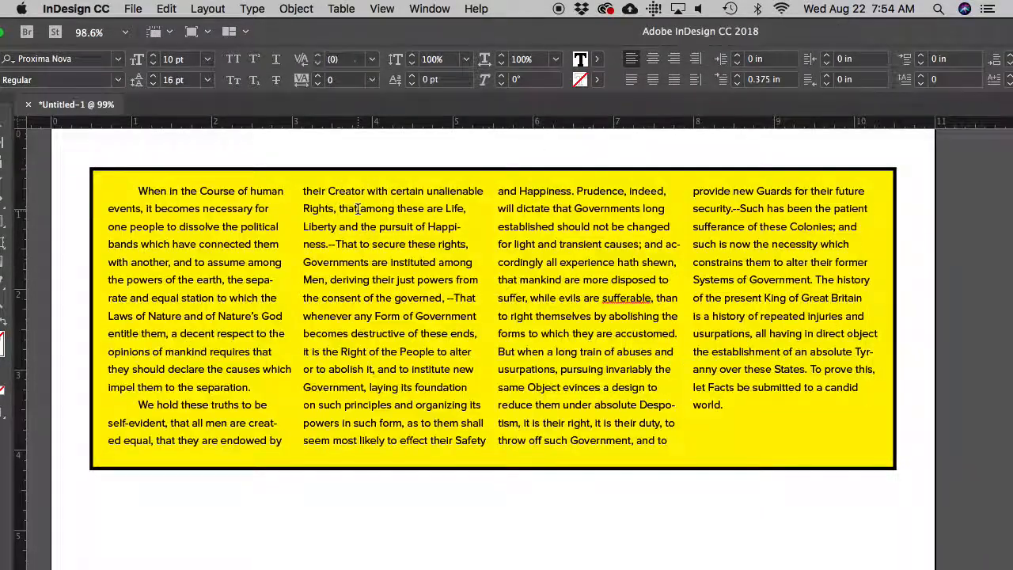
- Reduce the first-line indent of all paragraphs to 0.25 in and deselect the text
{"action": "left_click", "coordinate": [138, 192]}
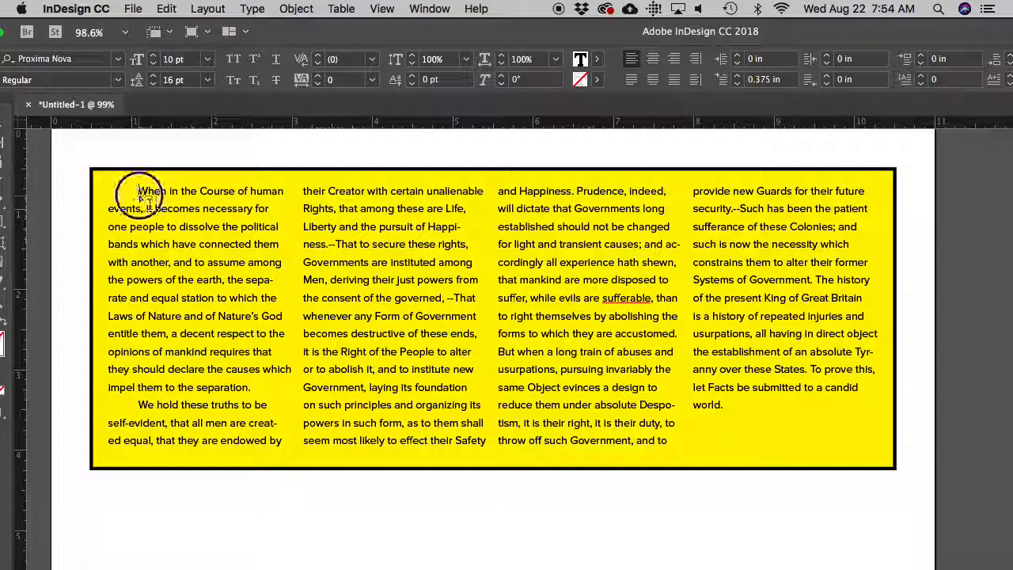
{"action": "left_click", "coordinate": [140, 385]}
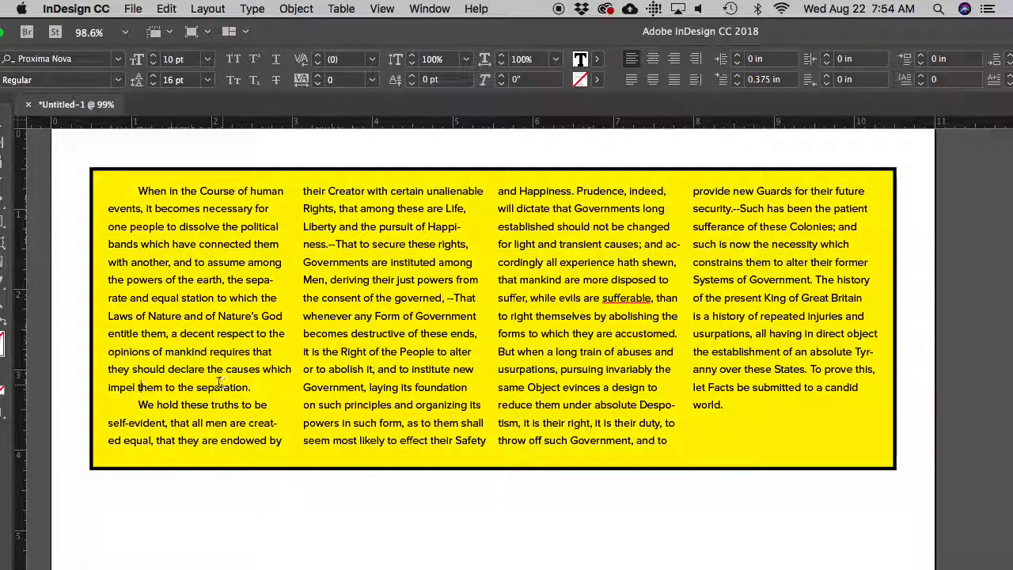
{"action": "key", "text": "super+a"}
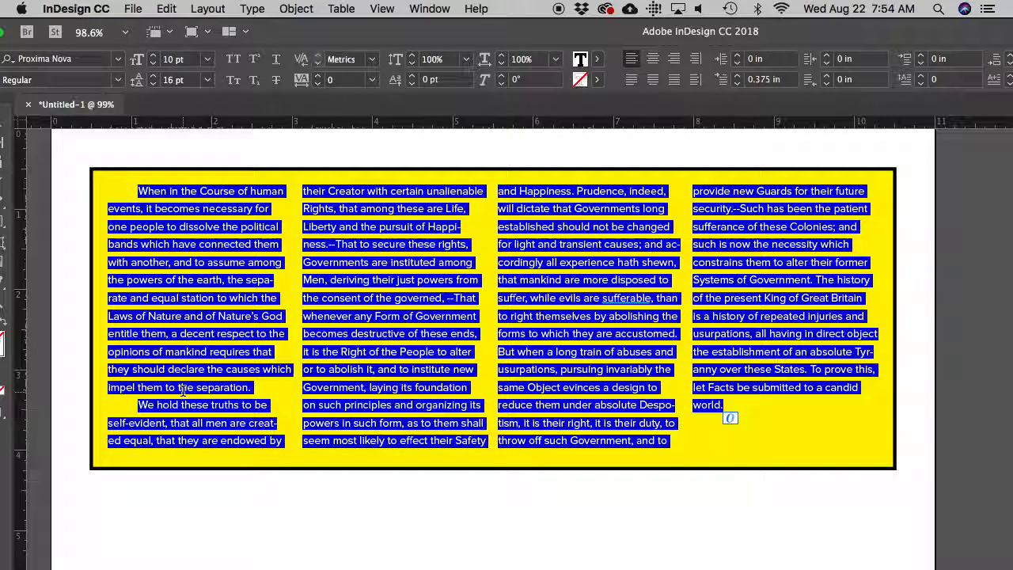
{"action": "left_click", "coordinate": [736, 84]}
{"action": "left_click", "coordinate": [737, 83]}
{"action": "left_click", "coordinate": [720, 227]}
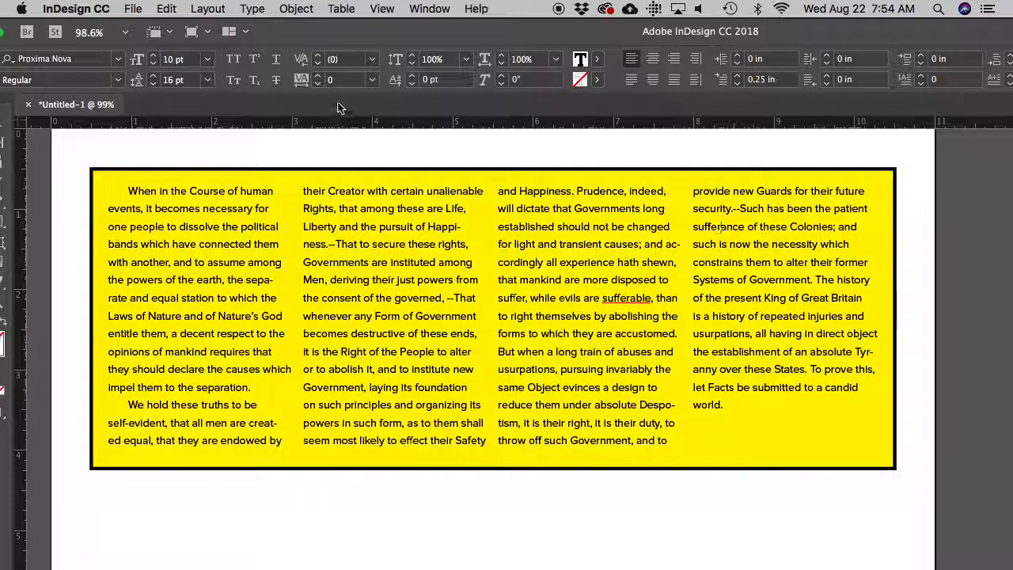
- Zoom the page out to 50%, shift the application window aside, and narrow it to uncover the desktop folders
{"action": "left_click_drag", "start_coordinate": [317, 32], "coordinate": [337, 32]}
{"action": "left_click", "coordinate": [15, 301]}
{"action": "left_click", "coordinate": [512, 306], "text": "alt"}
{"action": "left_click", "coordinate": [560, 316], "text": "alt"}
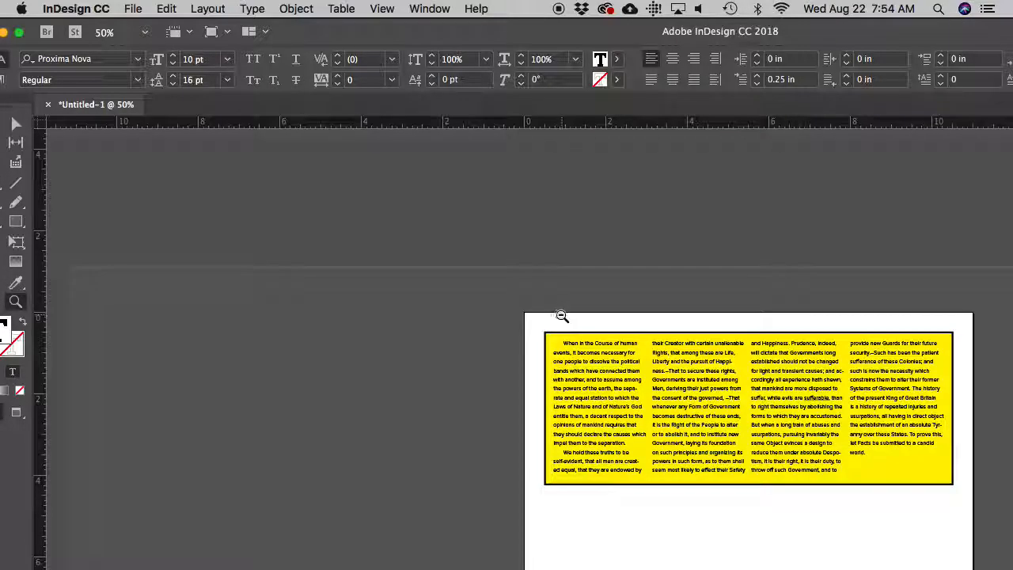
{"action": "left_click_drag", "start_coordinate": [597, 31], "coordinate": [348, 32]}
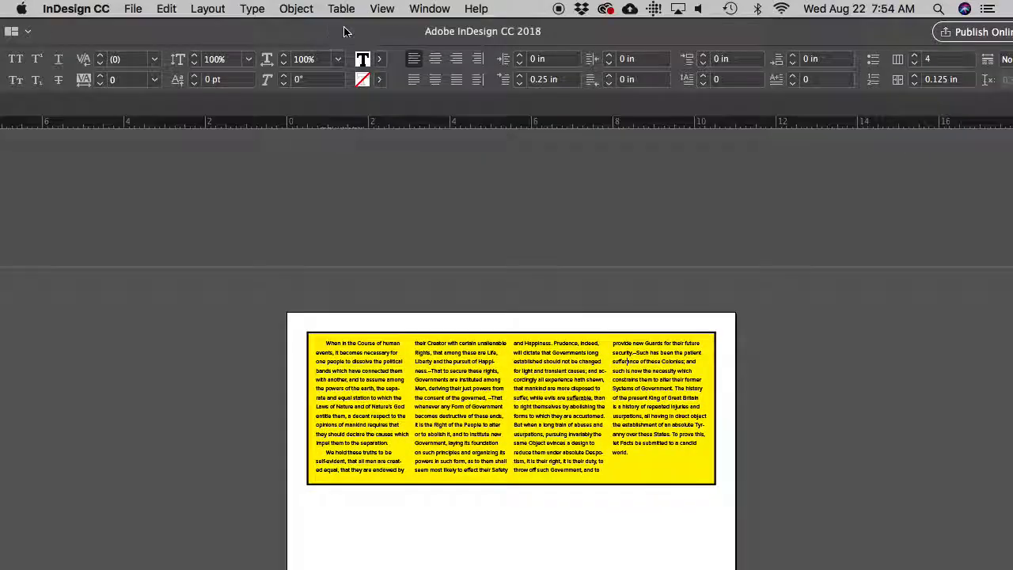
{"action": "left_click_drag", "start_coordinate": [619, 33], "coordinate": [410, 29]}
{"action": "left_click_drag", "start_coordinate": [677, 31], "coordinate": [571, 28]}
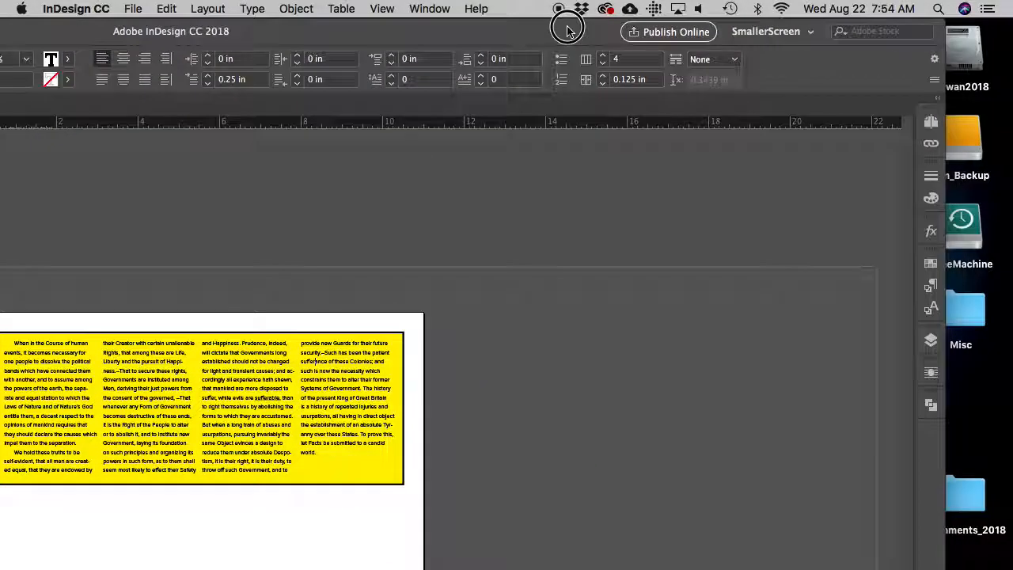
{"action": "left_click_drag", "start_coordinate": [944, 53], "coordinate": [559, 76]}
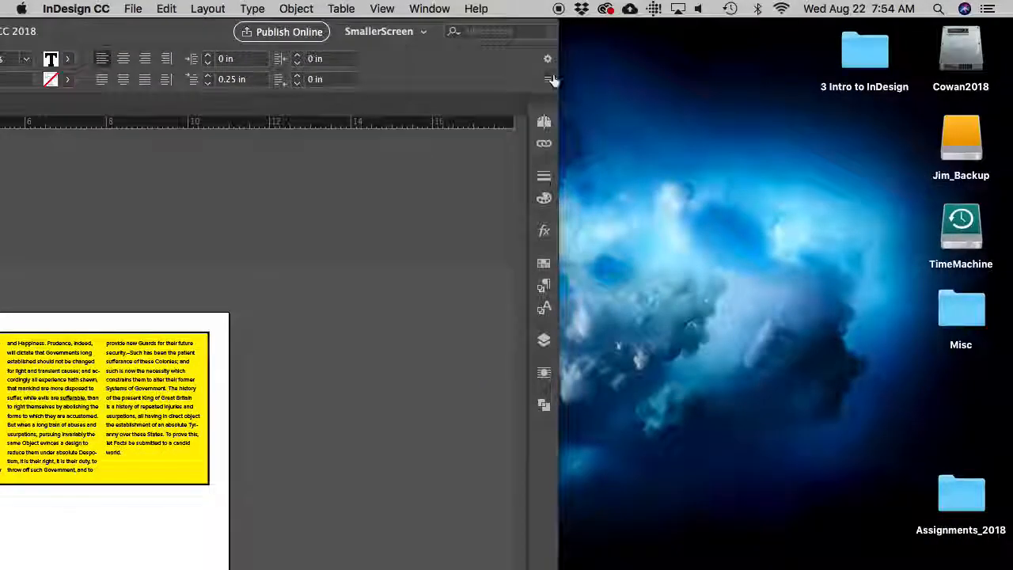
- Narrow the application window further and reposition it so its tools, page and panels all show beside the desktop folders
{"action": "double_click", "coordinate": [479, 28]}
{"action": "left_click_drag", "start_coordinate": [479, 28], "coordinate": [601, 21]}
{"action": "double_click", "coordinate": [602, 21]}
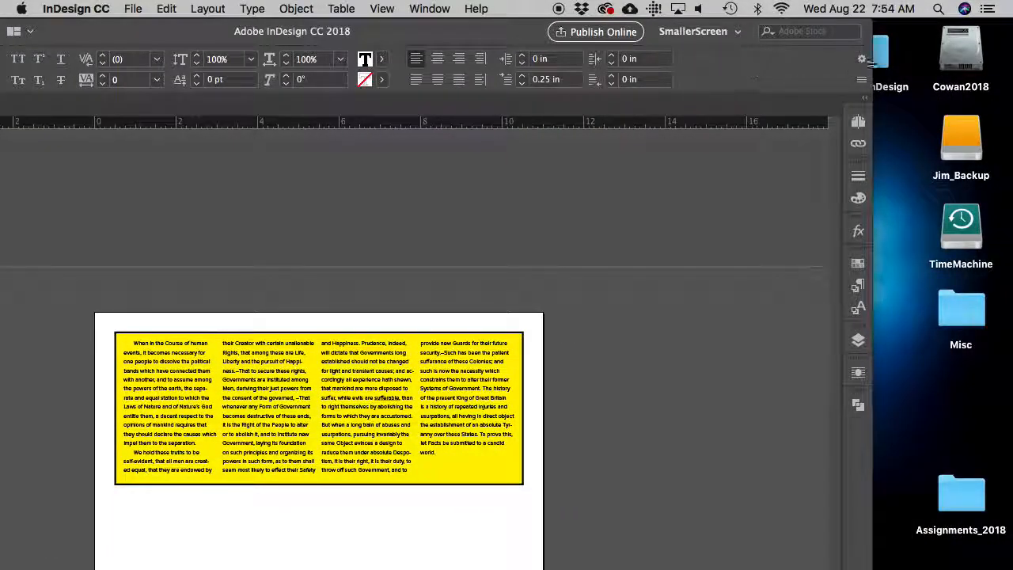
{"action": "left_click_drag", "start_coordinate": [873, 62], "coordinate": [449, 86]}
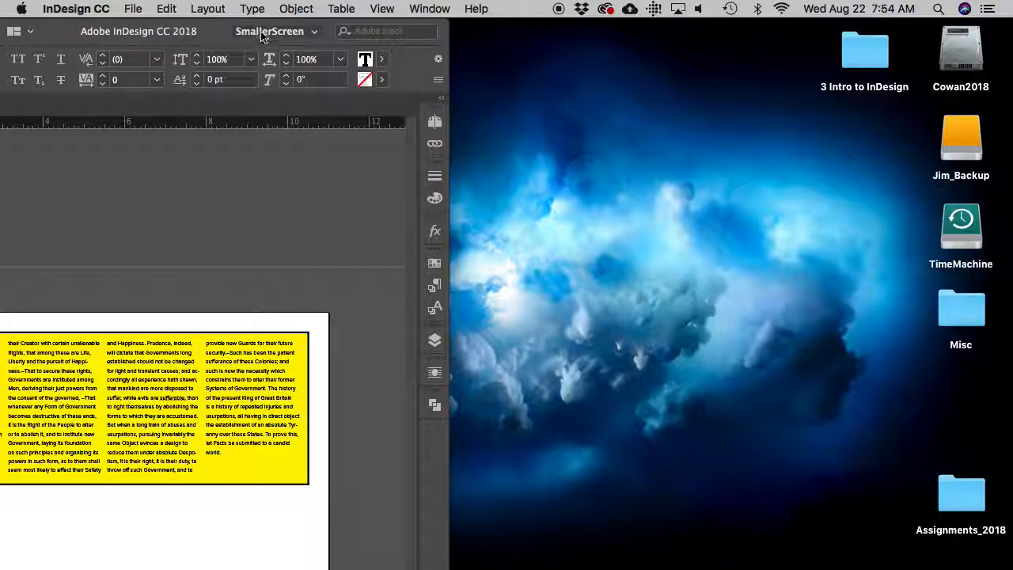
{"action": "left_click_drag", "start_coordinate": [259, 26], "coordinate": [579, 25]}
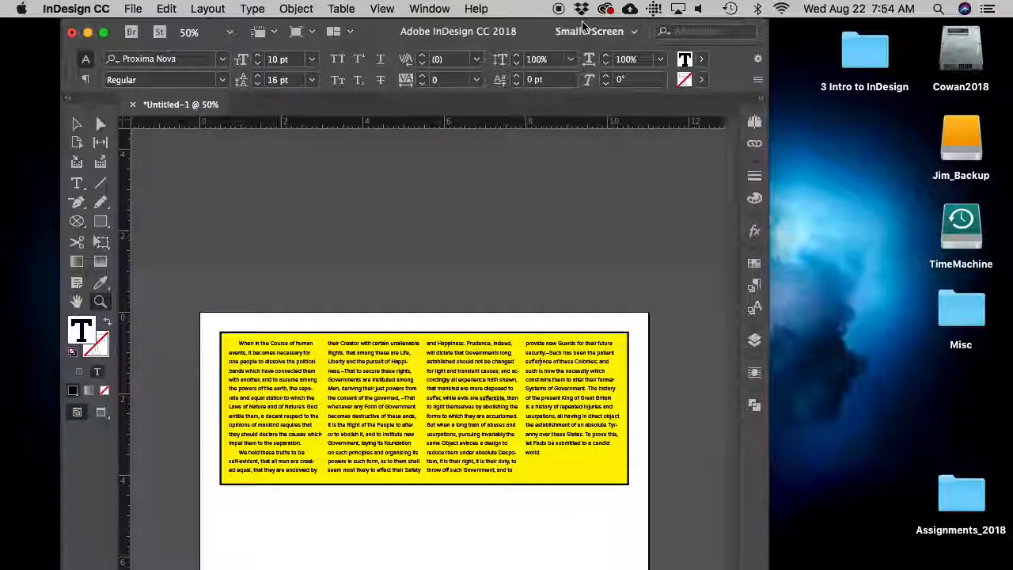
- Fit the page in the window and place SamplePhoto.jpg while the yellow text frame is selected
{"action": "left_click", "coordinate": [677, 296]}
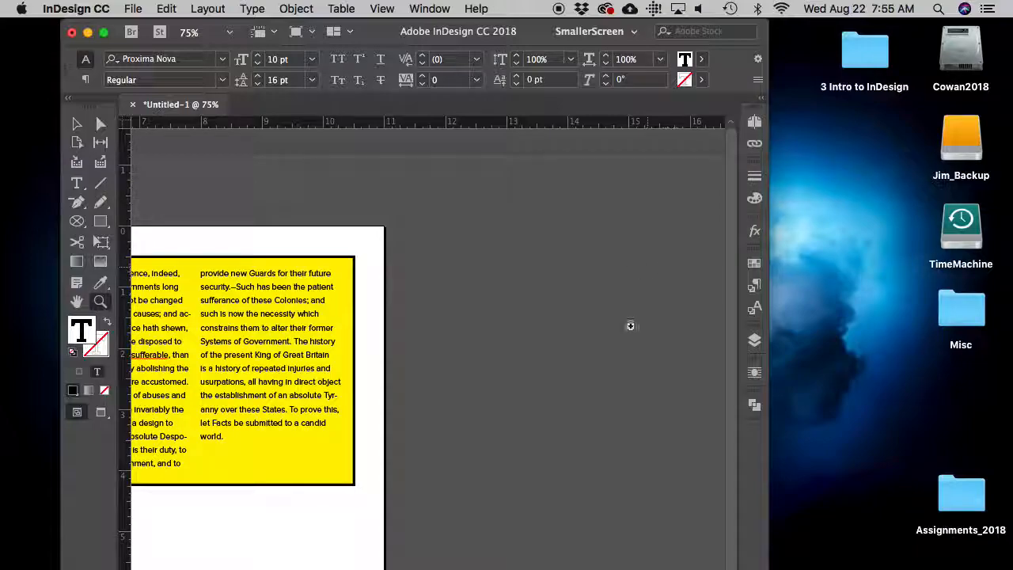
{"action": "key", "text": "super+0"}
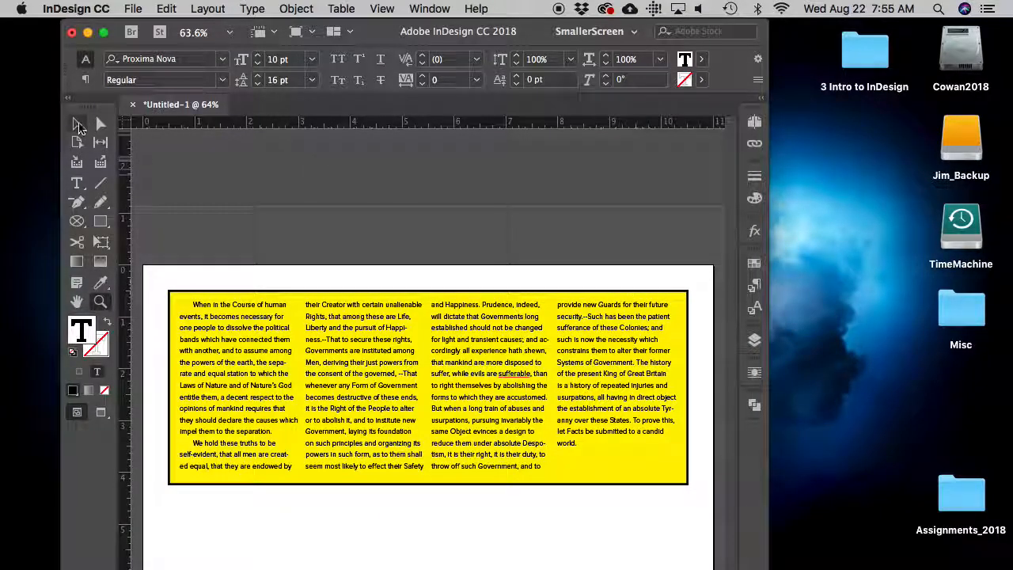
{"action": "left_click", "coordinate": [91, 125]}
{"action": "left_click", "coordinate": [162, 8]}
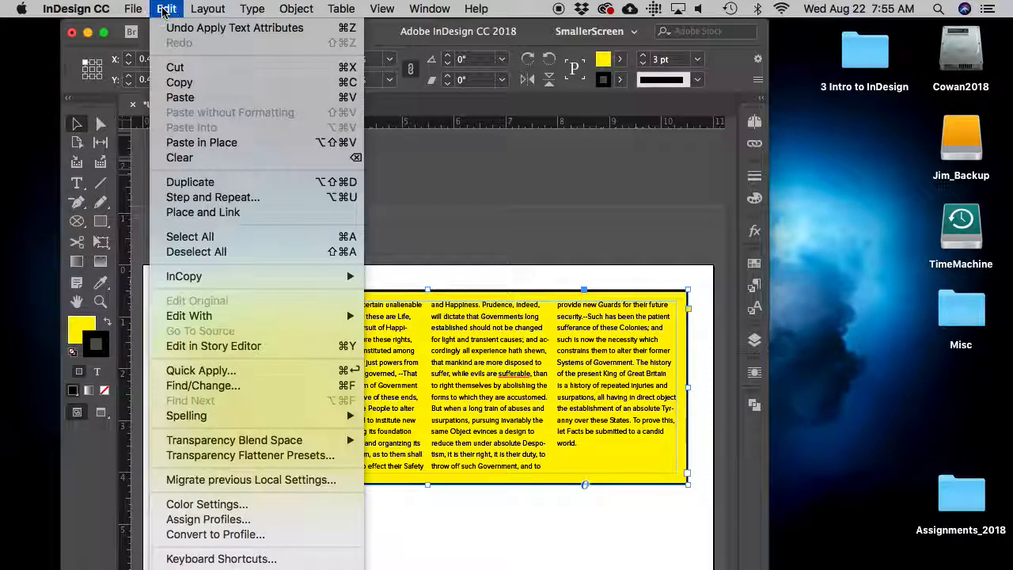
{"action": "mouse_move", "coordinate": [133, 8]}
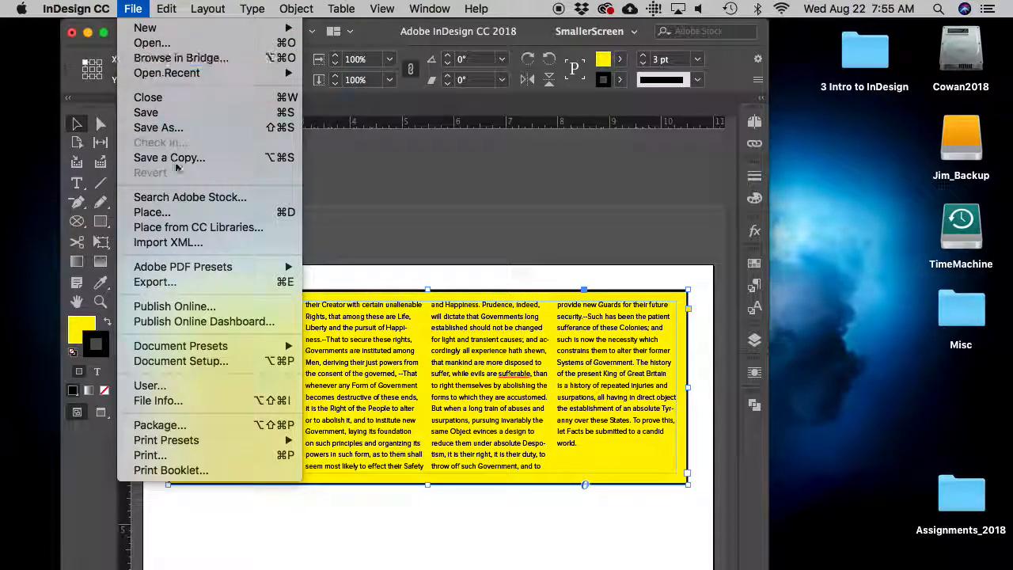
{"action": "left_click", "coordinate": [183, 220]}
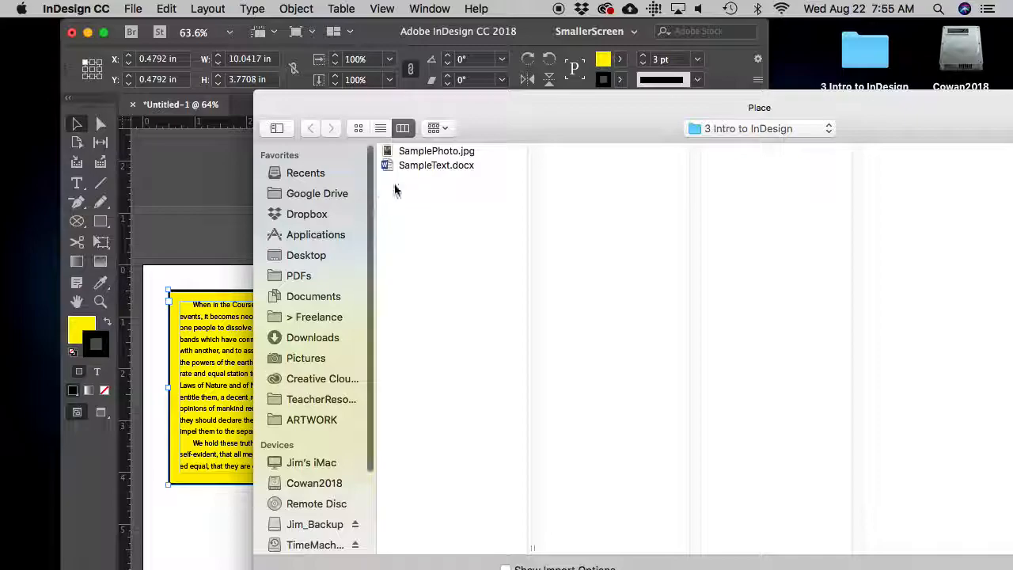
{"action": "left_click", "coordinate": [408, 151]}
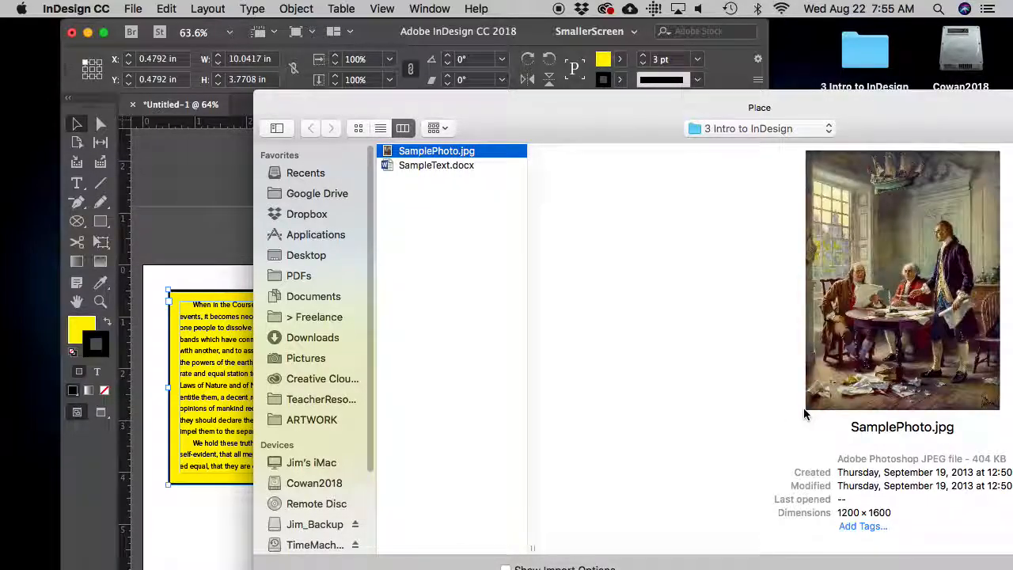
{"action": "key", "text": "Return"}
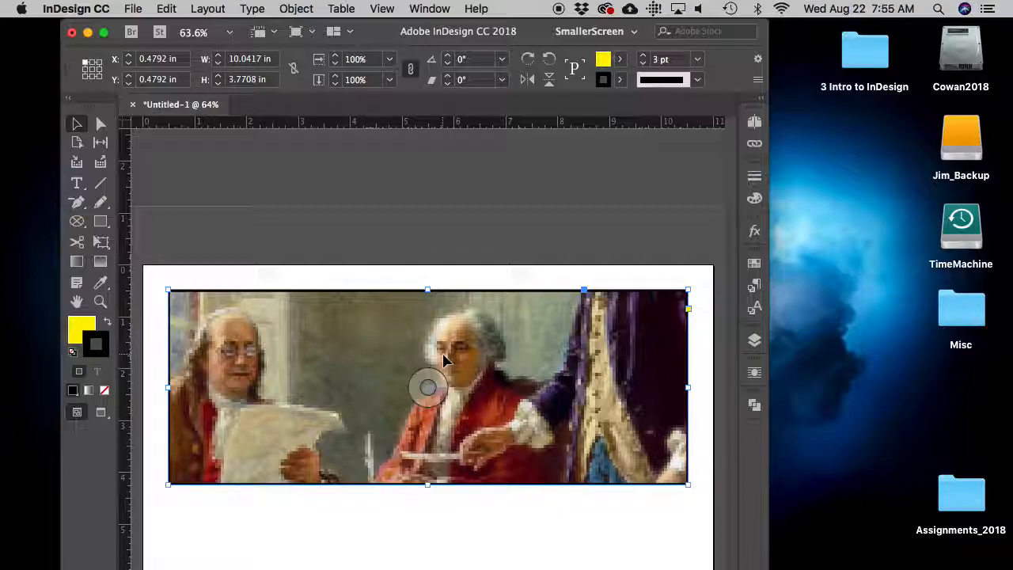
- Try moving the photo-filled frame, then undo the move and the text replacement and discard the loaded photo
{"action": "left_click_drag", "start_coordinate": [542, 318], "coordinate": [709, 421]}
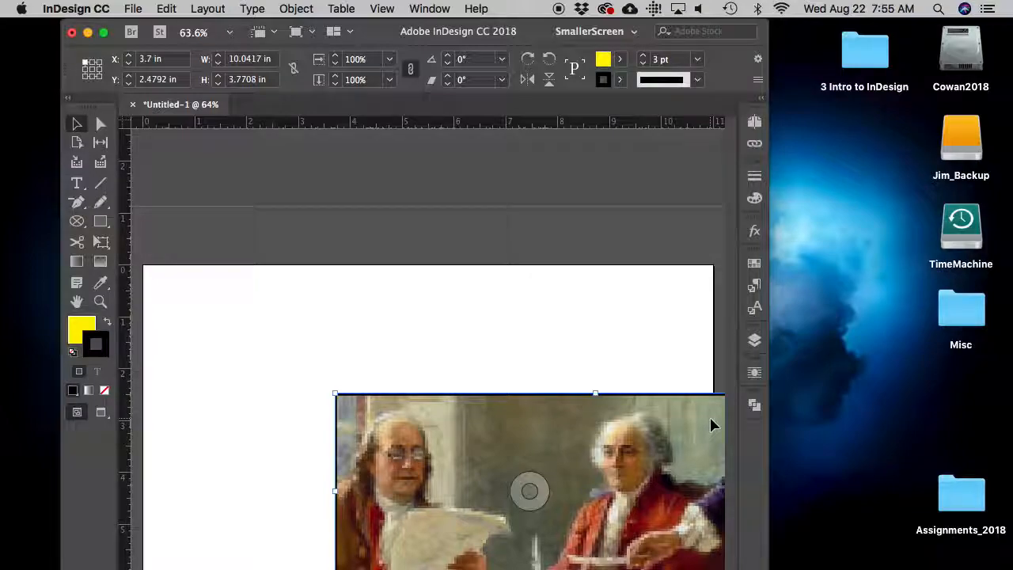
{"action": "key", "text": "cmd+z"}
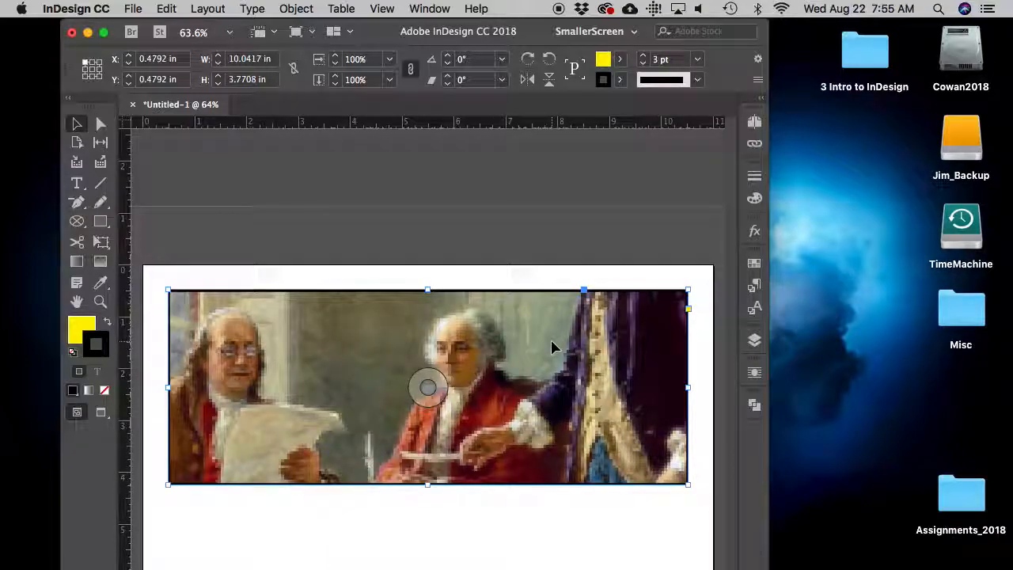
{"action": "left_click", "coordinate": [129, 7]}
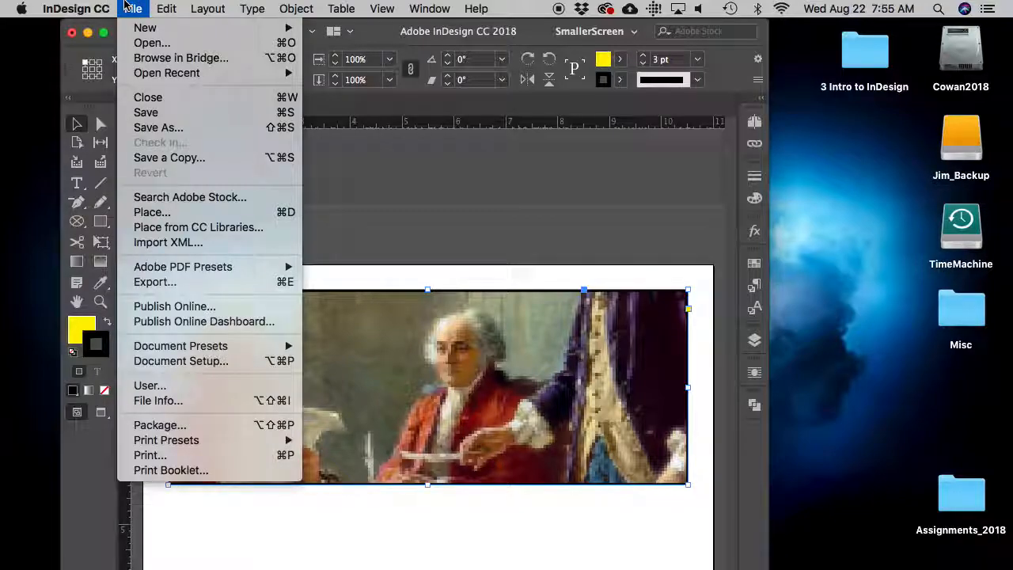
{"action": "mouse_move", "coordinate": [176, 5]}
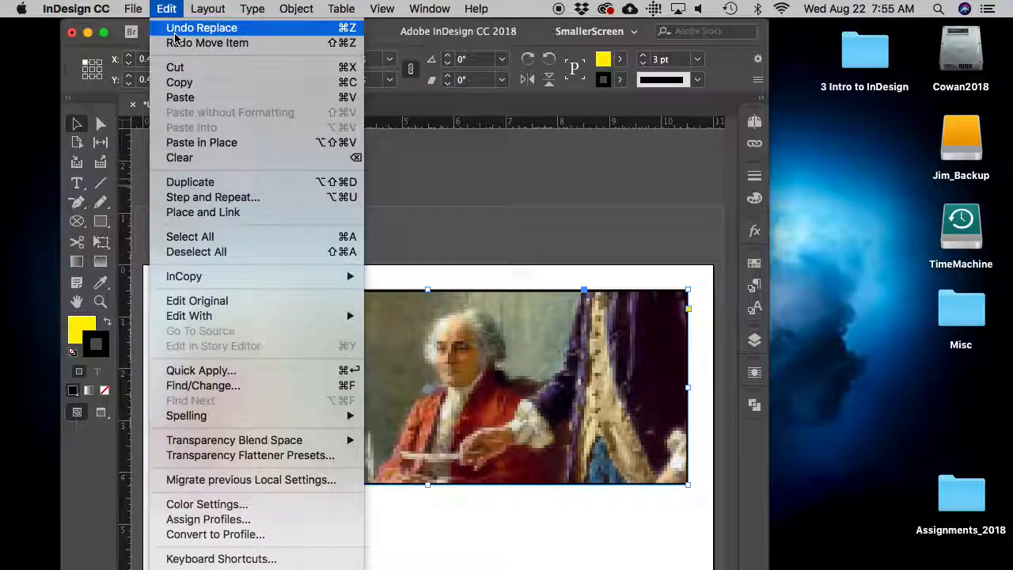
{"action": "left_click", "coordinate": [175, 32]}
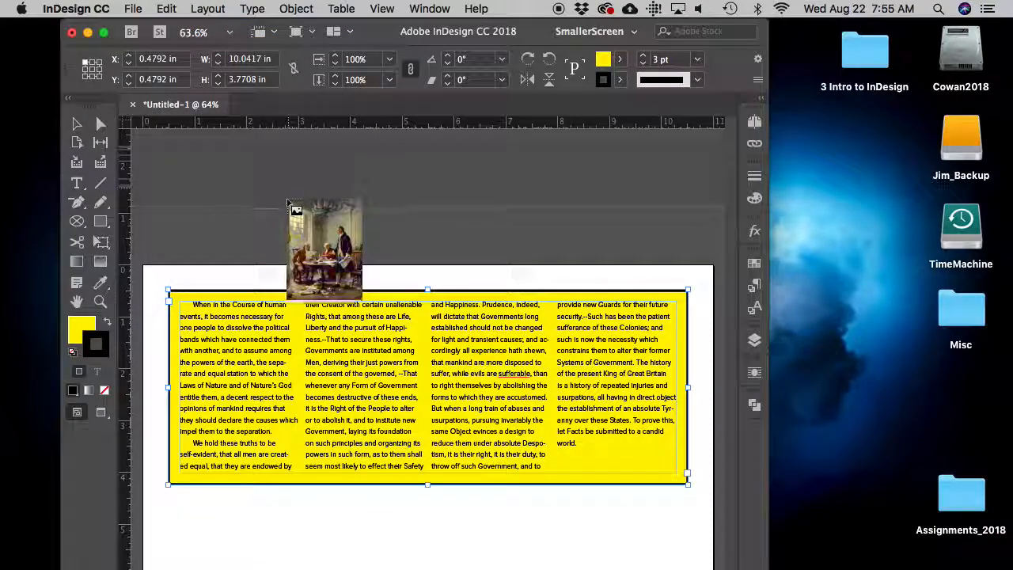
{"action": "left_click", "coordinate": [79, 124]}
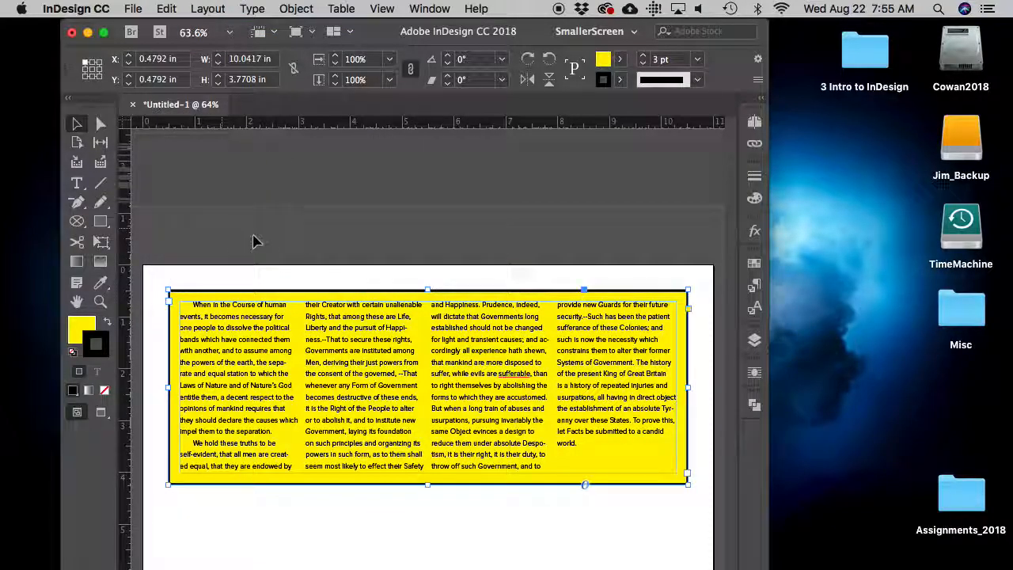
- With nothing selected, show the guides and place SamplePhoto.jpg across the second column at about 2.41 in wide, then deselect it
{"action": "left_click", "coordinate": [254, 241]}
{"action": "left_click", "coordinate": [133, 9]}
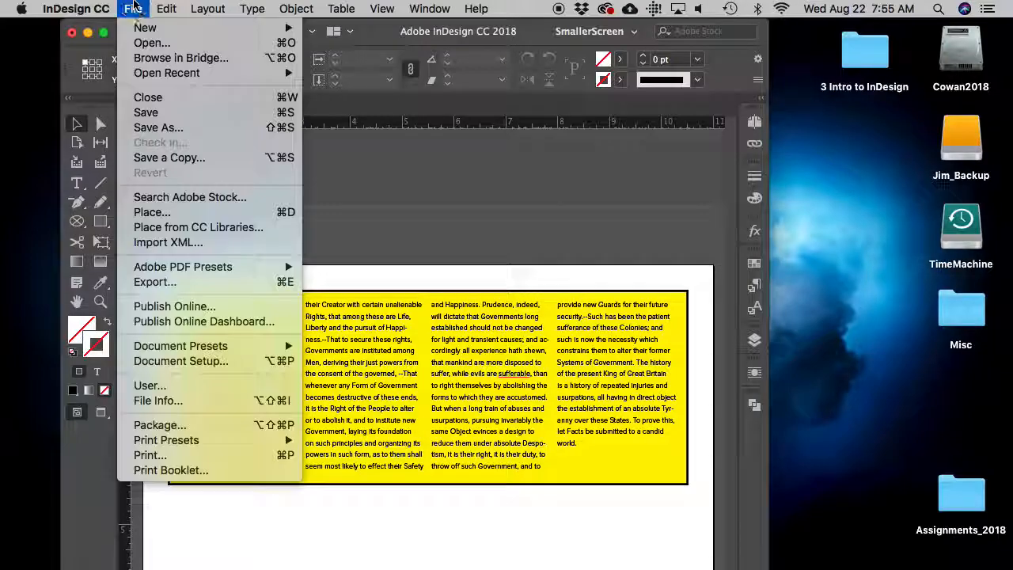
{"action": "left_click", "coordinate": [199, 212]}
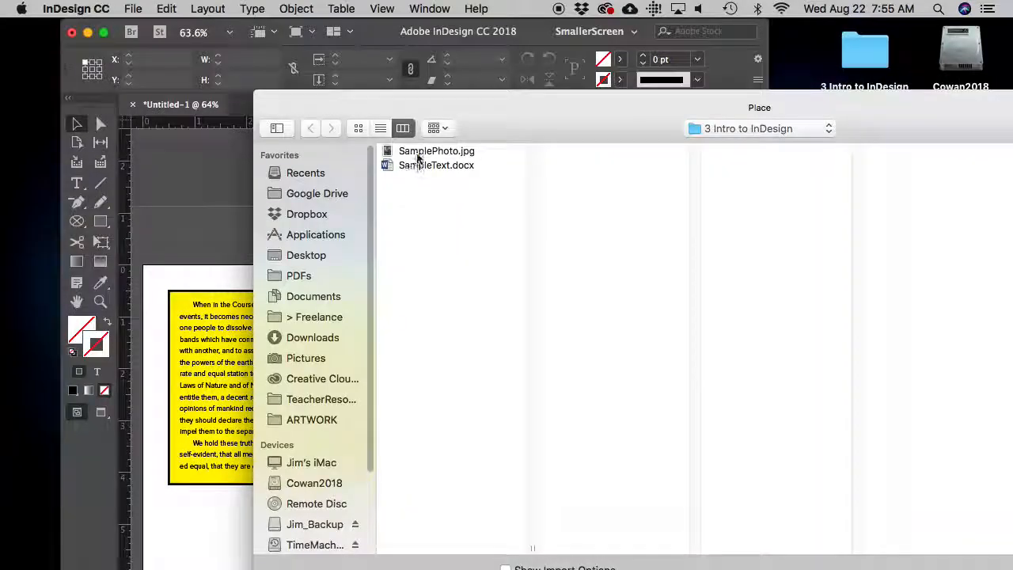
{"action": "left_click", "coordinate": [428, 151]}
{"action": "key", "text": "Return"}
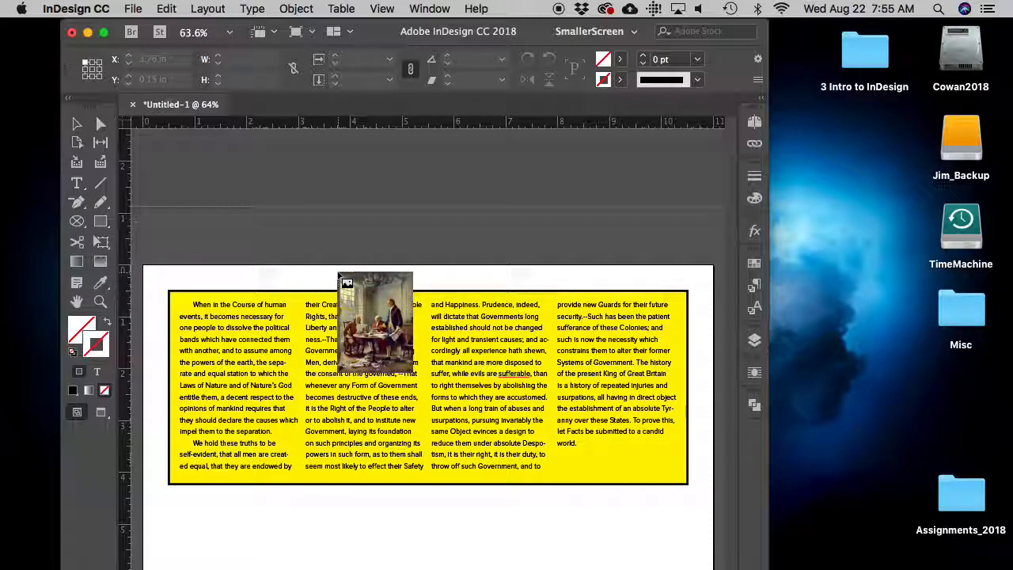
{"action": "key", "text": "Escape"}
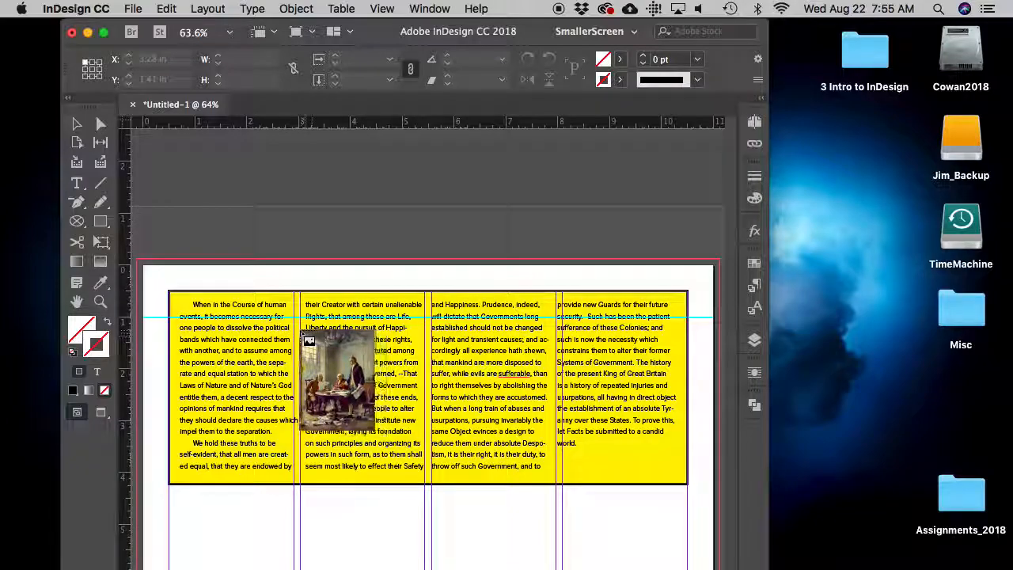
{"action": "mouse_move", "coordinate": [302, 333]}
{"action": "left_mouse_down"}
{"action": "mouse_move", "coordinate": [384, 396]}
{"action": "mouse_move", "coordinate": [444, 419]}
{"action": "mouse_move", "coordinate": [428, 426]}
{"action": "left_mouse_up"}
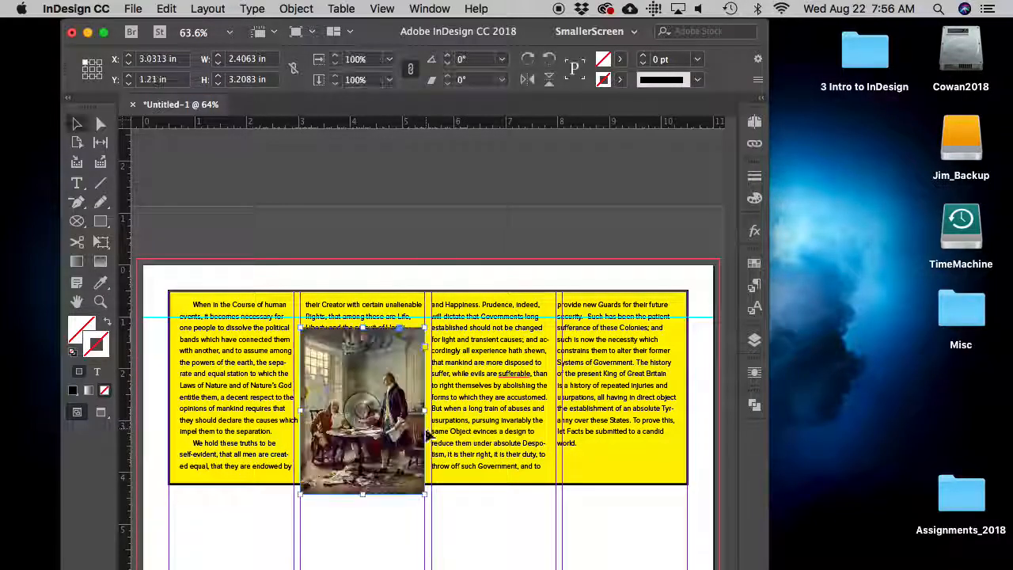
{"action": "left_click", "coordinate": [78, 127]}
{"action": "left_click", "coordinate": [327, 188]}
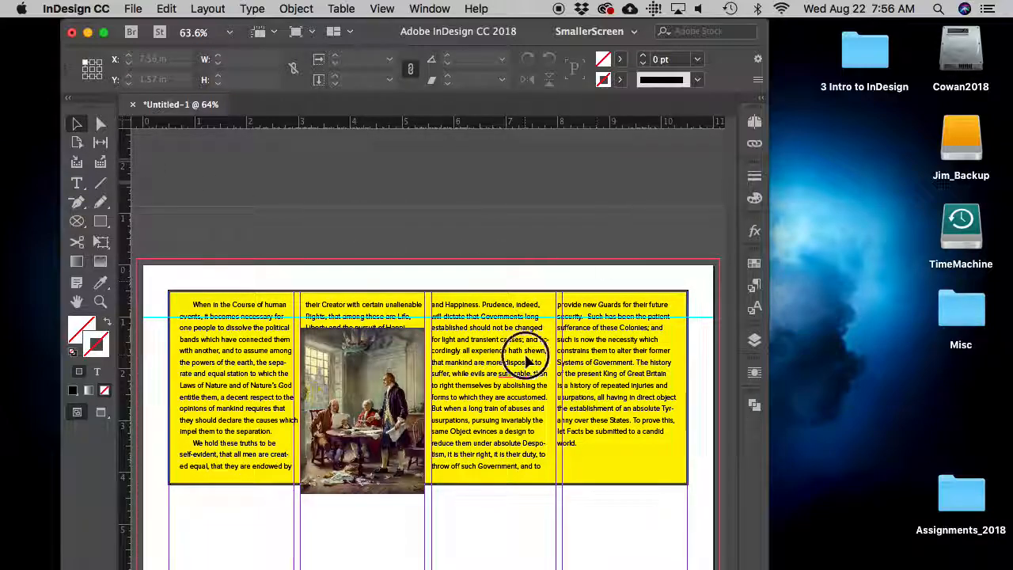
- Extend the yellow text frame downward to about 5.4 in high and move the photo to the top of the third column
{"action": "left_click", "coordinate": [471, 475]}
{"action": "left_click_drag", "start_coordinate": [428, 485], "coordinate": [428, 565]}
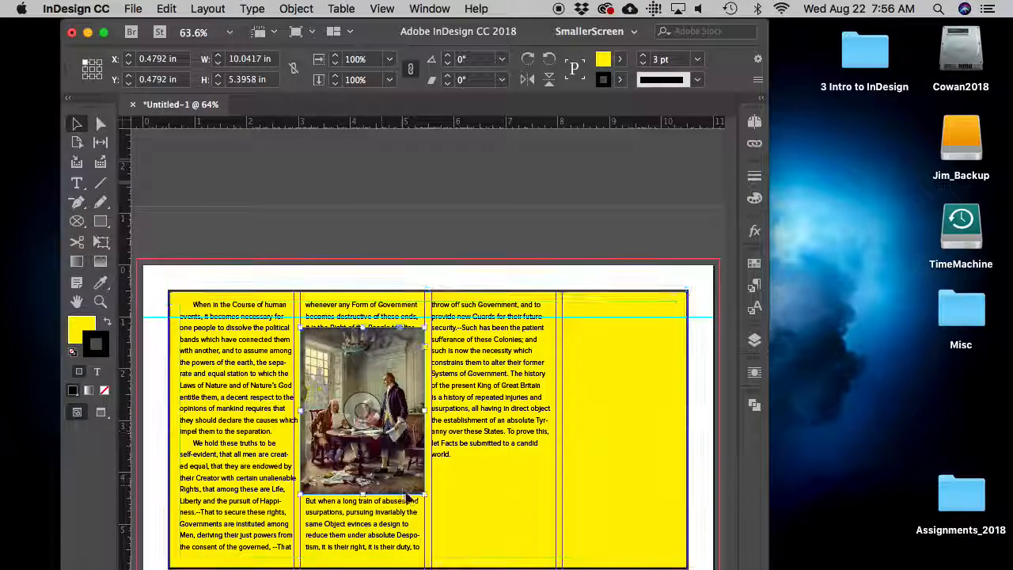
{"action": "left_click", "coordinate": [406, 491]}
{"action": "left_click_drag", "start_coordinate": [390, 477], "coordinate": [543, 465]}
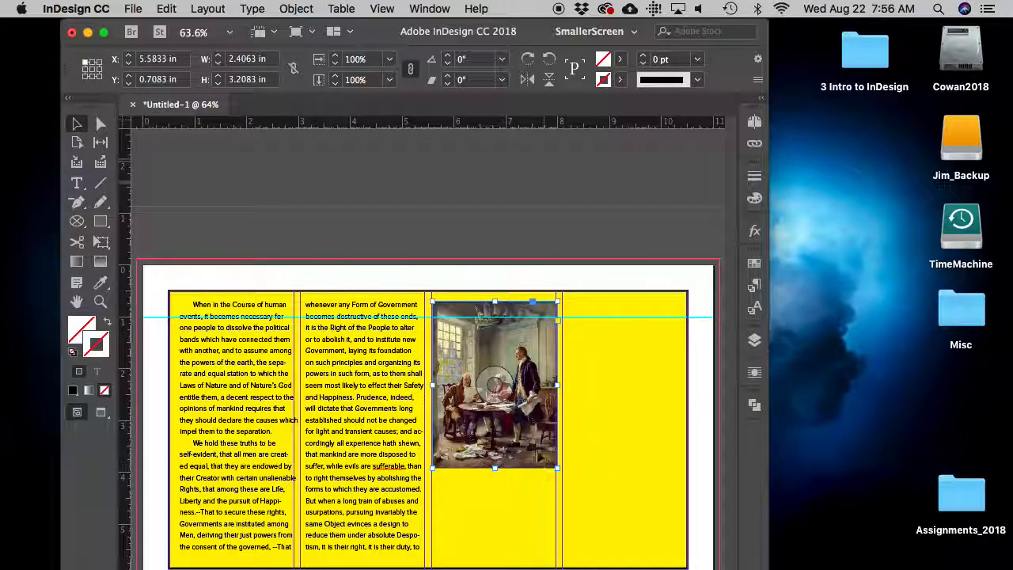
- Reduce the yellow text frame's height to 4.875 in
{"action": "left_click", "coordinate": [656, 343]}
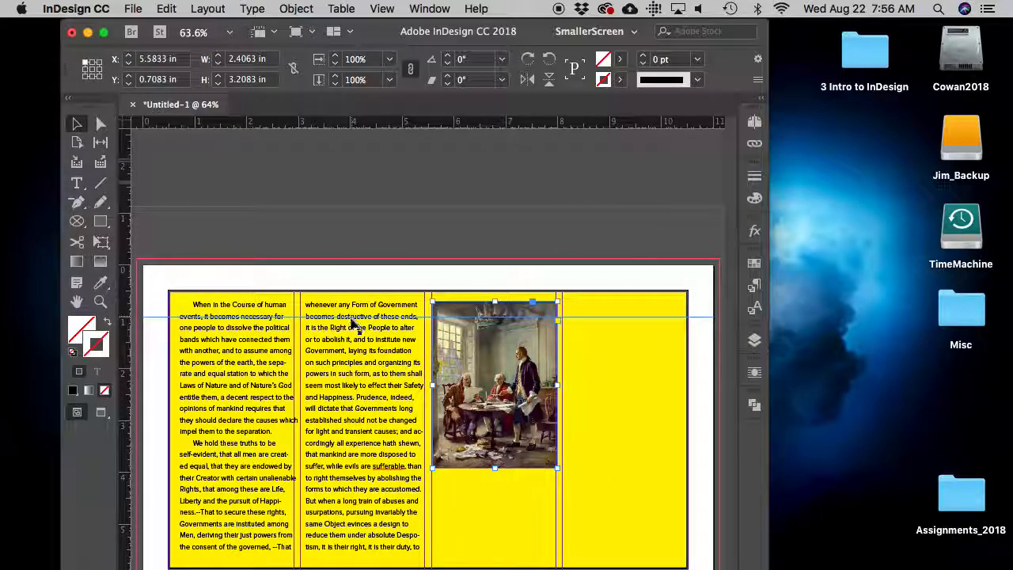
{"action": "left_click", "coordinate": [219, 84]}
{"action": "left_click", "coordinate": [218, 83]}
{"action": "left_click", "coordinate": [219, 83]}
{"action": "left_click", "coordinate": [218, 83]}
{"action": "left_click", "coordinate": [218, 83]}
{"action": "left_click", "coordinate": [218, 83]}
{"action": "left_click", "coordinate": [219, 83]}
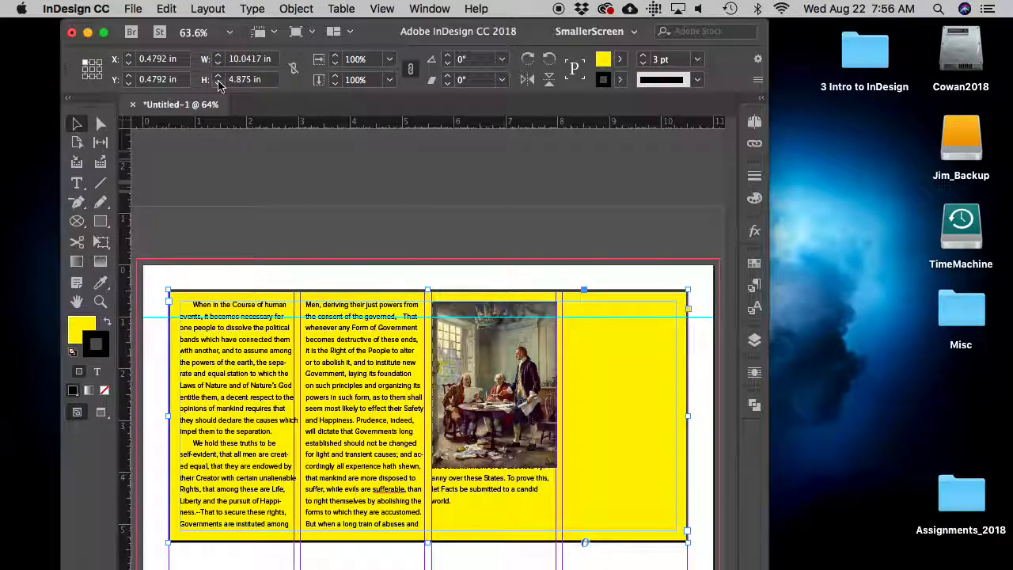
- Wrap the text around the photo's bounding box, with the Text Wrap panel floating free of the dock
{"action": "left_click", "coordinate": [488, 331]}
{"action": "mouse_move", "coordinate": [488, 331]}
{"action": "left_mouse_down"}
{"action": "mouse_move", "coordinate": [564, 331]}
{"action": "mouse_move", "coordinate": [489, 331]}
{"action": "left_mouse_up"}
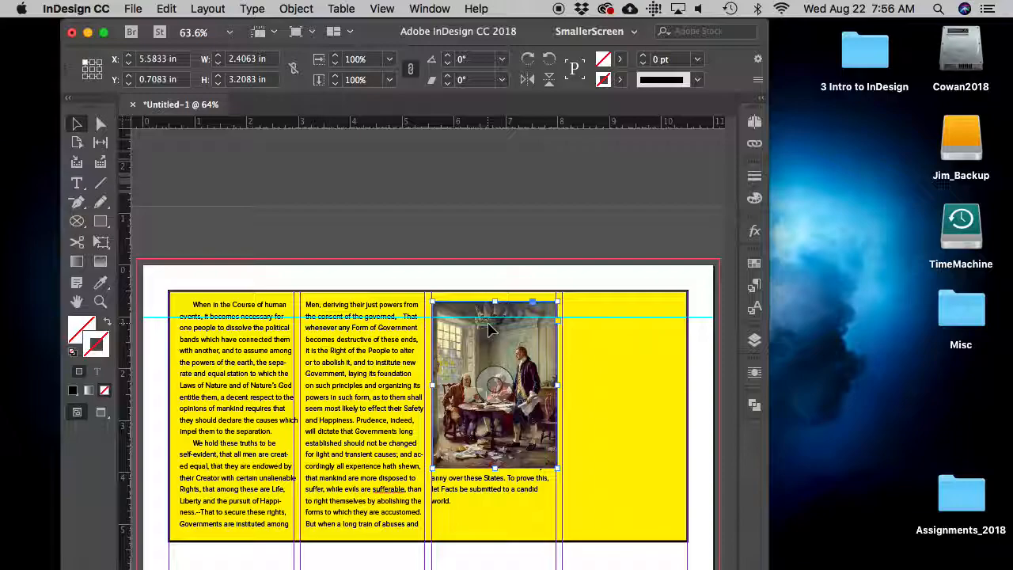
{"action": "left_click", "coordinate": [755, 373]}
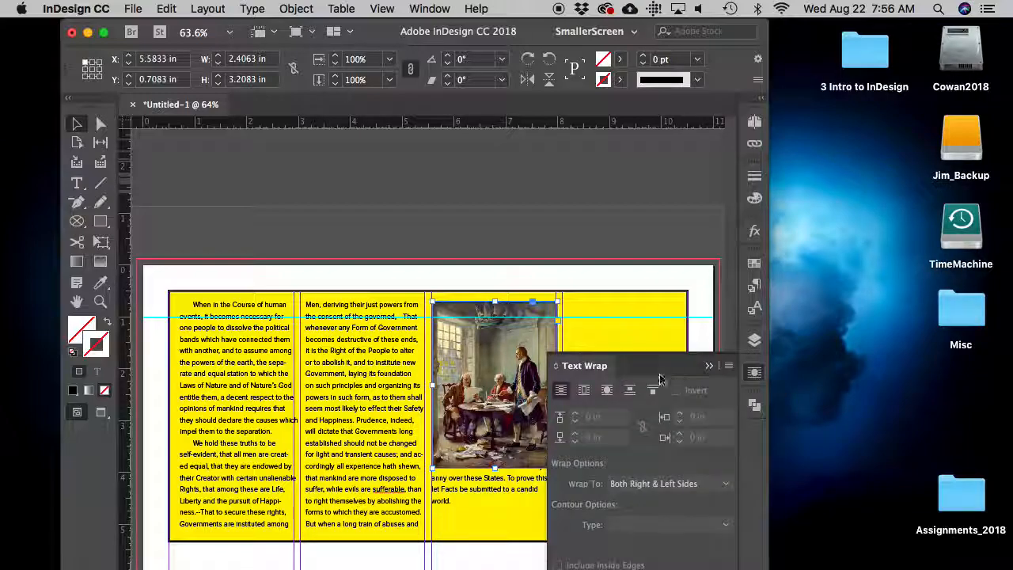
{"action": "left_click_drag", "start_coordinate": [603, 364], "coordinate": [657, 320]}
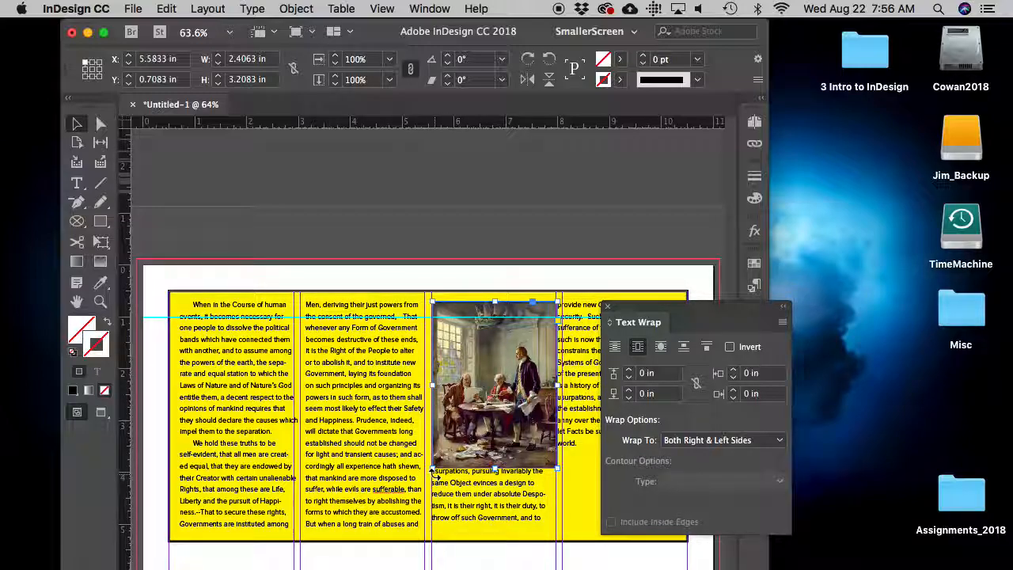
- Set the photo's bottom and right text wrap offsets to 0.125 in and park the Text Wrap panel beside the document window
{"action": "left_click", "coordinate": [628, 391]}
{"action": "left_click", "coordinate": [628, 391]}
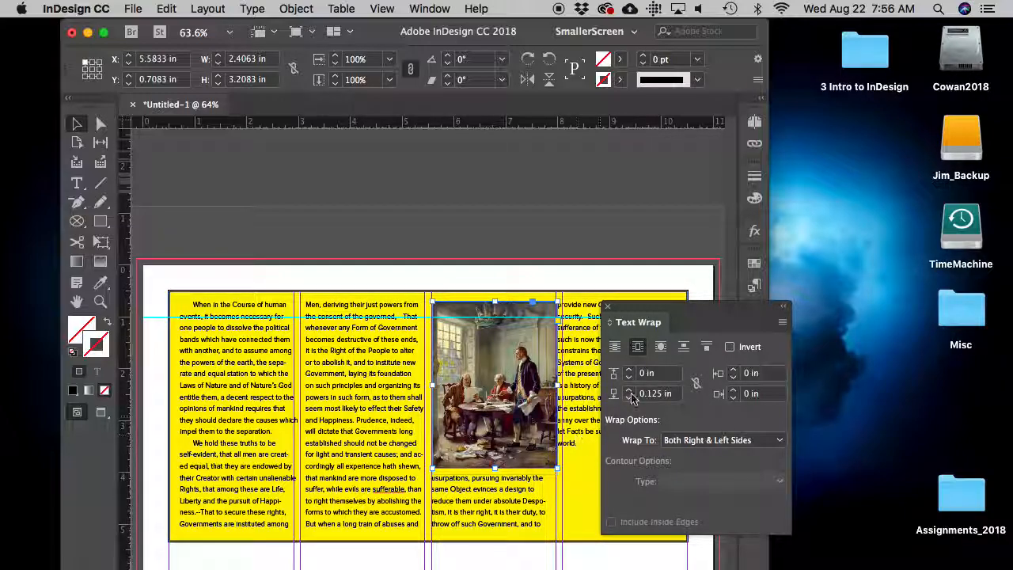
{"action": "left_click", "coordinate": [733, 391]}
{"action": "left_click", "coordinate": [732, 391]}
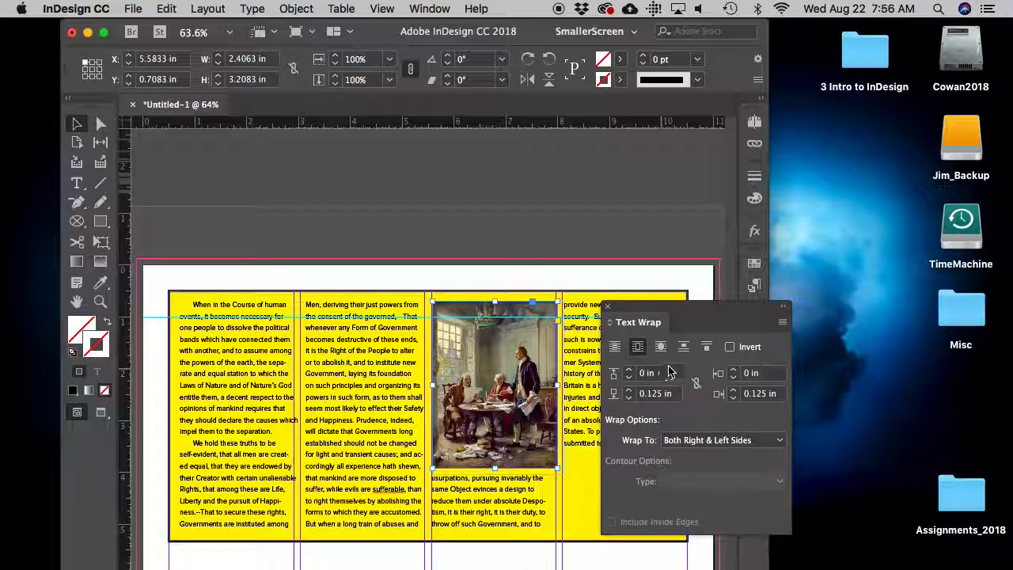
{"action": "left_click_drag", "start_coordinate": [621, 308], "coordinate": [843, 319]}
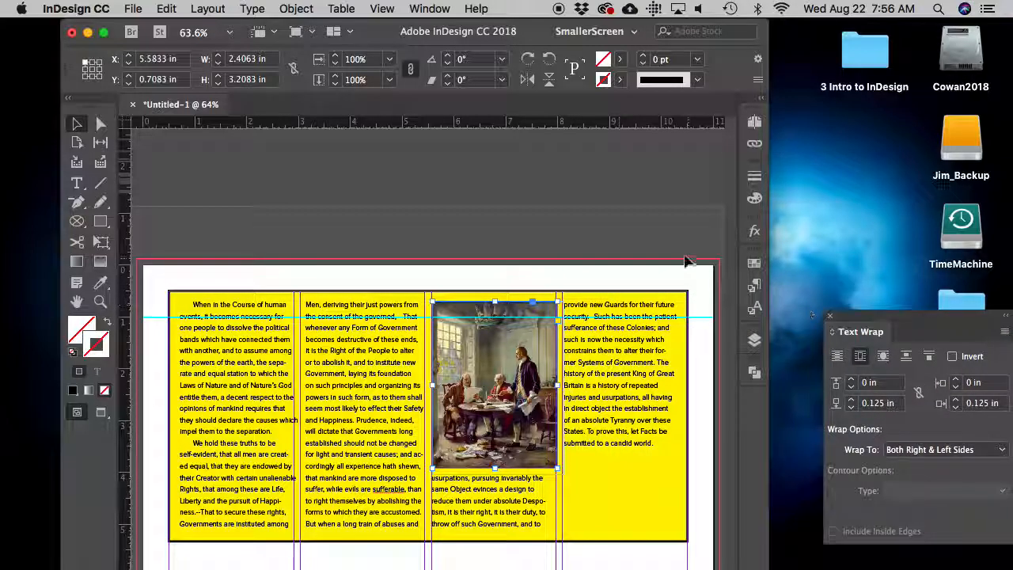
{"action": "left_click", "coordinate": [707, 352]}
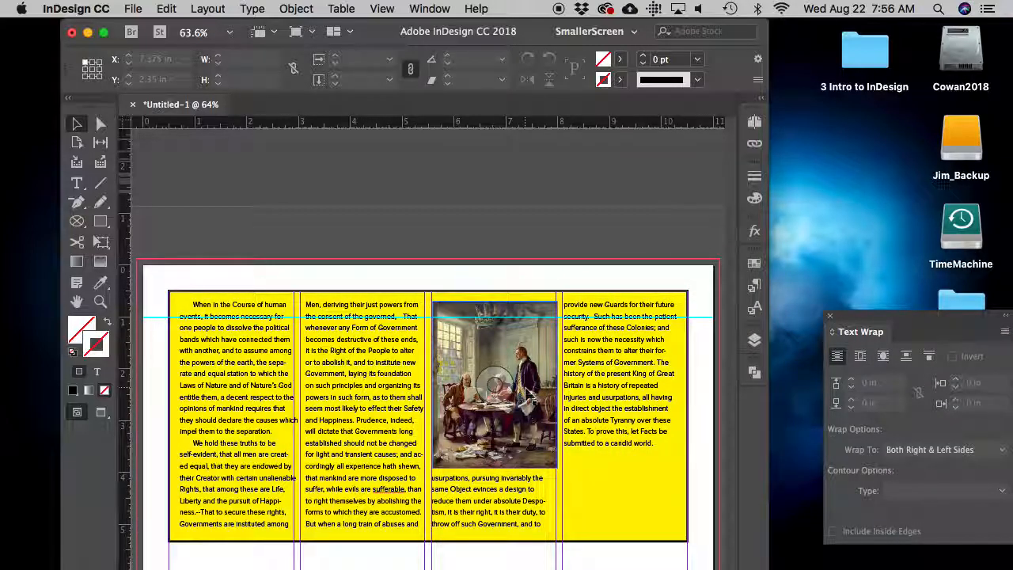
- Move the photo to the top of the second column and leave it selected with its text wrap settings showing
{"action": "left_click_drag", "start_coordinate": [529, 400], "coordinate": [398, 410]}
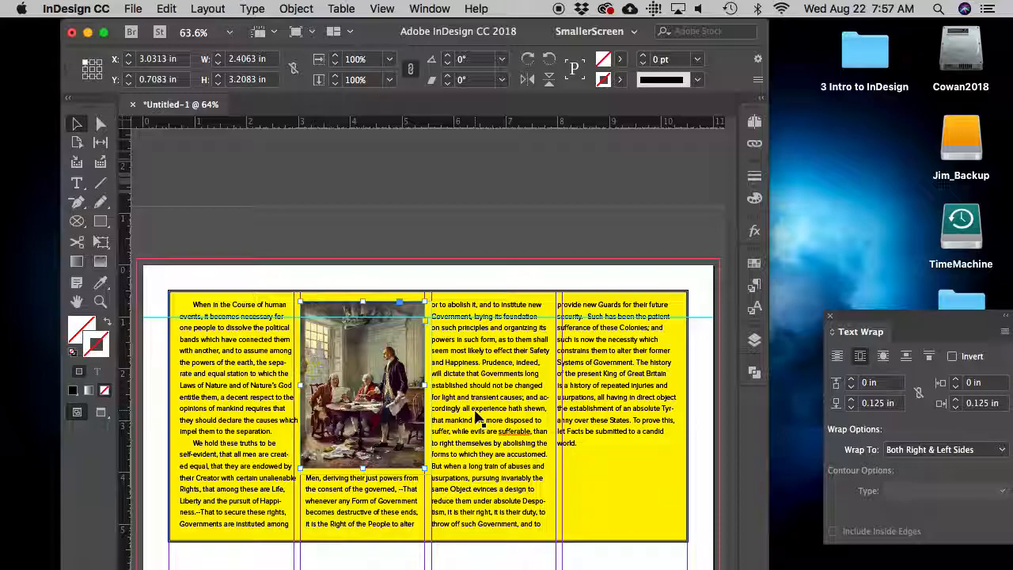
{"action": "left_click", "coordinate": [464, 260]}
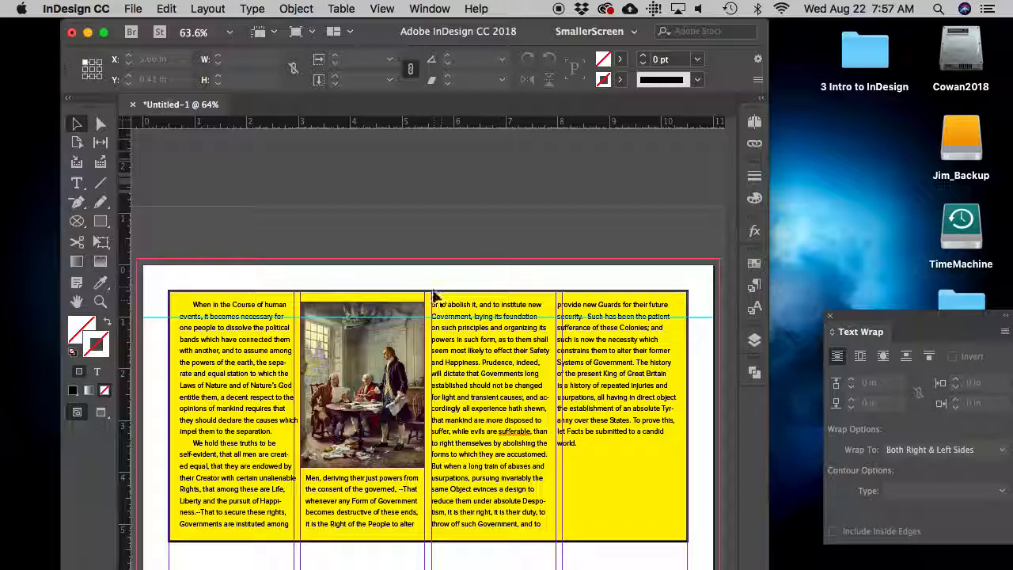
{"action": "left_click", "coordinate": [400, 341]}
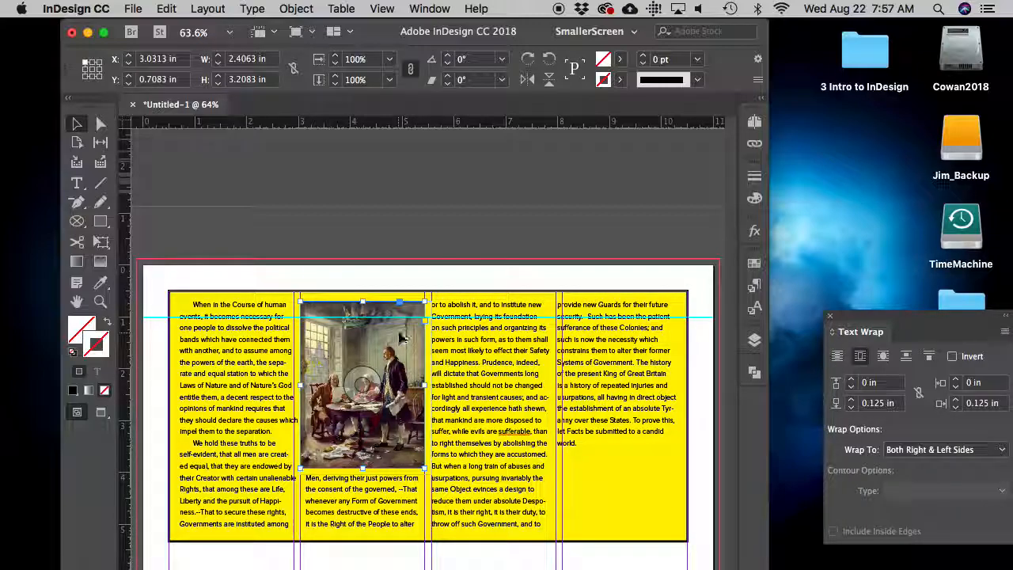
{"action": "left_click", "coordinate": [420, 264]}
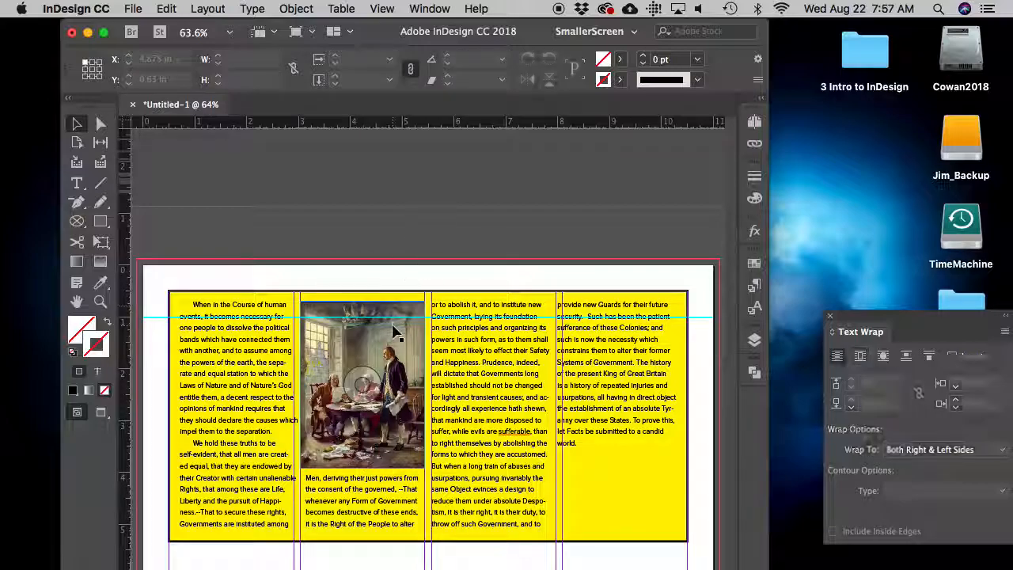
{"action": "mouse_move", "coordinate": [393, 331]}
{"action": "left_mouse_down"}
{"action": "mouse_move", "coordinate": [436, 324]}
{"action": "mouse_move", "coordinate": [391, 330]}
{"action": "left_mouse_up"}
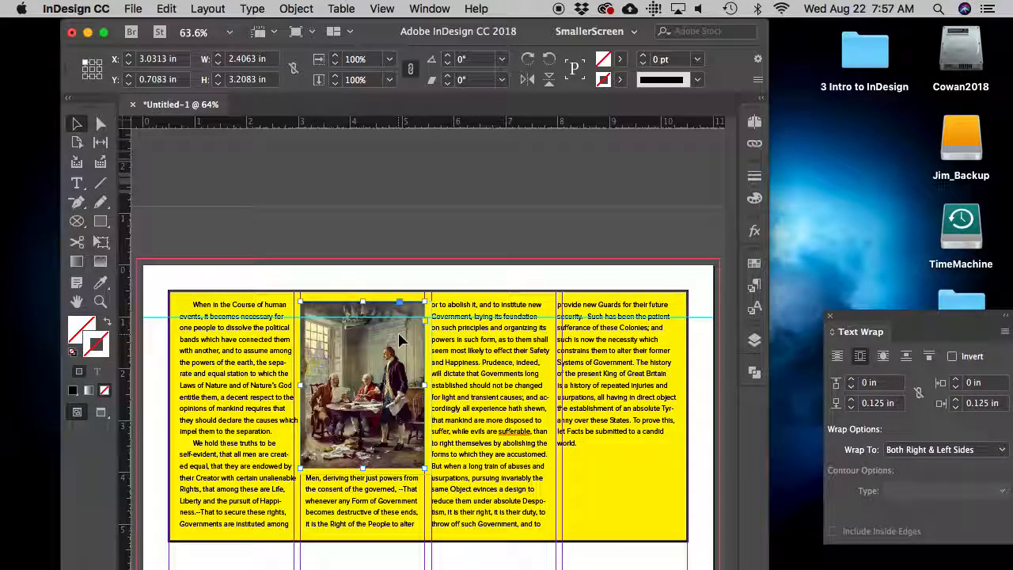
- Try shifting the image inside its frame and moving the whole photo frame between the second and third columns, undoing each change
{"action": "double_click", "coordinate": [398, 332]}
{"action": "mouse_move", "coordinate": [398, 333]}
{"action": "left_mouse_down"}
{"action": "mouse_move", "coordinate": [445, 337]}
{"action": "mouse_move", "coordinate": [398, 351]}
{"action": "left_mouse_up"}
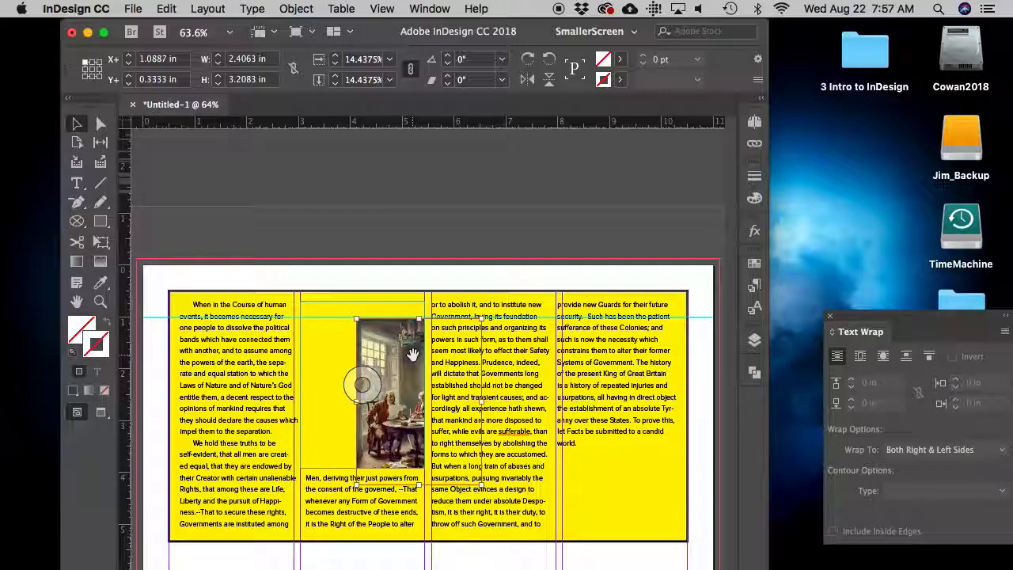
{"action": "key", "text": "super+z"}
{"action": "key", "text": "super+z"}
{"action": "left_click", "coordinate": [416, 262]}
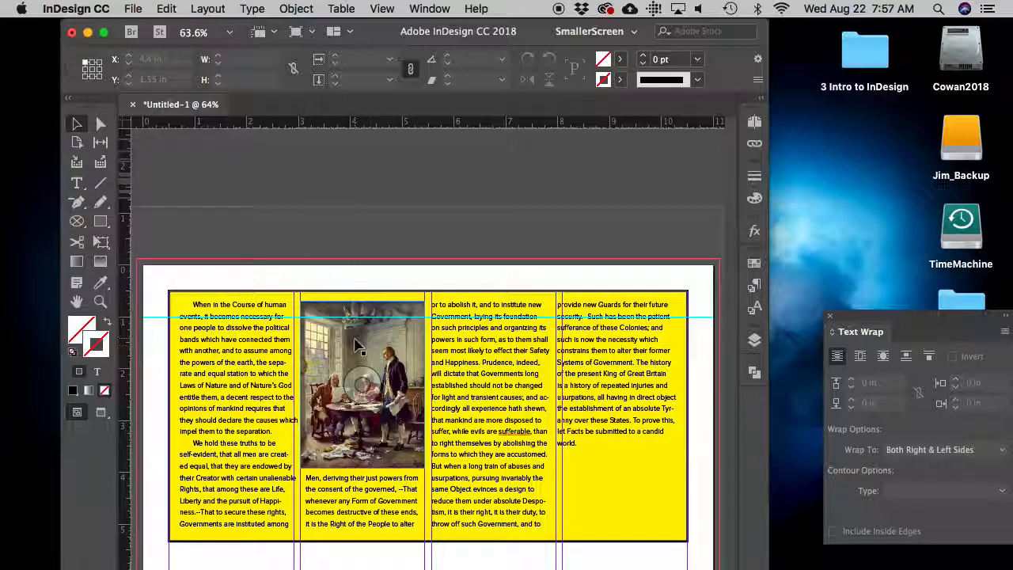
{"action": "left_click_drag", "start_coordinate": [344, 335], "coordinate": [429, 341]}
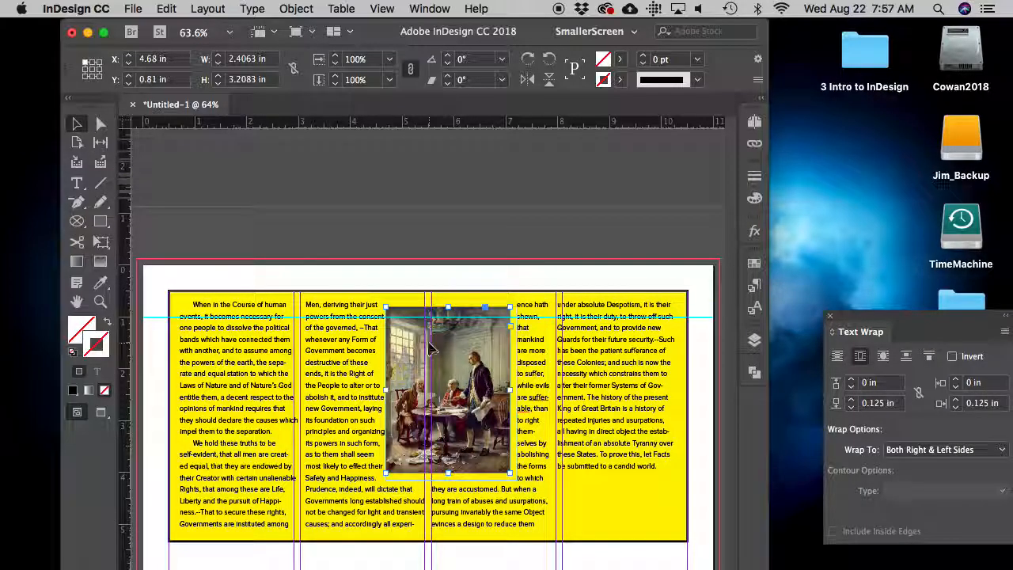
{"action": "key", "text": "super+z"}
- Try nudging the image down within its frame, restore its position and deselect it
{"action": "double_click", "coordinate": [373, 331]}
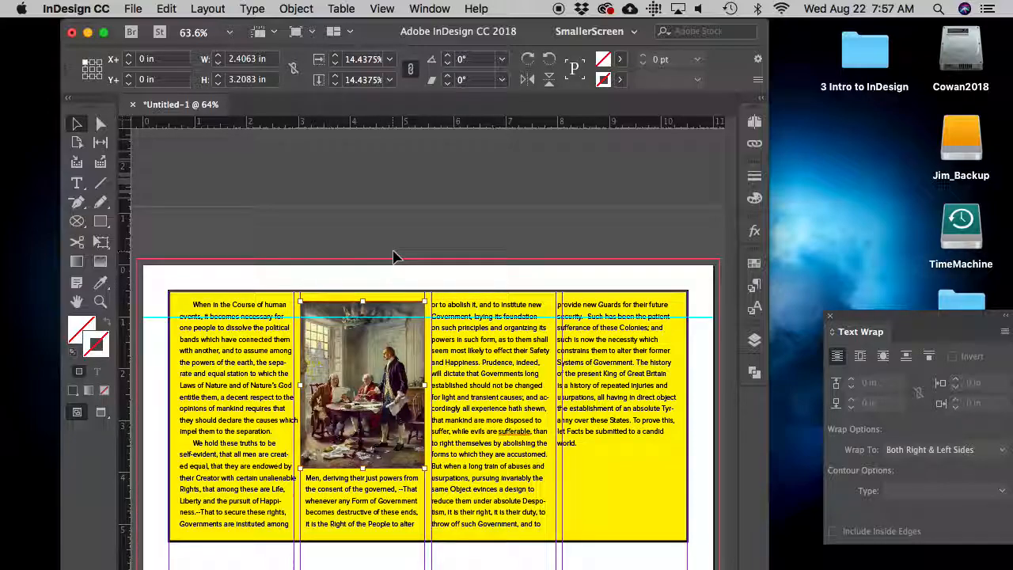
{"action": "mouse_move", "coordinate": [343, 337]}
{"action": "left_mouse_down"}
{"action": "mouse_move", "coordinate": [348, 320]}
{"action": "mouse_move", "coordinate": [373, 328]}
{"action": "mouse_move", "coordinate": [406, 385]}
{"action": "mouse_move", "coordinate": [348, 341]}
{"action": "left_mouse_up"}
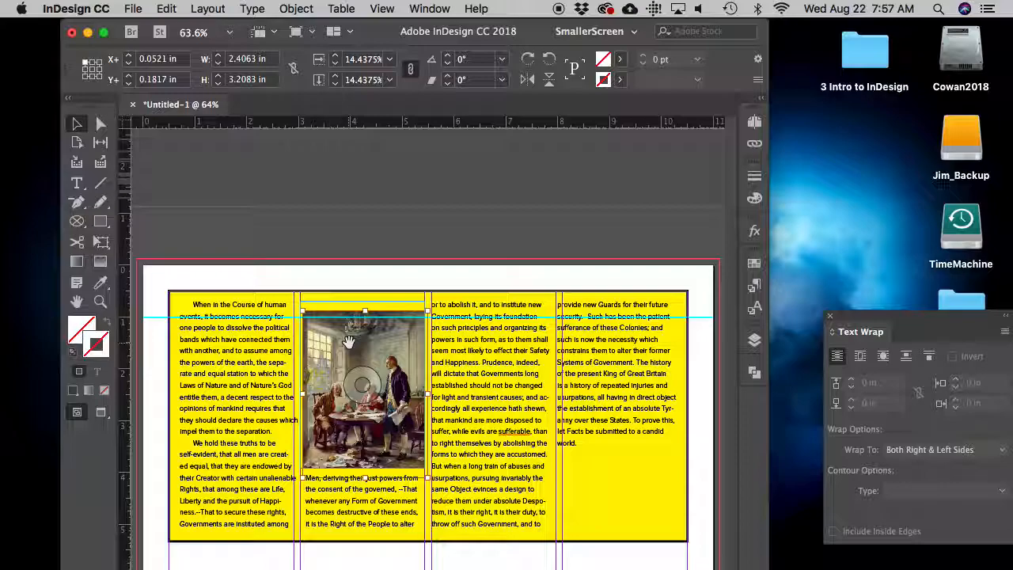
{"action": "left_click", "coordinate": [392, 224]}
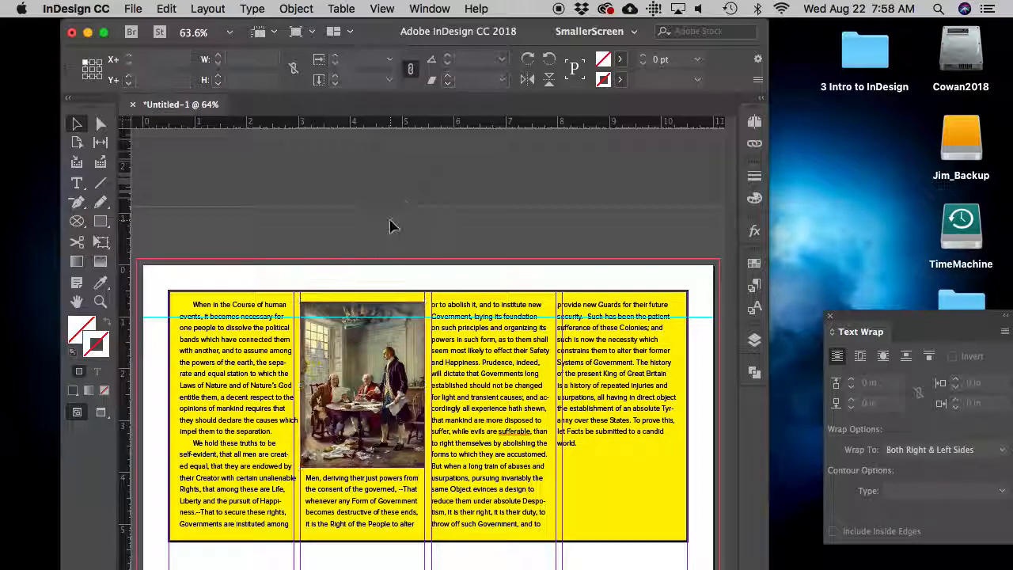
- Try scaling the photo with its frame to about 4.94 in wide, then enlarging only the frame to about 4.96 × 4.42 in, undoing each
{"action": "left_click", "coordinate": [398, 319]}
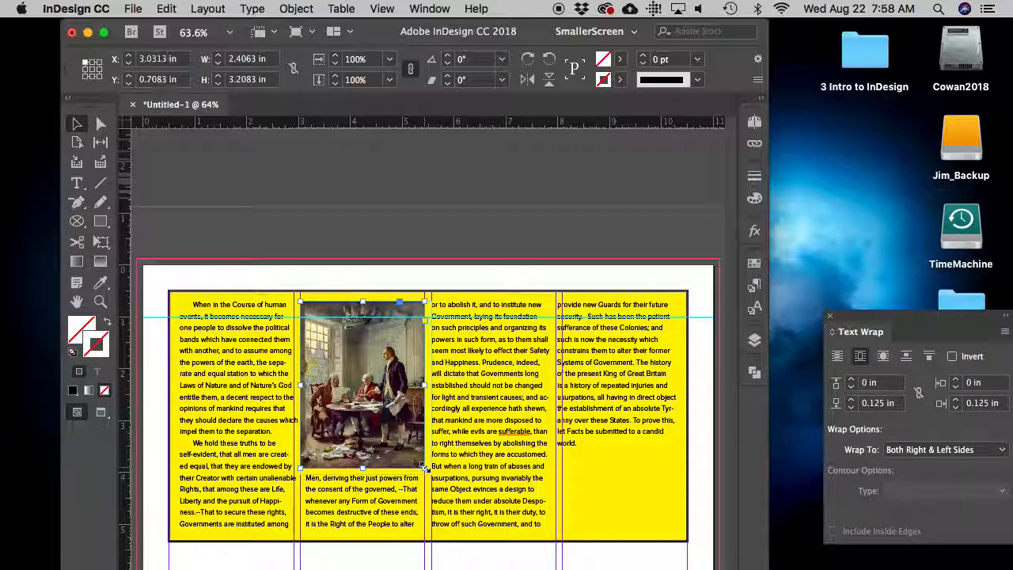
{"action": "left_click", "coordinate": [425, 469]}
{"action": "left_click", "coordinate": [425, 469]}
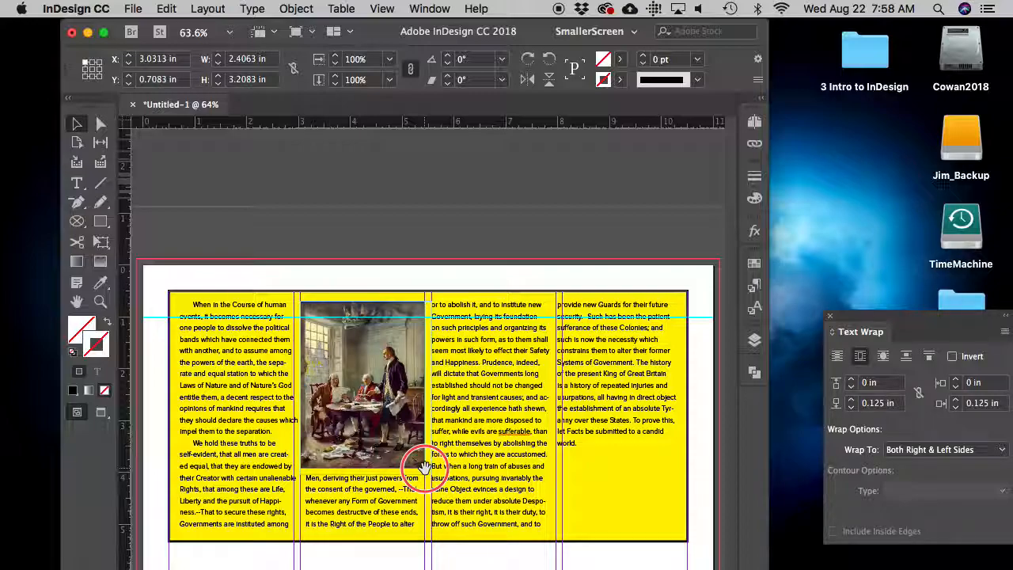
{"action": "left_click_drag", "start_coordinate": [425, 468], "coordinate": [554, 538]}
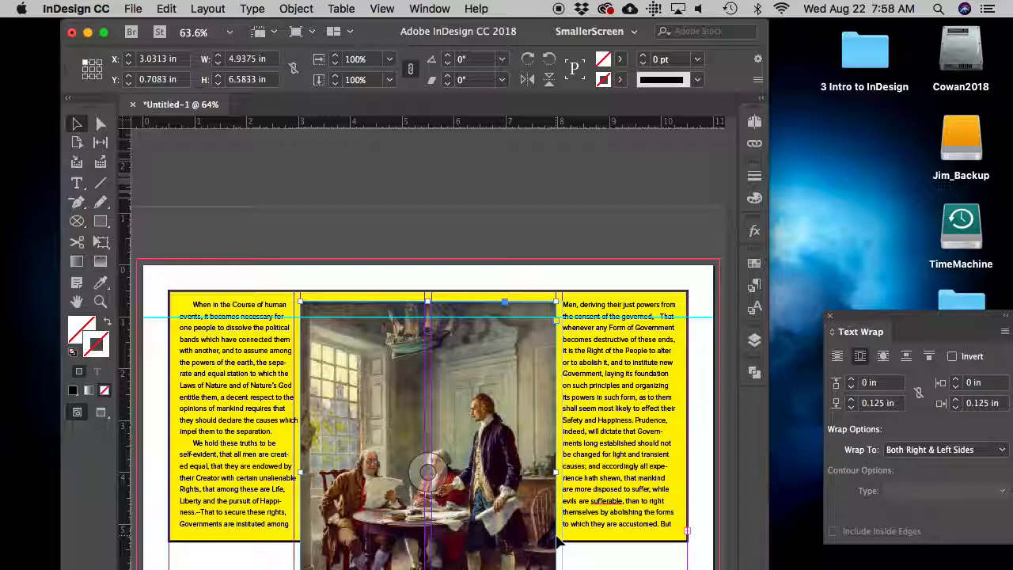
{"action": "key", "text": "super+z"}
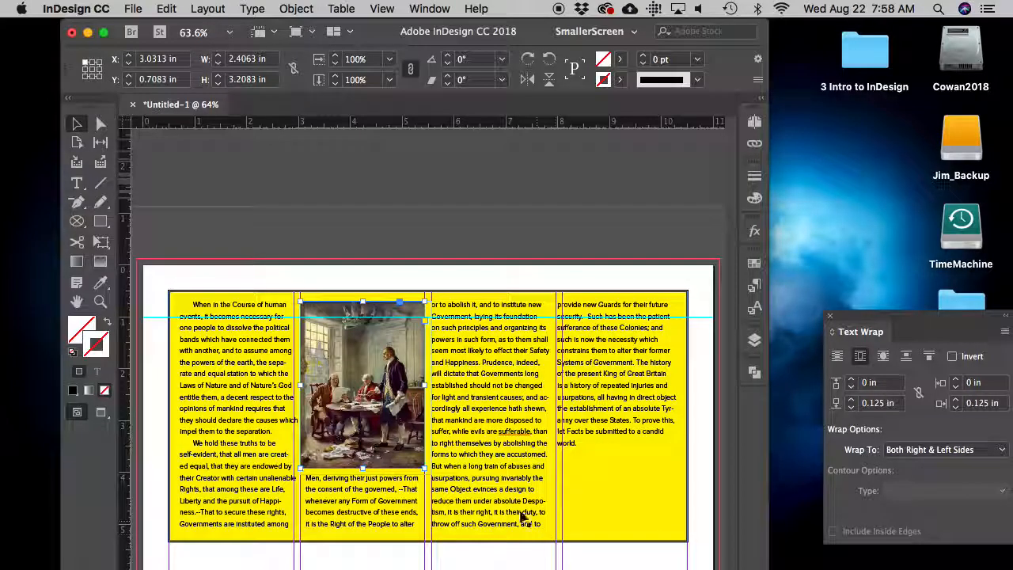
{"action": "left_click_drag", "start_coordinate": [425, 468], "coordinate": [555, 530]}
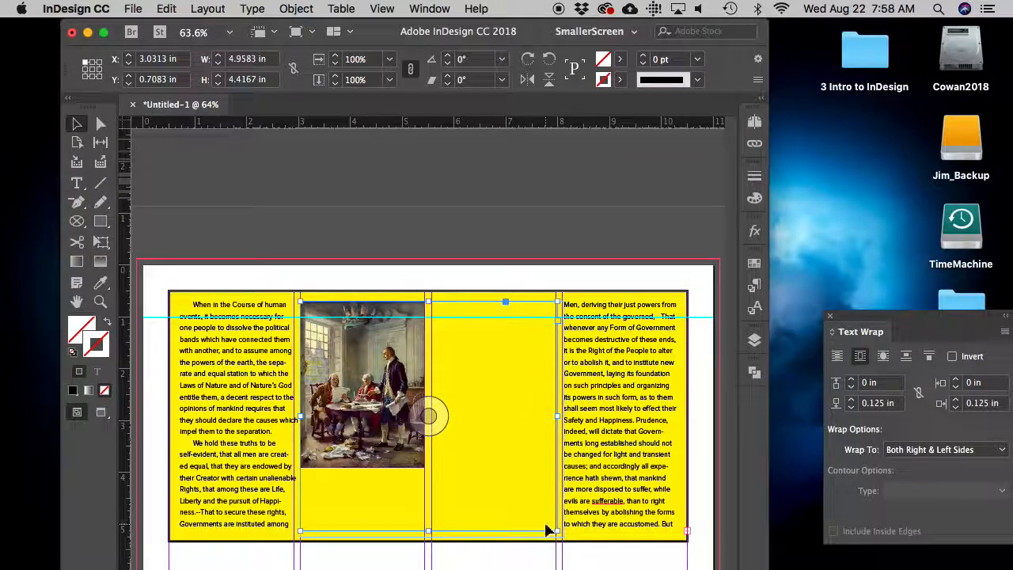
{"action": "key", "text": "super+z"}
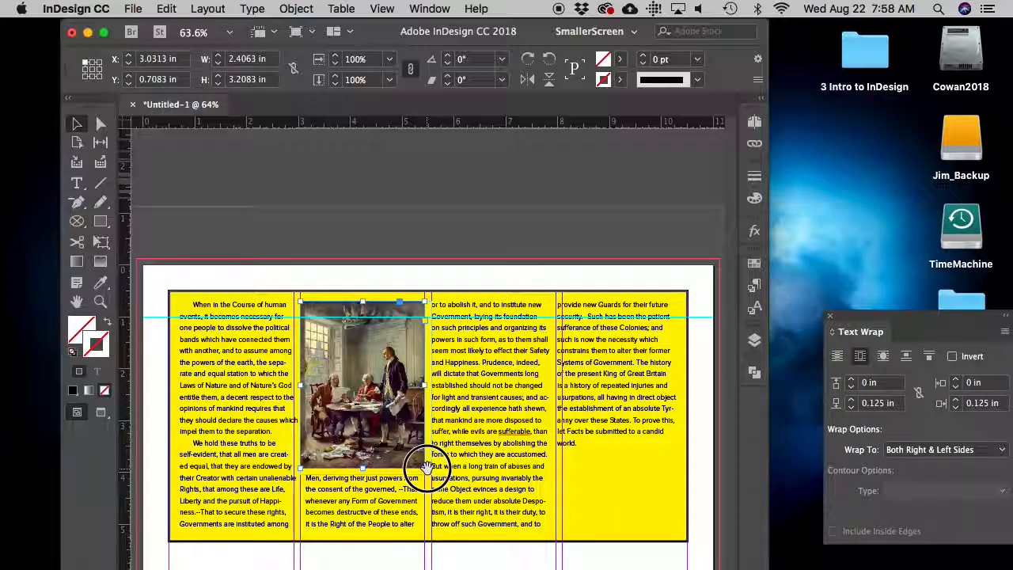
- Scale the photo and its frame proportionally to about 4.94 × 6.58 in across the second and third columns
{"action": "left_click_drag", "start_coordinate": [425, 466], "coordinate": [555, 527]}
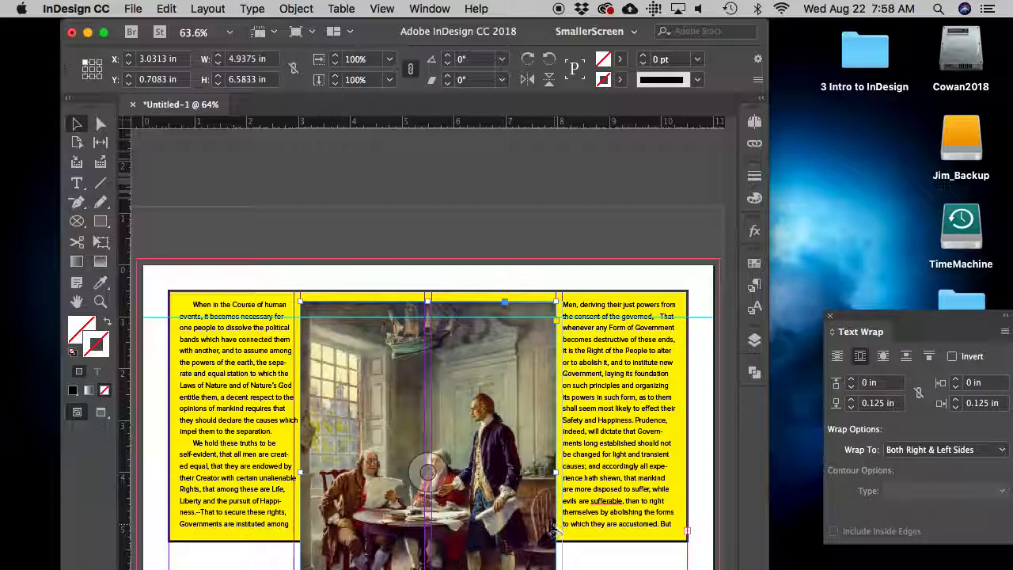
{"action": "left_click", "coordinate": [100, 301]}
{"action": "left_click", "coordinate": [265, 340], "text": "alt"}
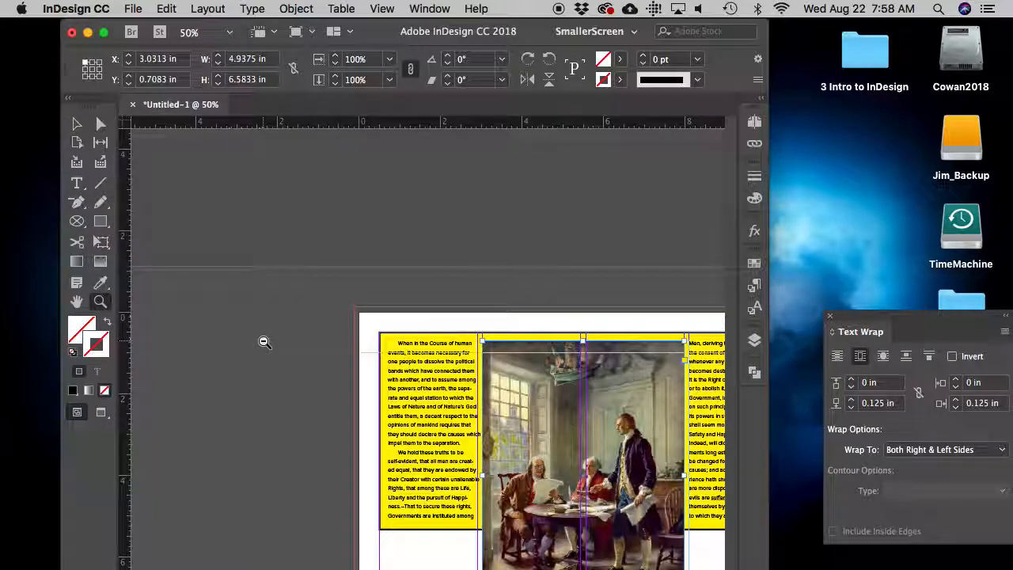
{"action": "left_click", "coordinate": [285, 339], "text": "alt"}
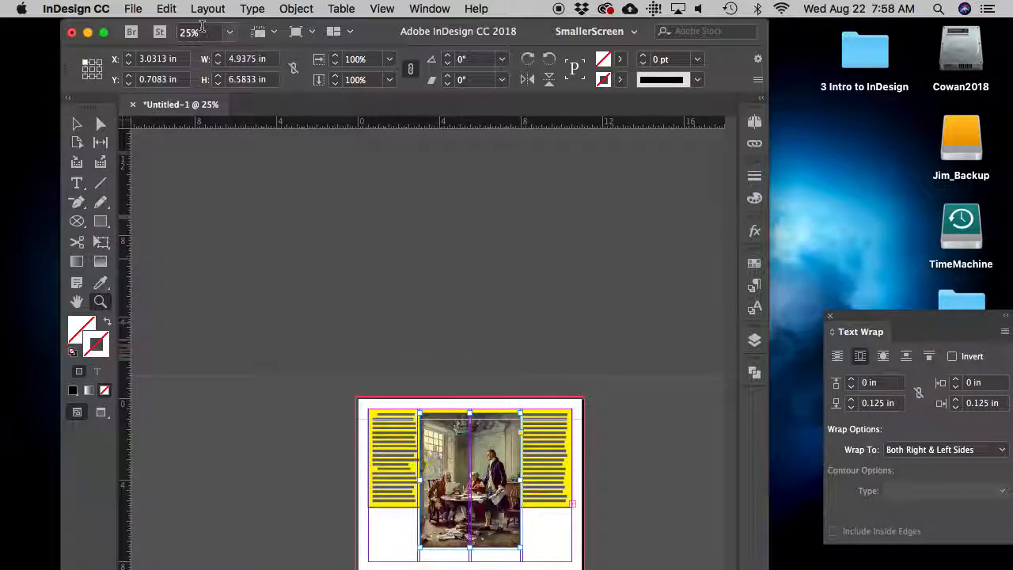
- Enlarge and reposition the document window, with the page's full width in view at 50% zoom beside the Text Wrap panel
{"action": "left_click", "coordinate": [104, 32]}
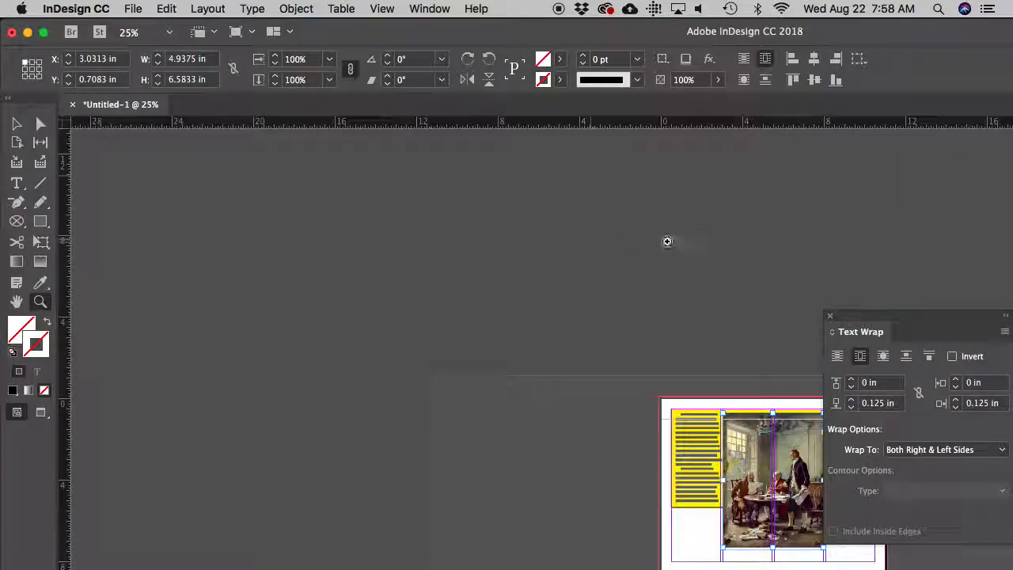
{"action": "left_click_drag", "start_coordinate": [644, 40], "coordinate": [340, 39]}
{"action": "left_click_drag", "start_coordinate": [731, 39], "coordinate": [456, 34]}
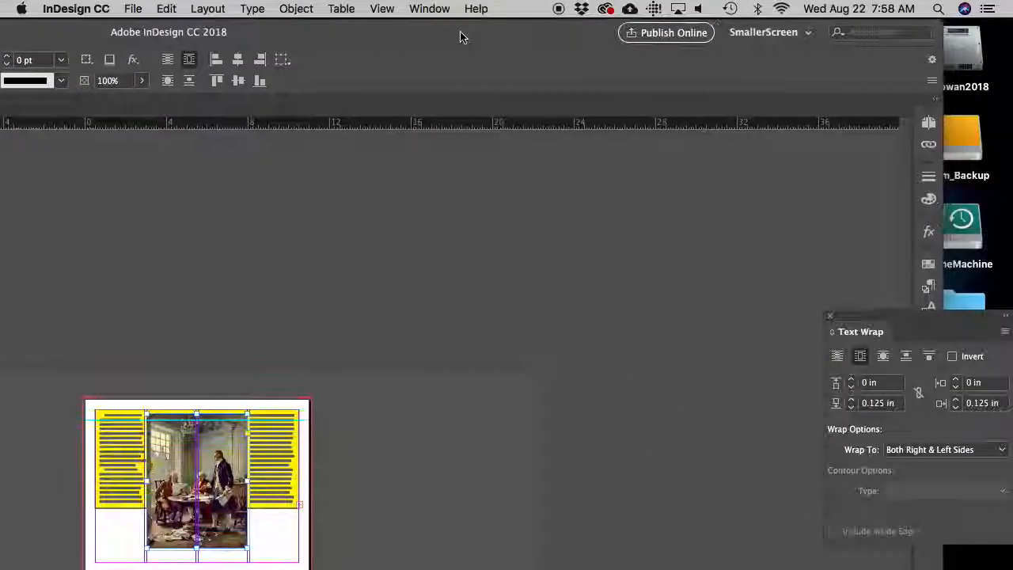
{"action": "left_click_drag", "start_coordinate": [942, 71], "coordinate": [339, 86]}
{"action": "left_click_drag", "start_coordinate": [110, 33], "coordinate": [599, 16]}
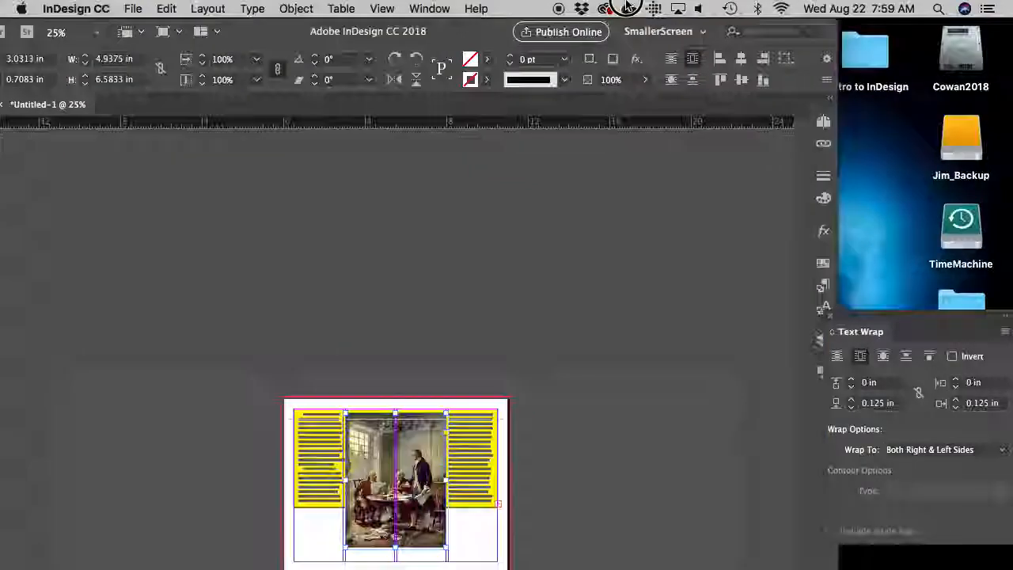
{"action": "left_click", "coordinate": [565, 233]}
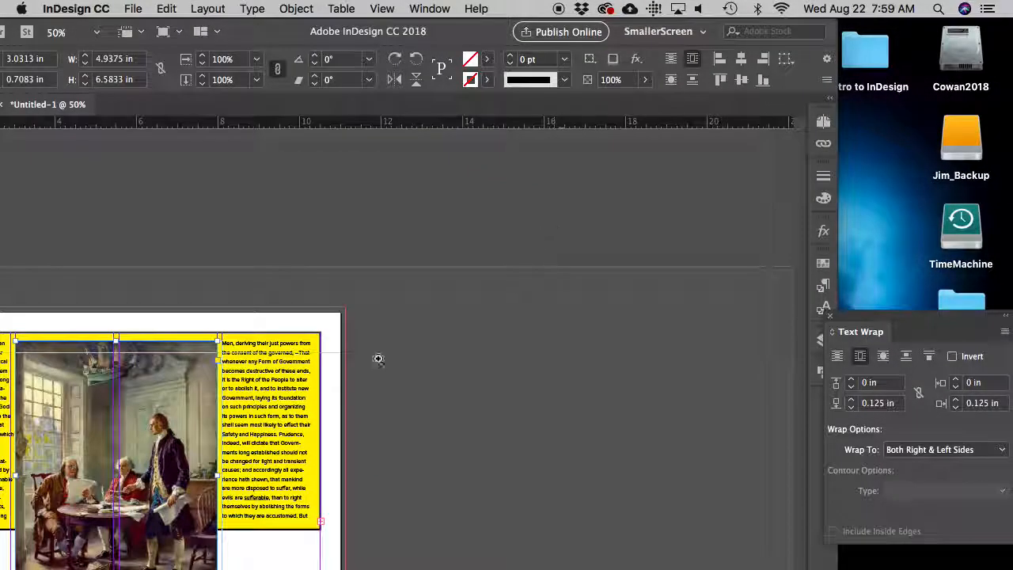
{"action": "left_click_drag", "start_coordinate": [343, 29], "coordinate": [399, 26]}
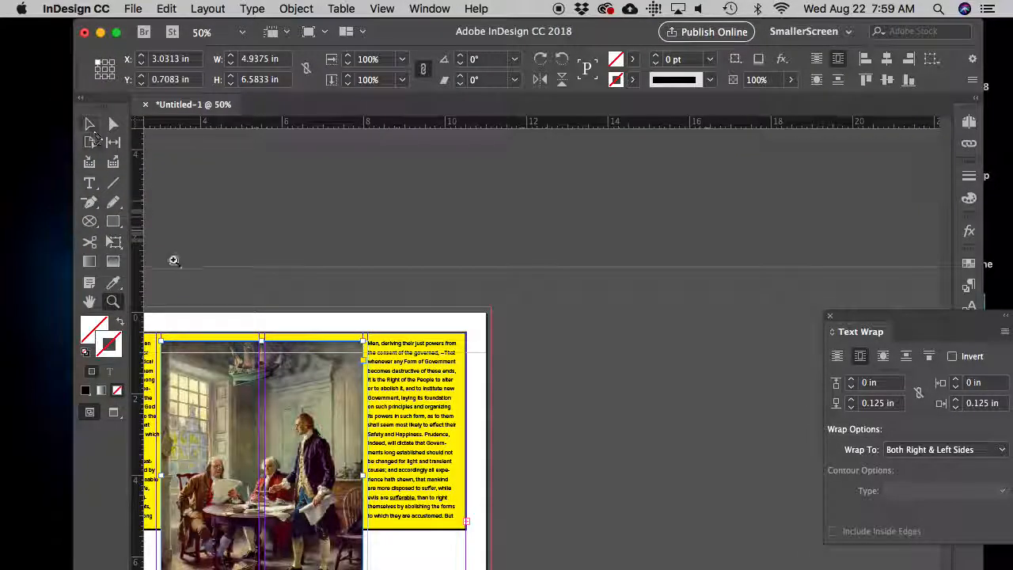
{"action": "key", "text": "v"}
{"action": "key", "text": "space"}
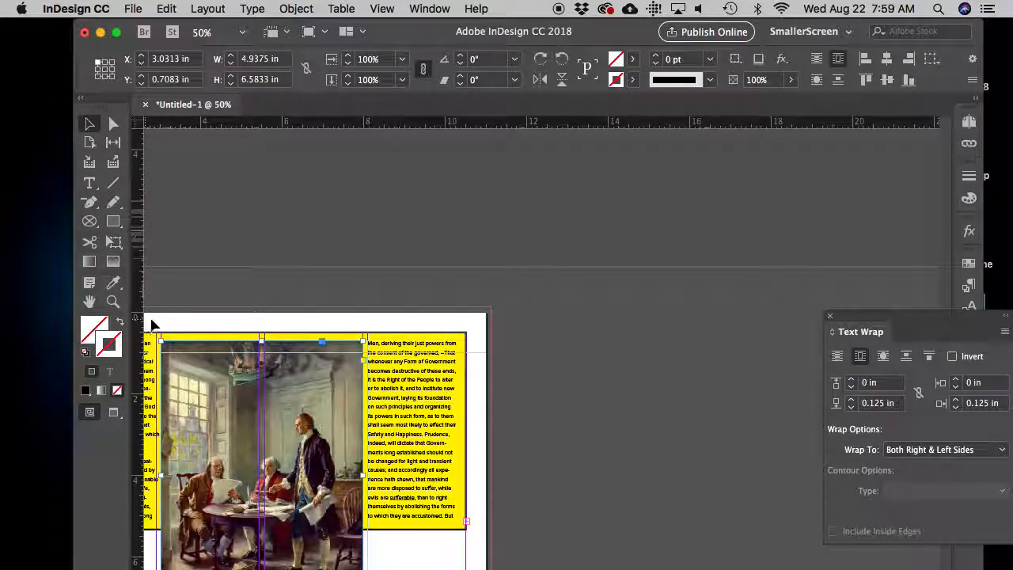
{"action": "left_click_drag", "start_coordinate": [198, 335], "coordinate": [395, 283]}
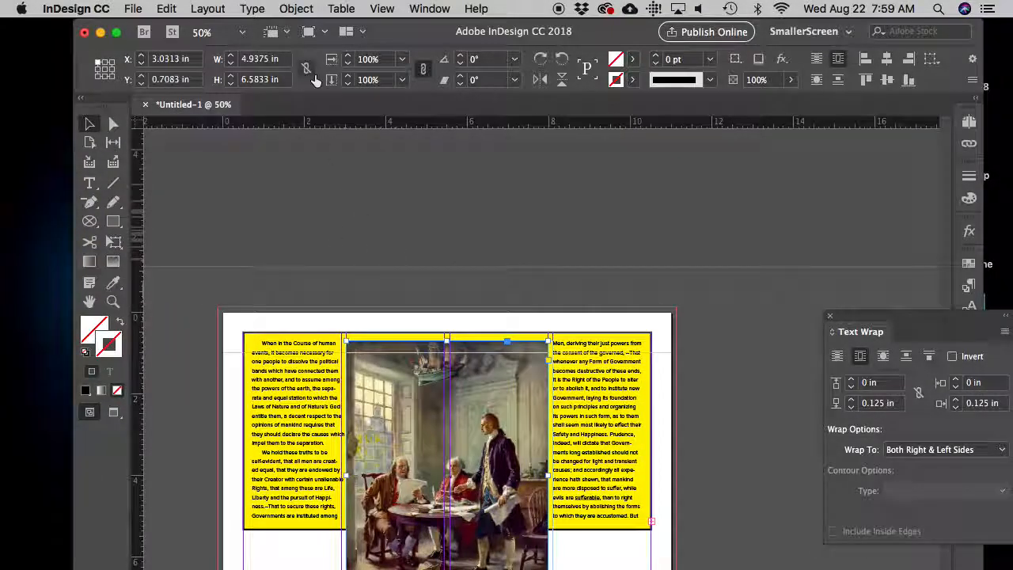
{"action": "left_click_drag", "start_coordinate": [410, 28], "coordinate": [352, 17]}
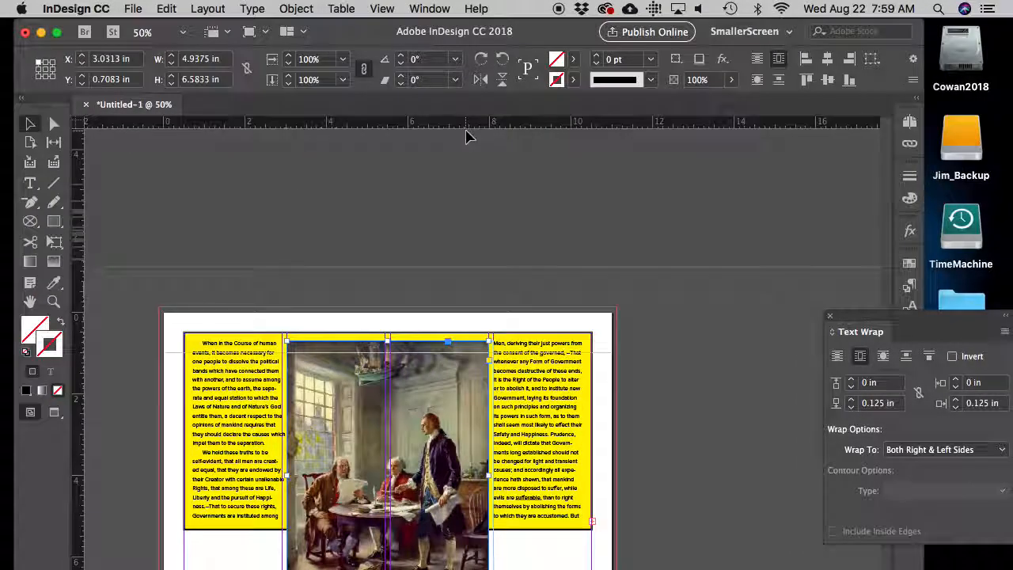
- Crop the photo frame to the second column by setting its width to 2.4 in and height to 5 in
{"action": "left_click", "coordinate": [33, 124]}
{"action": "left_click", "coordinate": [254, 204]}
{"action": "left_click", "coordinate": [355, 360]}
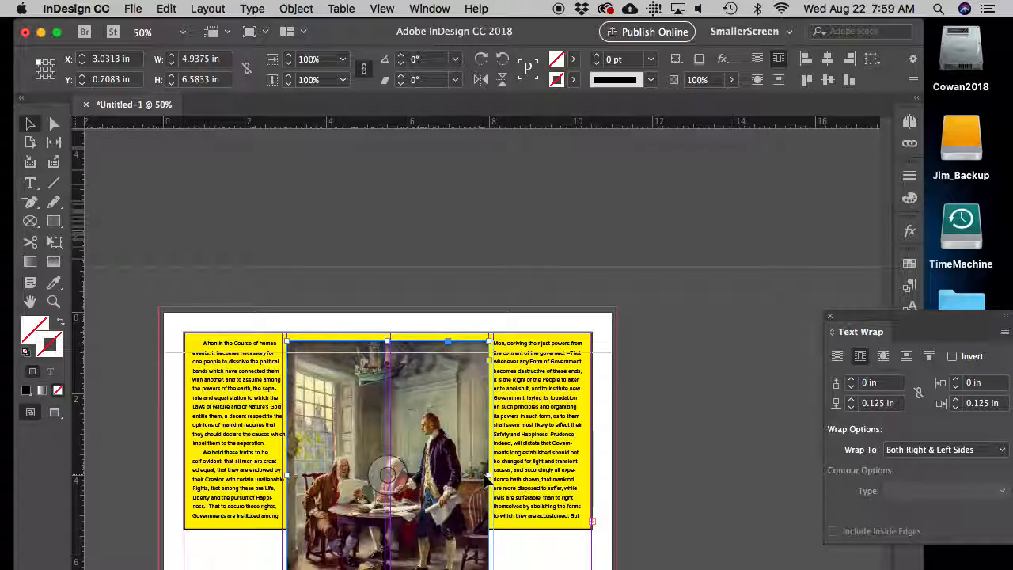
{"action": "left_click_drag", "start_coordinate": [488, 475], "coordinate": [385, 466]}
{"action": "double_click", "coordinate": [200, 59]}
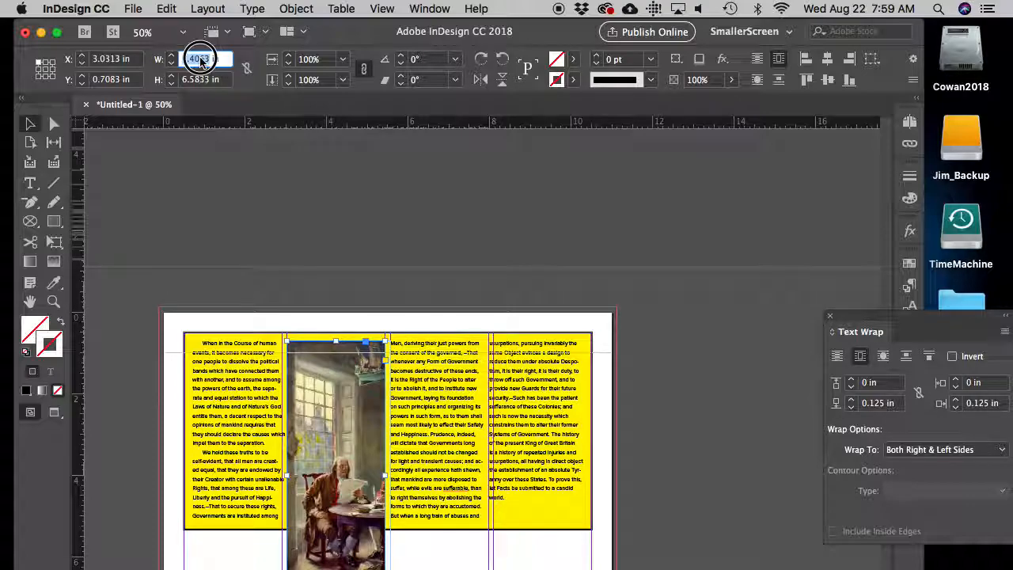
{"action": "type", "text": "2.4"}
{"action": "key", "text": "Tab"}
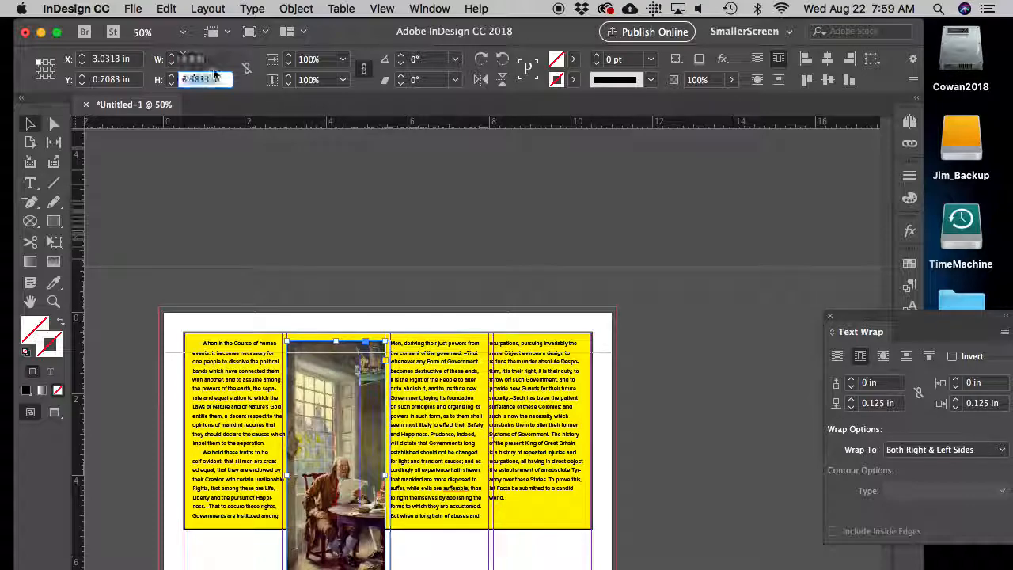
{"action": "key", "text": "Return"}
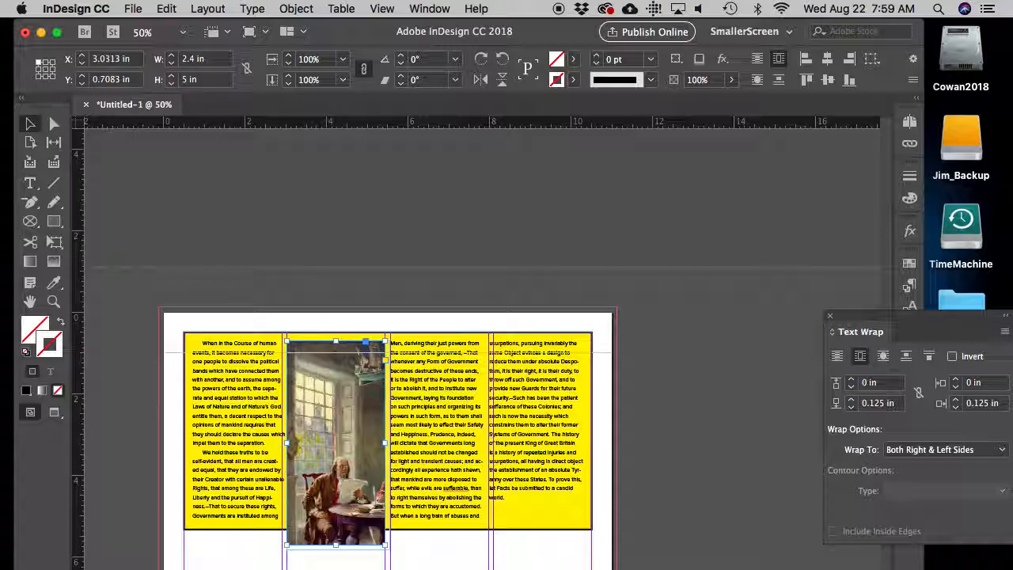
- Fit the image to the photo frame with Fill Frame Proportionally
{"action": "left_click", "coordinate": [443, 308]}
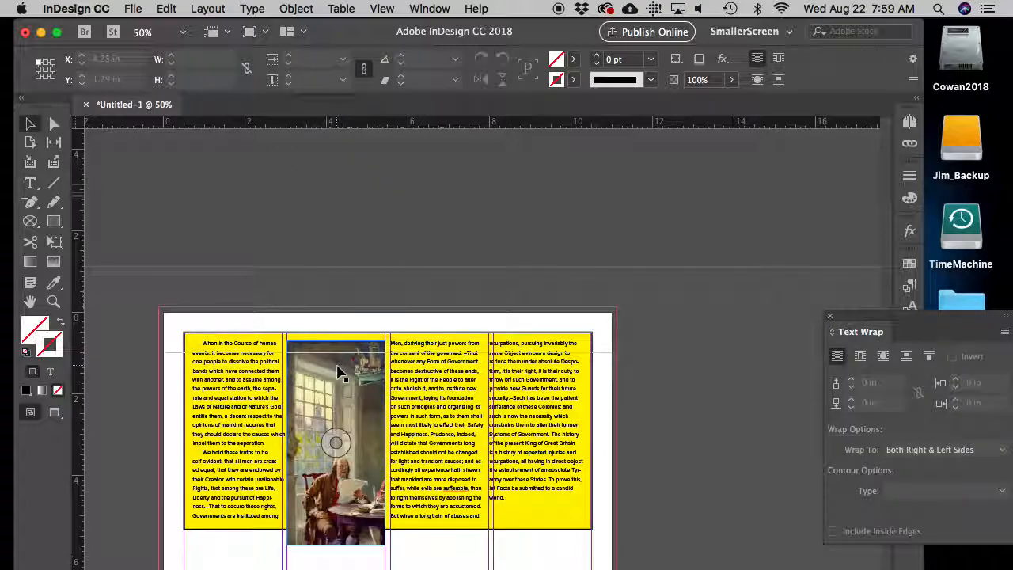
{"action": "left_click", "coordinate": [343, 378]}
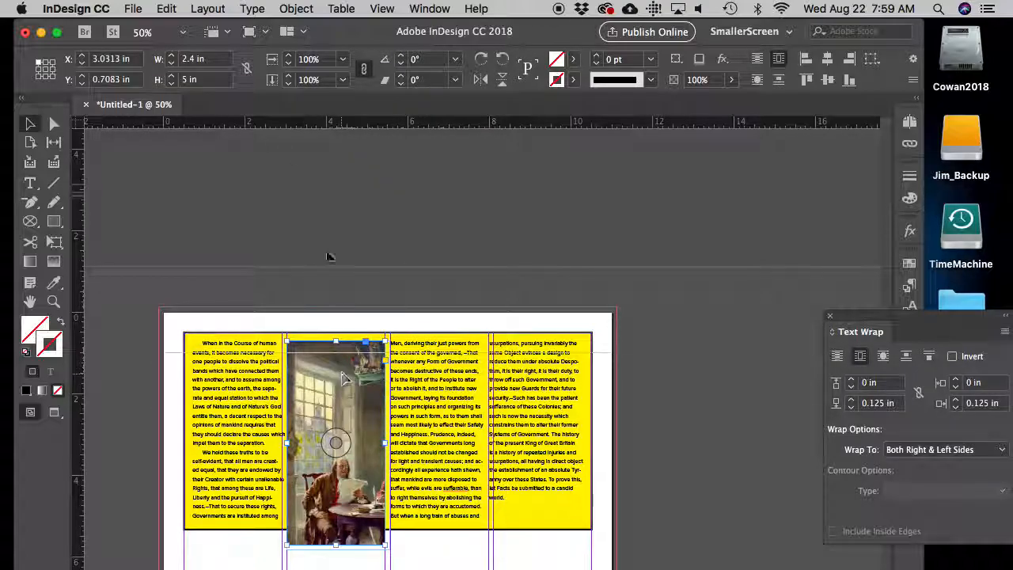
{"action": "left_click", "coordinate": [296, 8]}
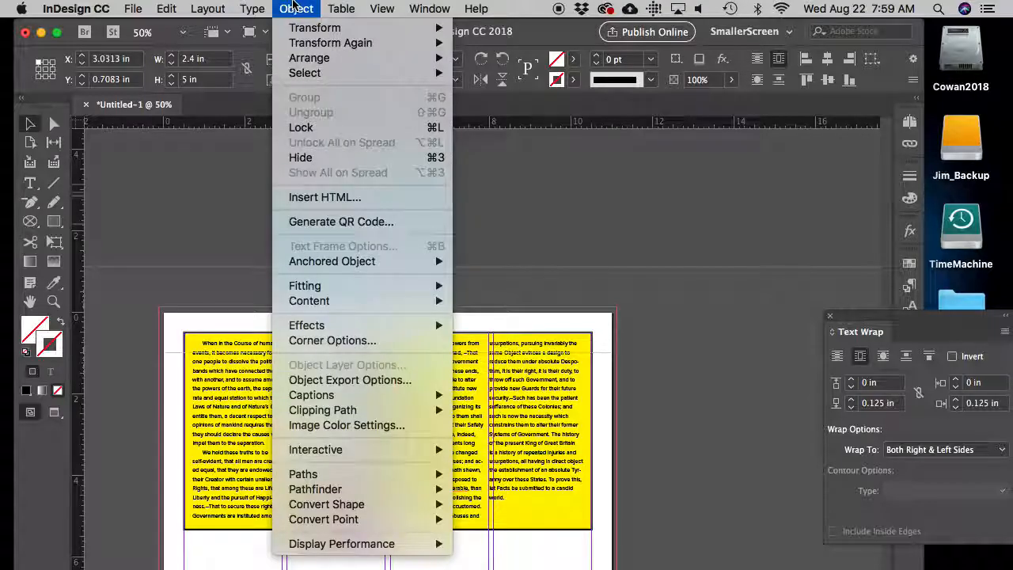
{"action": "mouse_move", "coordinate": [356, 290]}
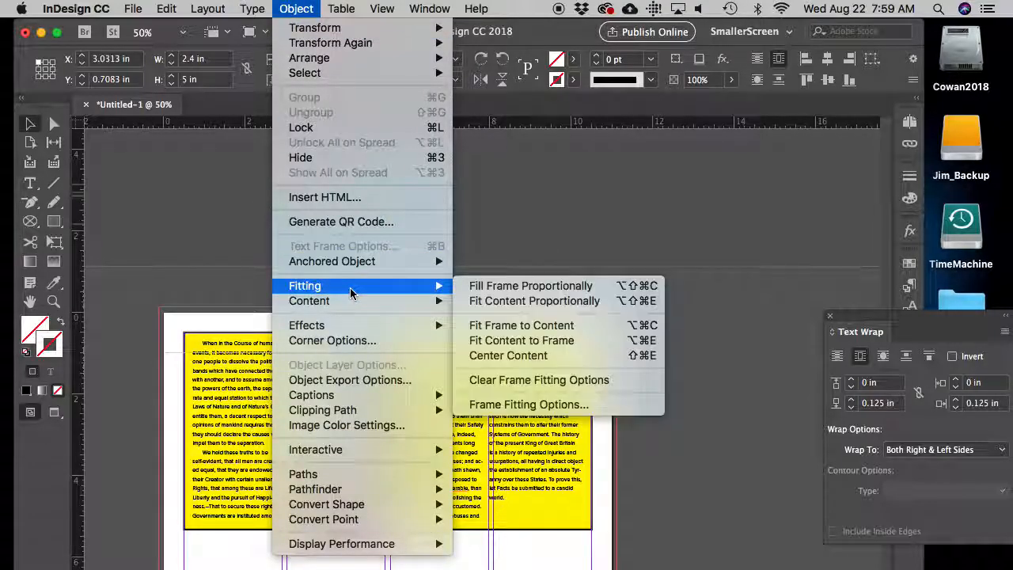
{"action": "left_click", "coordinate": [603, 290]}
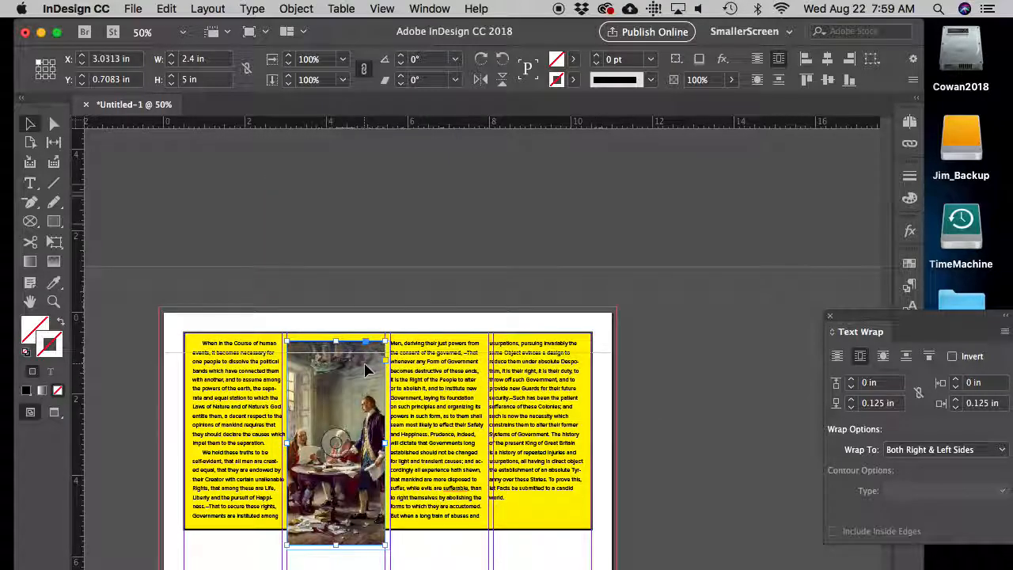
- Select the image inside the photo frame and shift it within the frame to about X −0.27 in, Y −0.08 in
{"action": "left_click", "coordinate": [336, 443]}
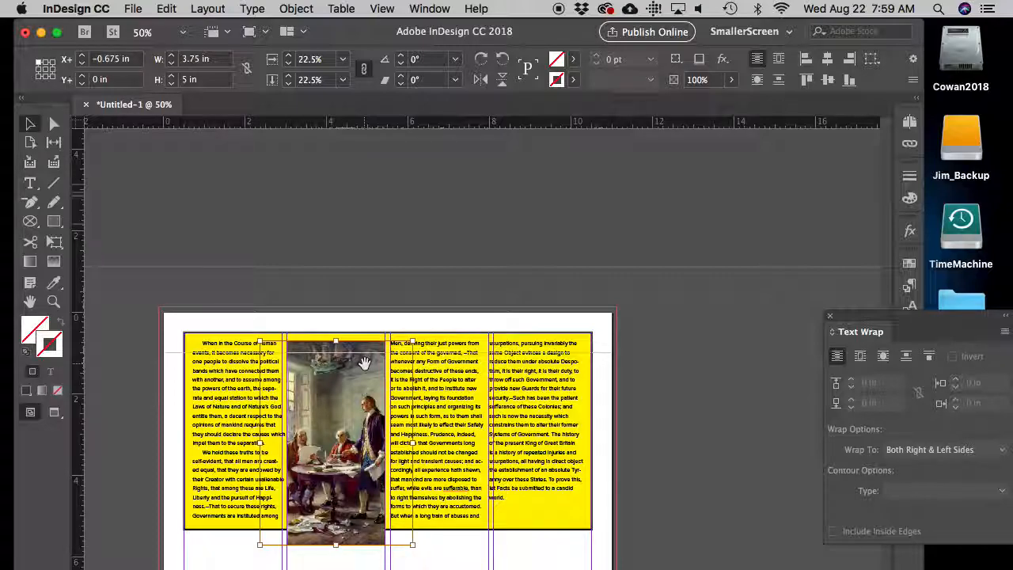
{"action": "left_click", "coordinate": [391, 277]}
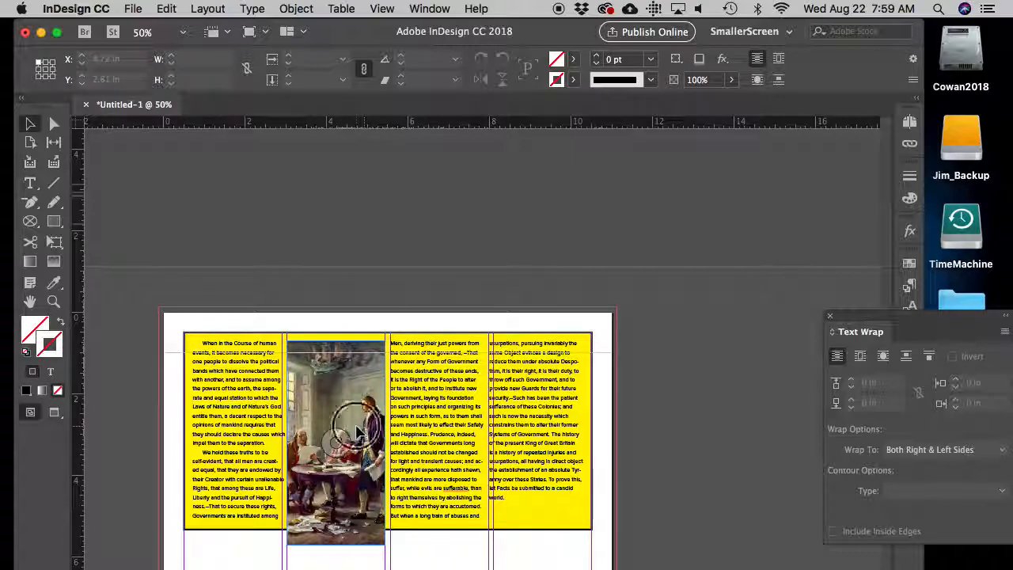
{"action": "left_click", "coordinate": [366, 426]}
{"action": "double_click", "coordinate": [369, 425]}
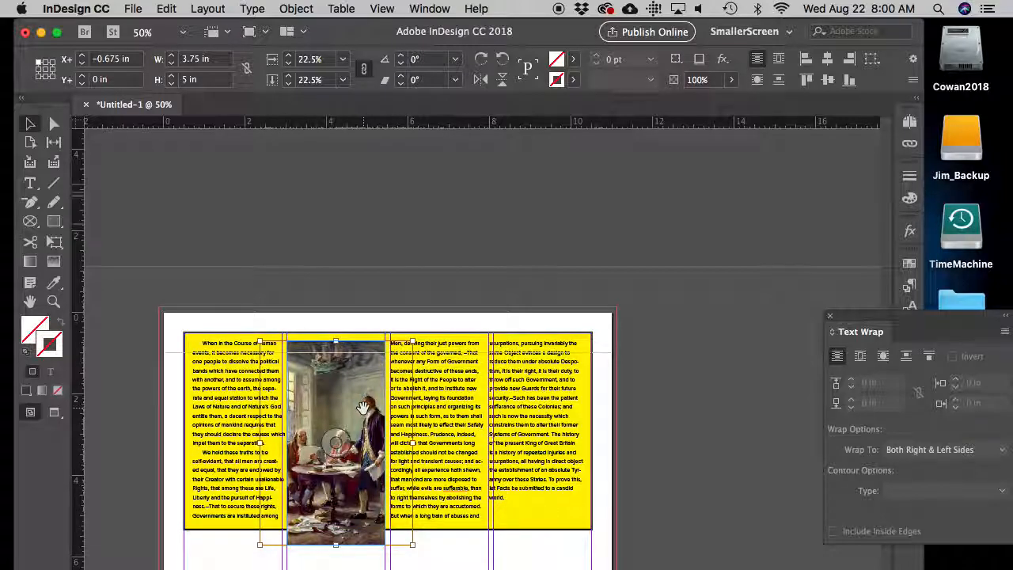
{"action": "left_click_drag", "start_coordinate": [361, 407], "coordinate": [385, 412]}
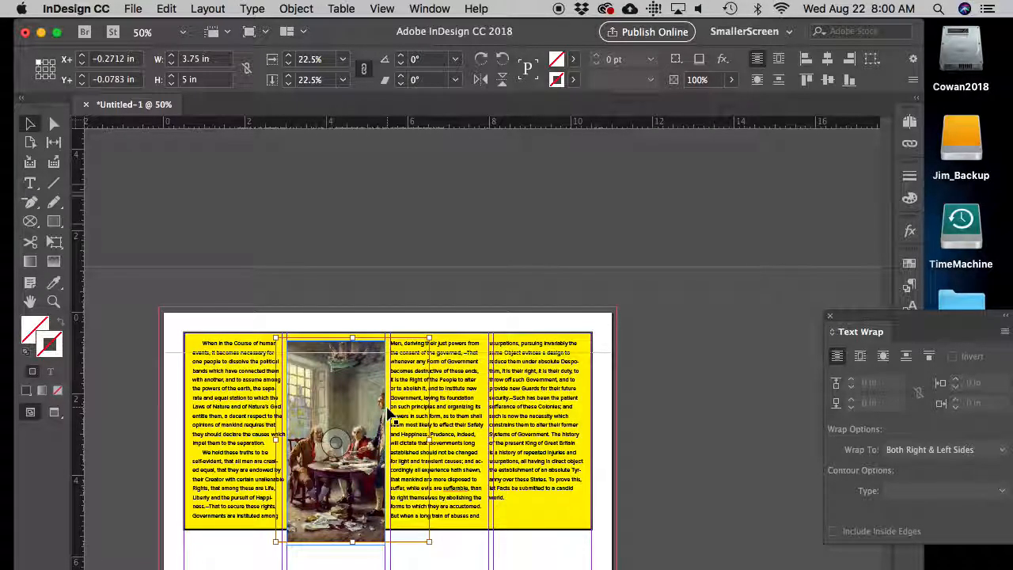
- Scale the image inside its frame to 31% and reposition it to about X −0.93 in, Y −1.5 in, centring the seated figures
{"action": "left_click", "coordinate": [289, 60]}
{"action": "left_click", "coordinate": [289, 60]}
{"action": "left_click", "coordinate": [289, 59]}
{"action": "left_click", "coordinate": [289, 59]}
{"action": "left_click", "coordinate": [289, 60]}
{"action": "left_click", "coordinate": [289, 59]}
{"action": "left_click", "coordinate": [288, 60]}
{"action": "left_click", "coordinate": [289, 60]}
{"action": "left_click", "coordinate": [288, 59]}
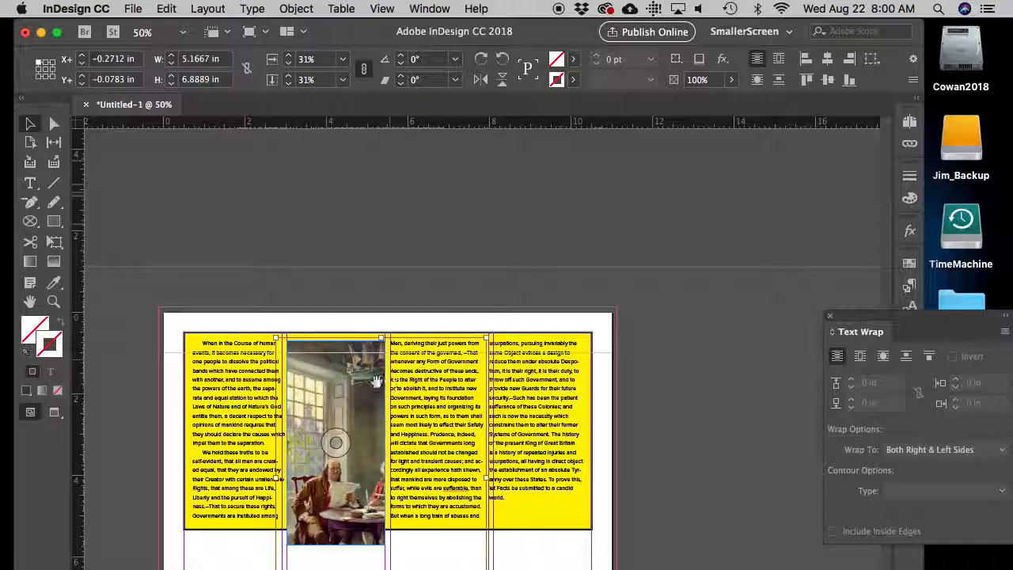
{"action": "mouse_move", "coordinate": [373, 390]}
{"action": "left_mouse_down"}
{"action": "mouse_move", "coordinate": [370, 373]}
{"action": "mouse_move", "coordinate": [358, 384]}
{"action": "left_mouse_up"}
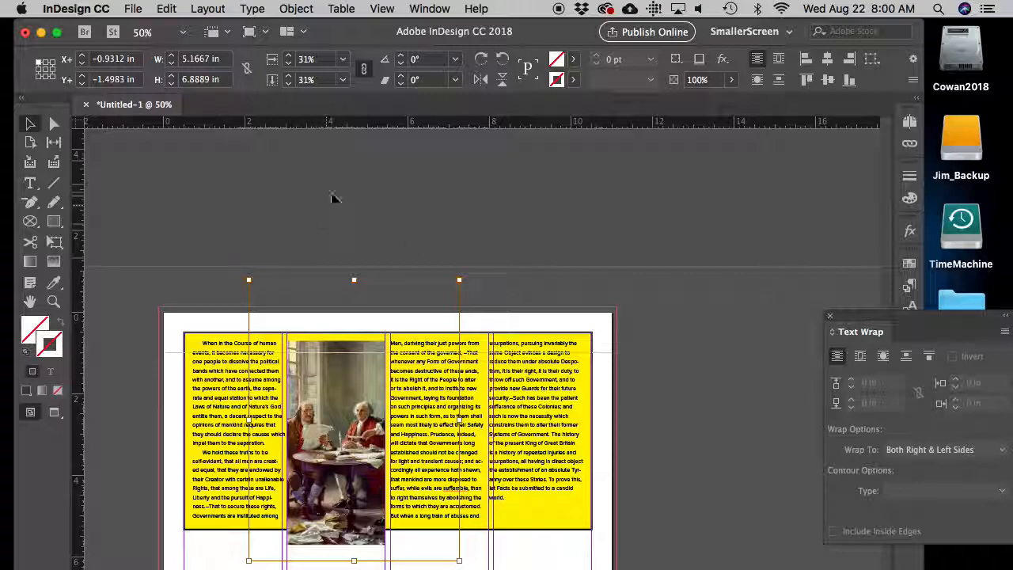
- Fit the image to its frame with Fit Content Proportionally
{"action": "left_click", "coordinate": [296, 8]}
{"action": "mouse_move", "coordinate": [352, 290]}
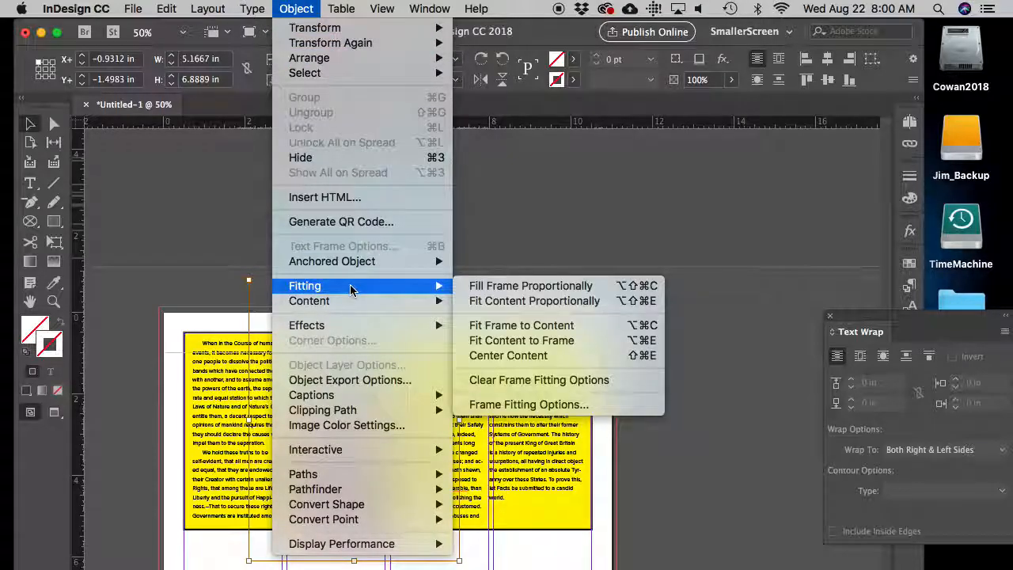
{"action": "left_click", "coordinate": [535, 303]}
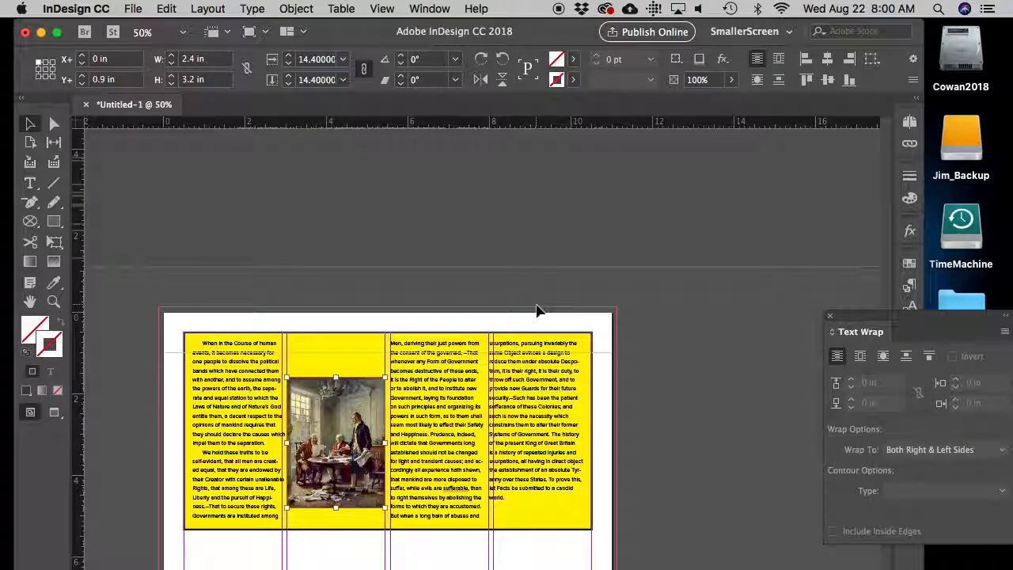
- Trim the photo frame's empty space above and below the image to about 3.2 in high, and move it to the second column's top
{"action": "left_click", "coordinate": [352, 404]}
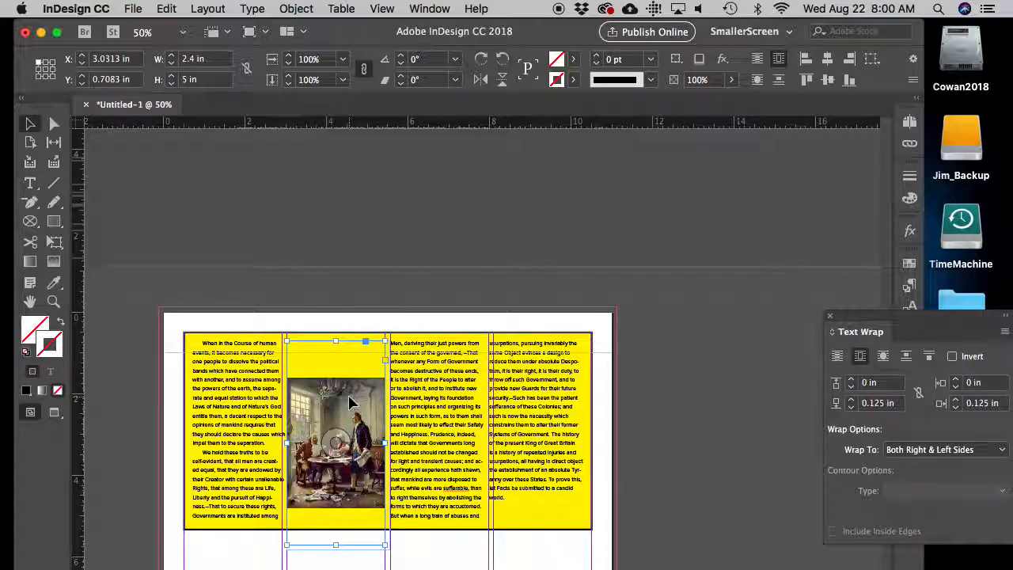
{"action": "left_click_drag", "start_coordinate": [336, 340], "coordinate": [336, 378]}
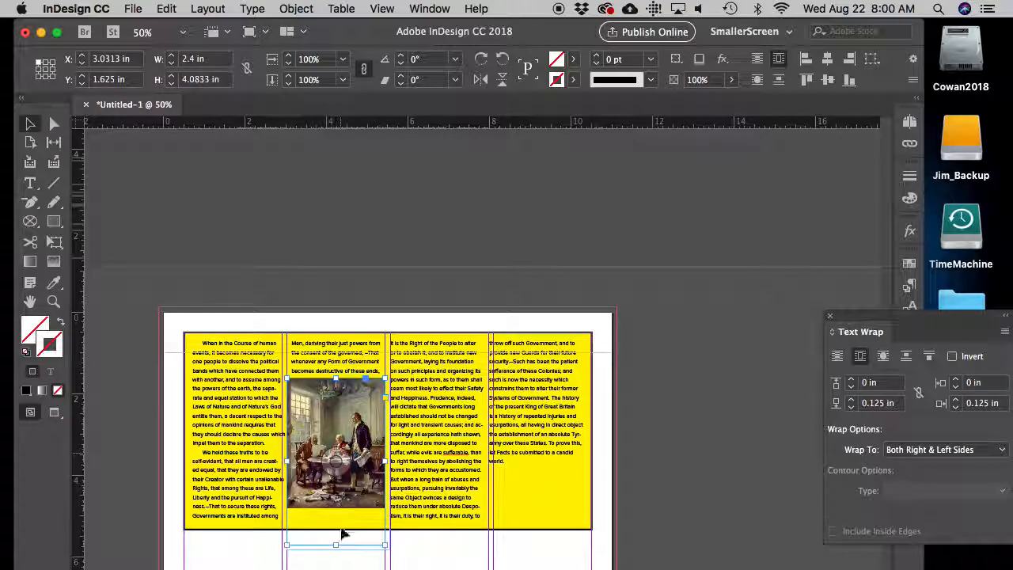
{"action": "left_click_drag", "start_coordinate": [336, 545], "coordinate": [337, 510]}
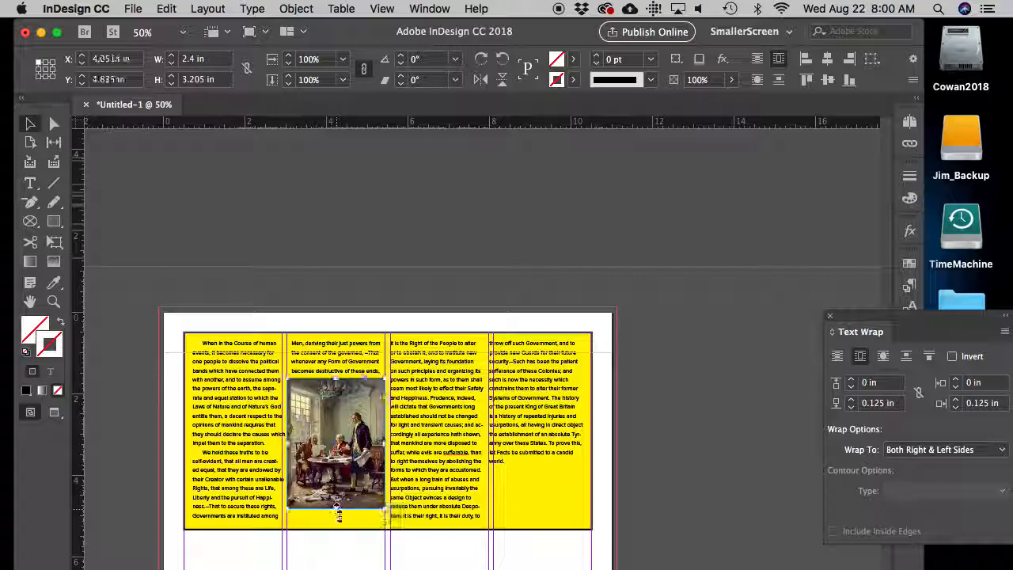
{"action": "left_click_drag", "start_coordinate": [342, 400], "coordinate": [353, 381]}
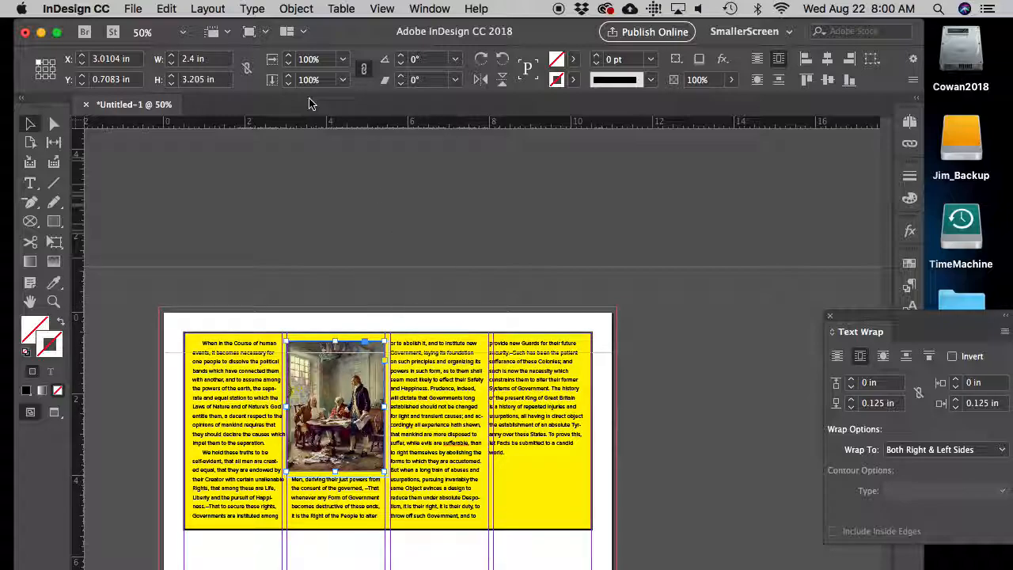
{"action": "left_click", "coordinate": [295, 8]}
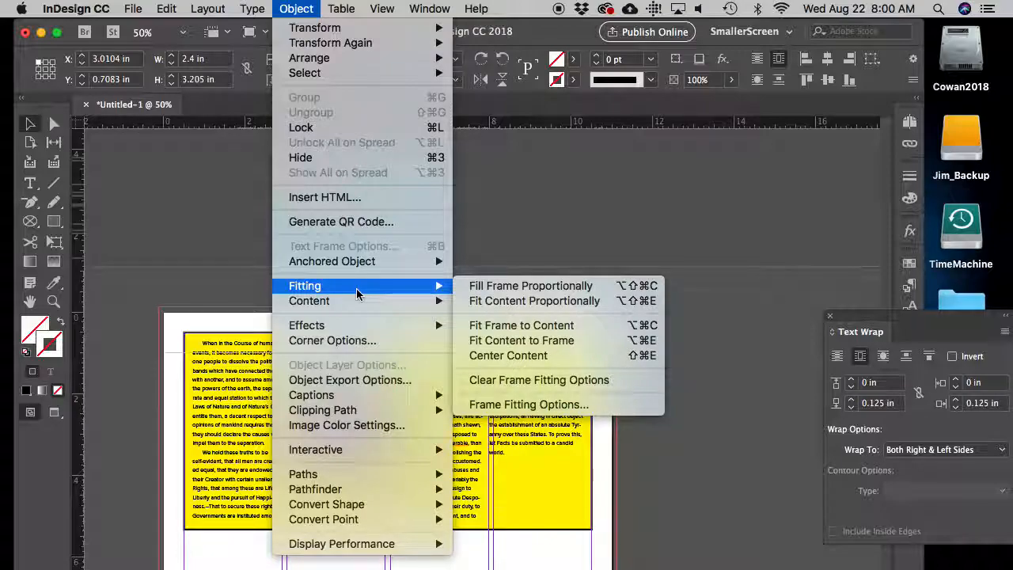
{"action": "left_click", "coordinate": [193, 271]}
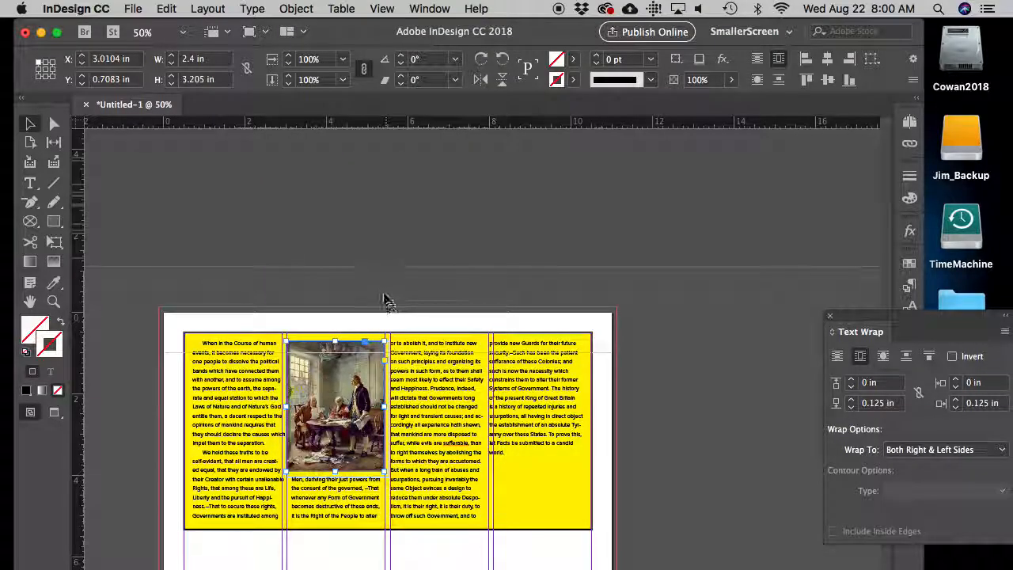
{"action": "double_click", "coordinate": [349, 367]}
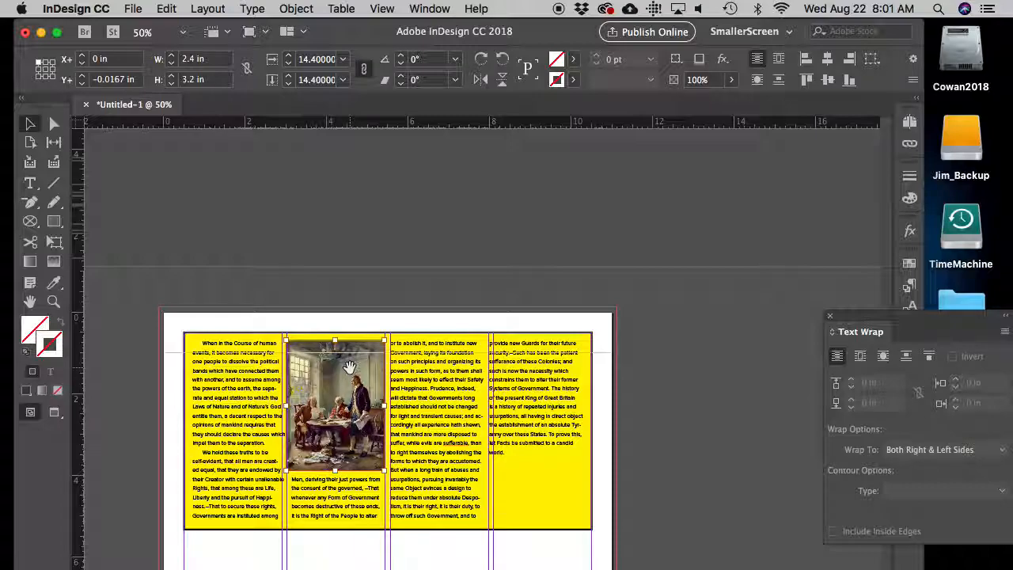
{"action": "left_click", "coordinate": [367, 281]}
- Set the yellow text frame to two columns
{"action": "left_click", "coordinate": [459, 361]}
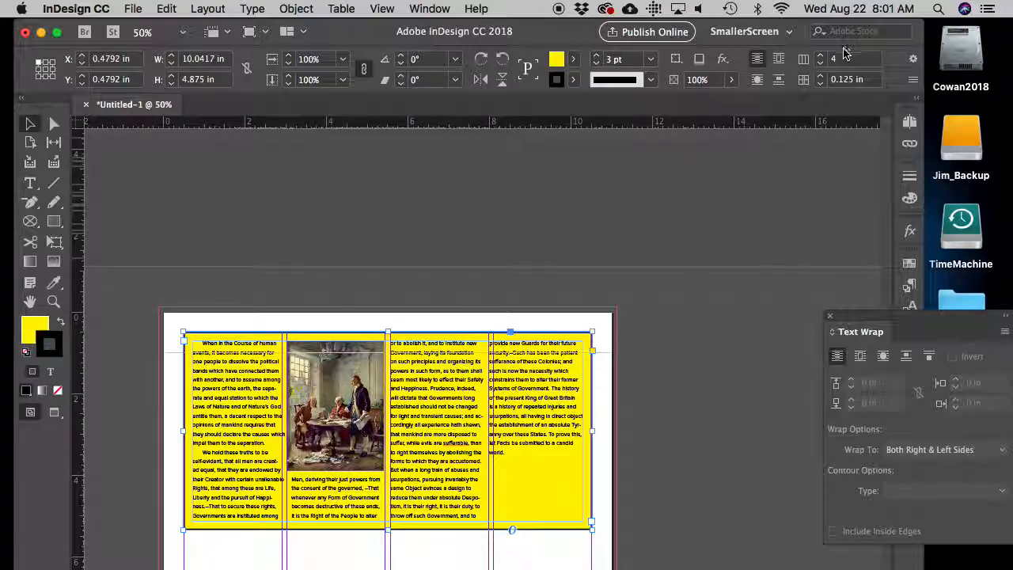
{"action": "left_click", "coordinate": [820, 64]}
{"action": "left_click", "coordinate": [820, 64]}
{"action": "left_click", "coordinate": [518, 285]}
- Set the photo's bottom text wrap offset to 0 in and raise its left offset by one increment
{"action": "left_click", "coordinate": [388, 388]}
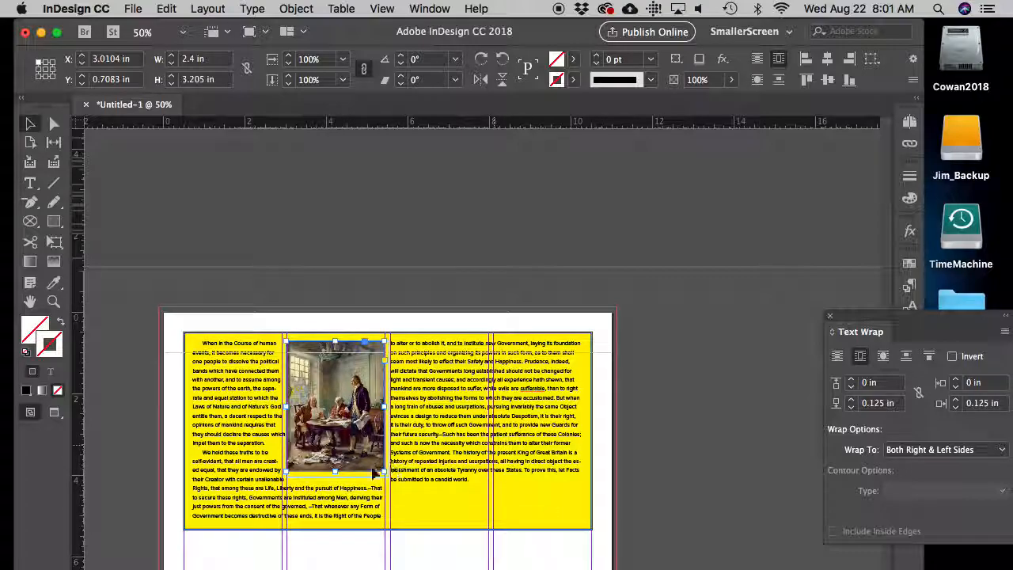
{"action": "left_click", "coordinate": [851, 407]}
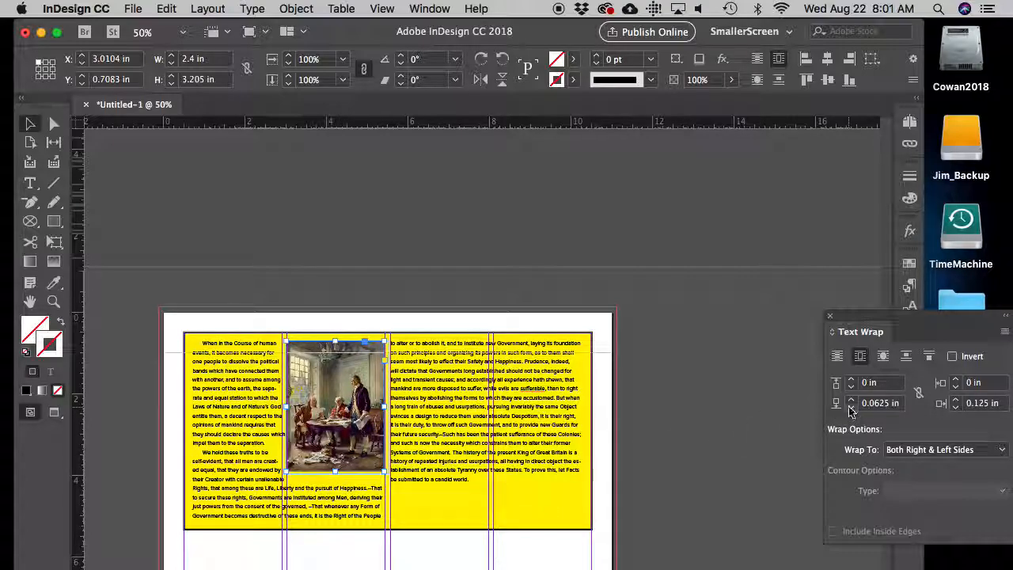
{"action": "left_click", "coordinate": [850, 407]}
{"action": "left_click", "coordinate": [680, 328]}
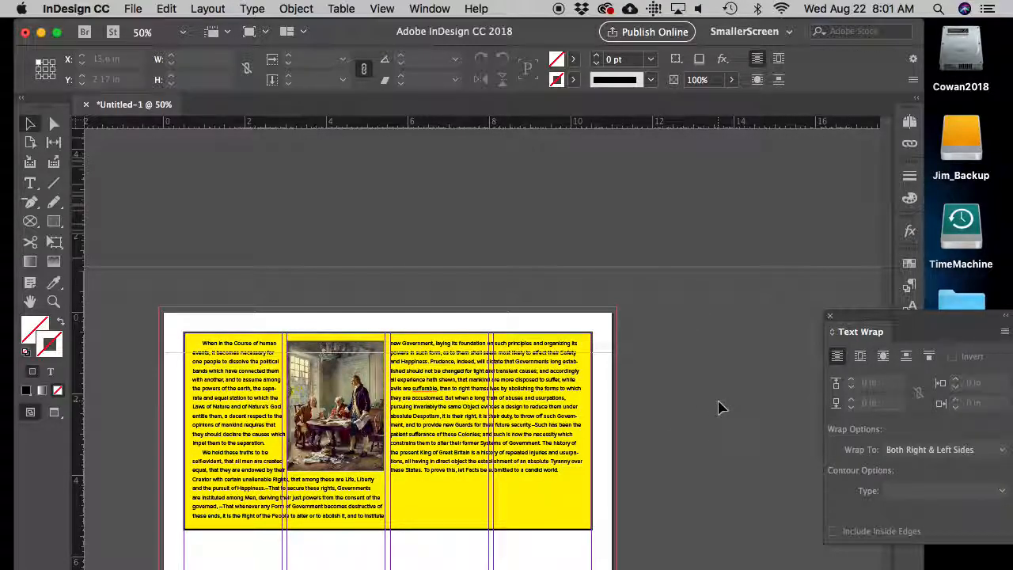
{"action": "left_click", "coordinate": [336, 403]}
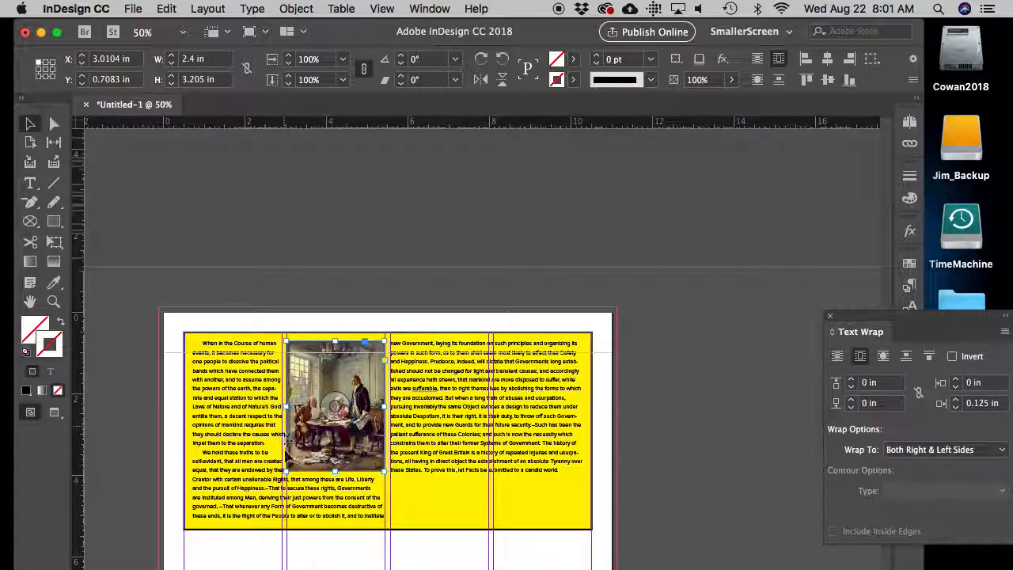
{"action": "left_click", "coordinate": [956, 380]}
{"action": "left_click", "coordinate": [640, 468]}
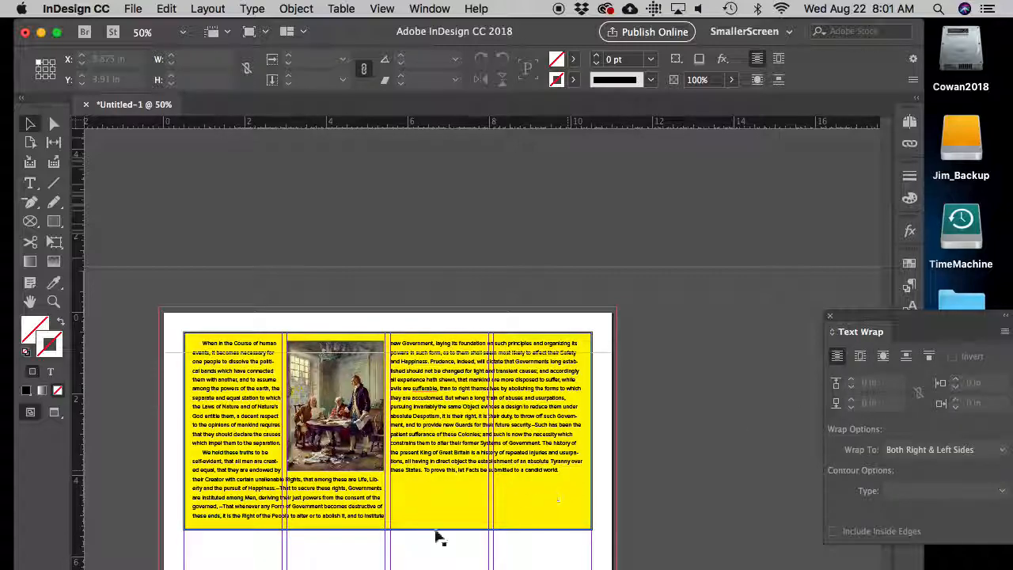
- Shorten the text frame from its lower edge to about 4.45 in high
{"action": "left_click", "coordinate": [385, 528]}
{"action": "left_click_drag", "start_coordinate": [387, 528], "coordinate": [388, 512]}
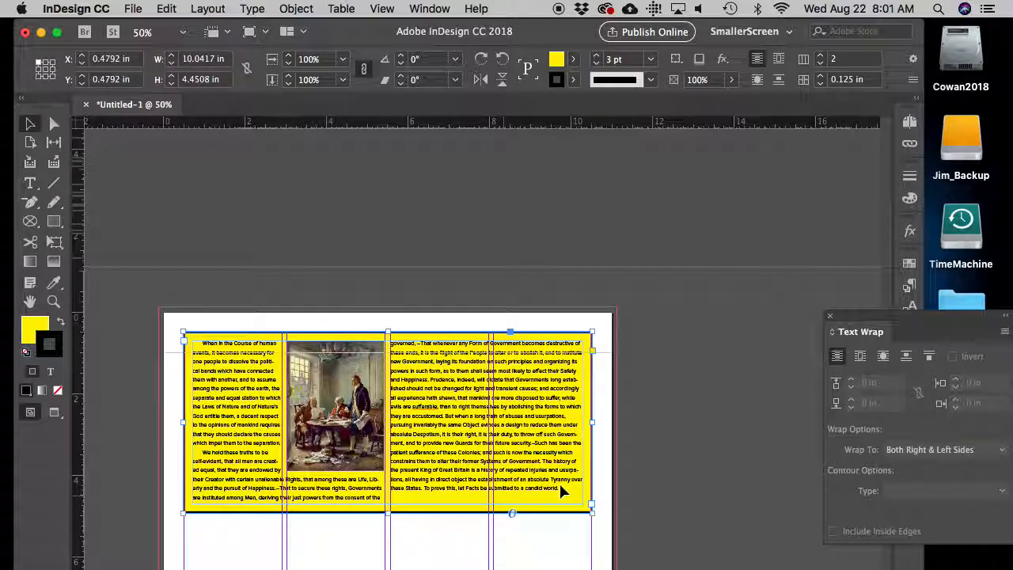
{"action": "left_click", "coordinate": [655, 471]}
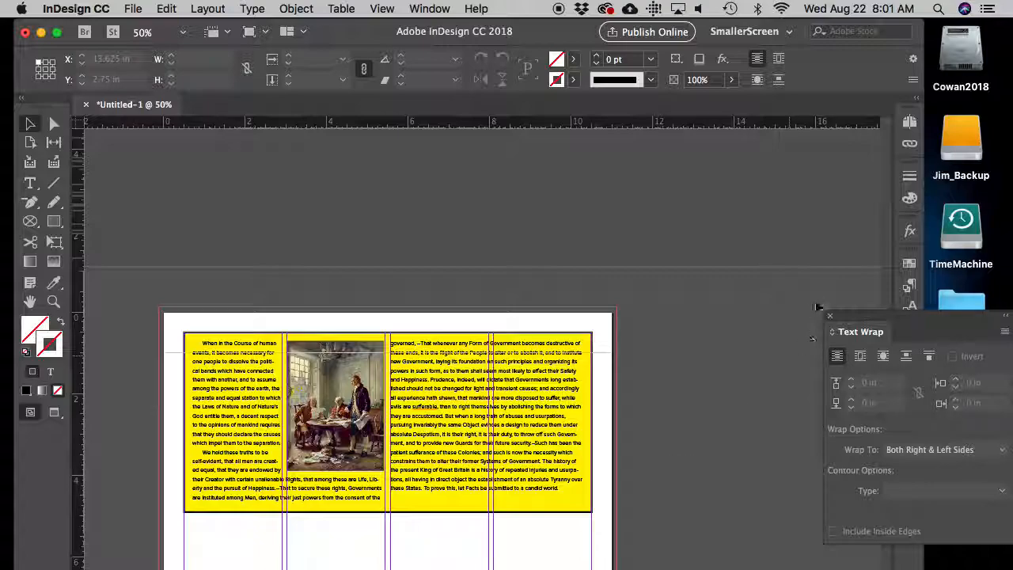
- Put the Text Wrap panel back in the dock and float the Swatches panel beside the page
{"action": "left_click_drag", "start_coordinate": [849, 332], "coordinate": [909, 405]}
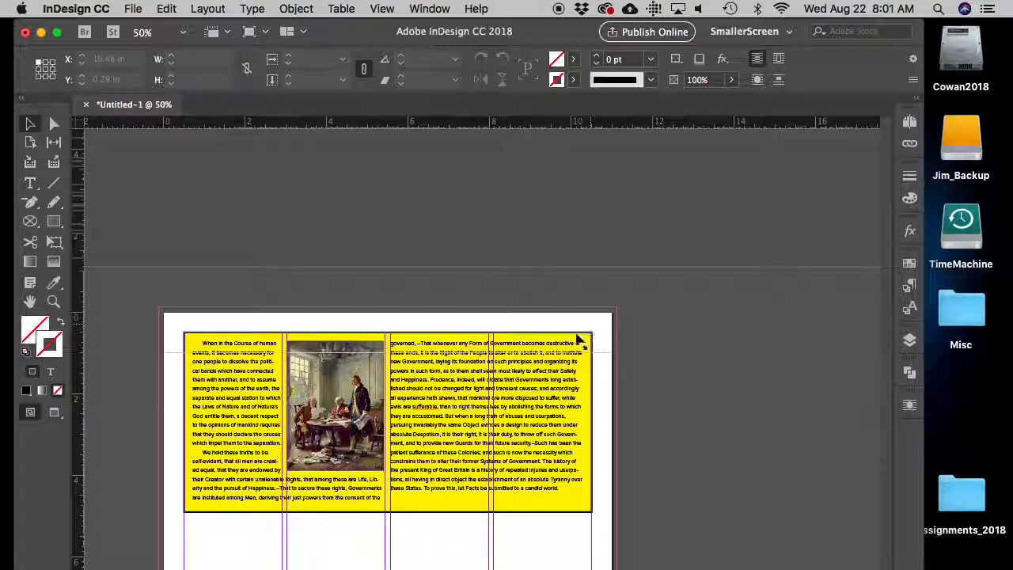
{"action": "left_click", "coordinate": [689, 338]}
{"action": "left_click", "coordinate": [910, 264]}
{"action": "left_click_drag", "start_coordinate": [741, 253], "coordinate": [673, 176]}
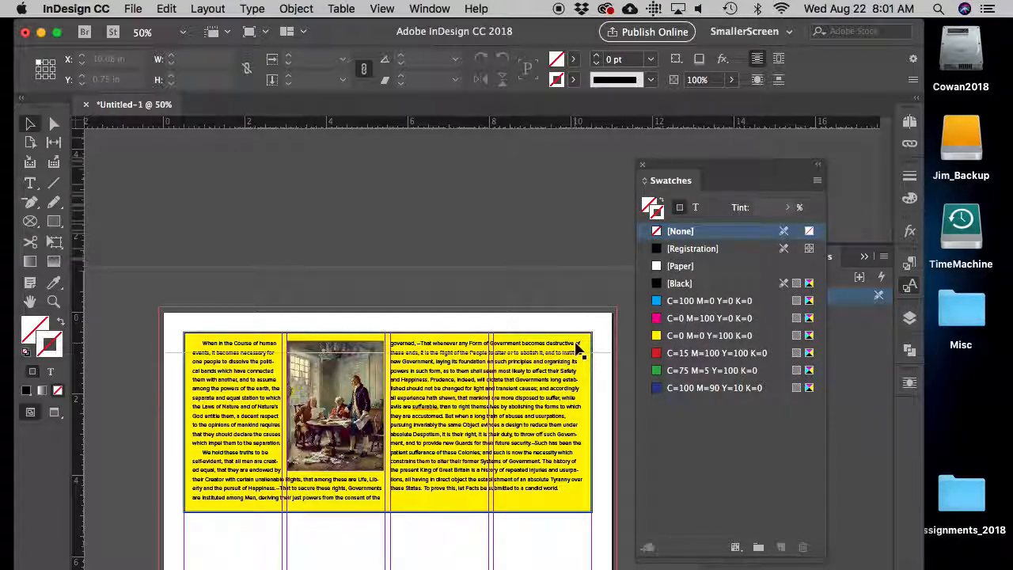
- Set the text frame's stroke colour to the cyan swatch C=100 M=0 Y=0 K=0
{"action": "left_click", "coordinate": [579, 346]}
{"action": "left_click", "coordinate": [30, 124]}
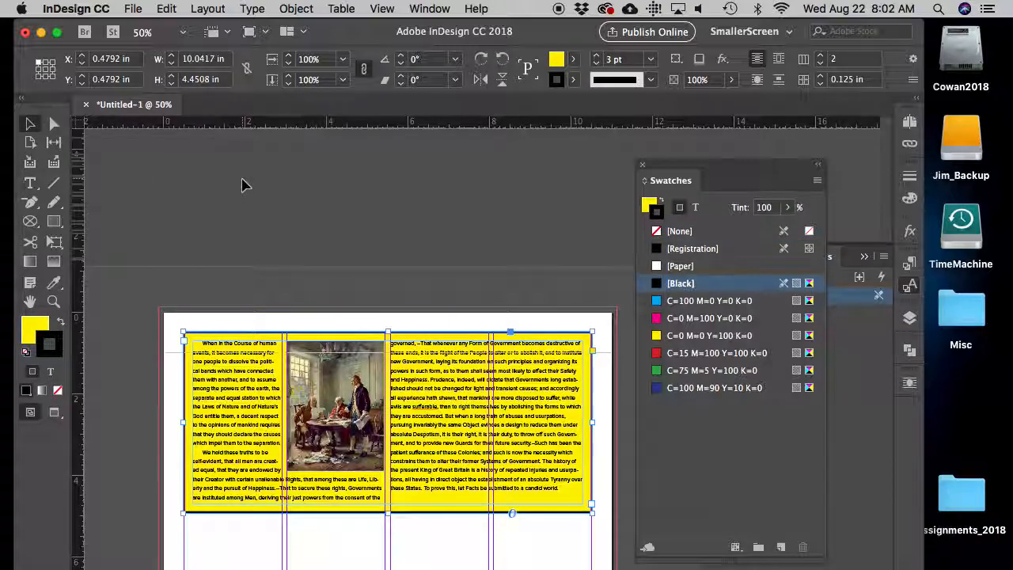
{"action": "left_click", "coordinate": [648, 207]}
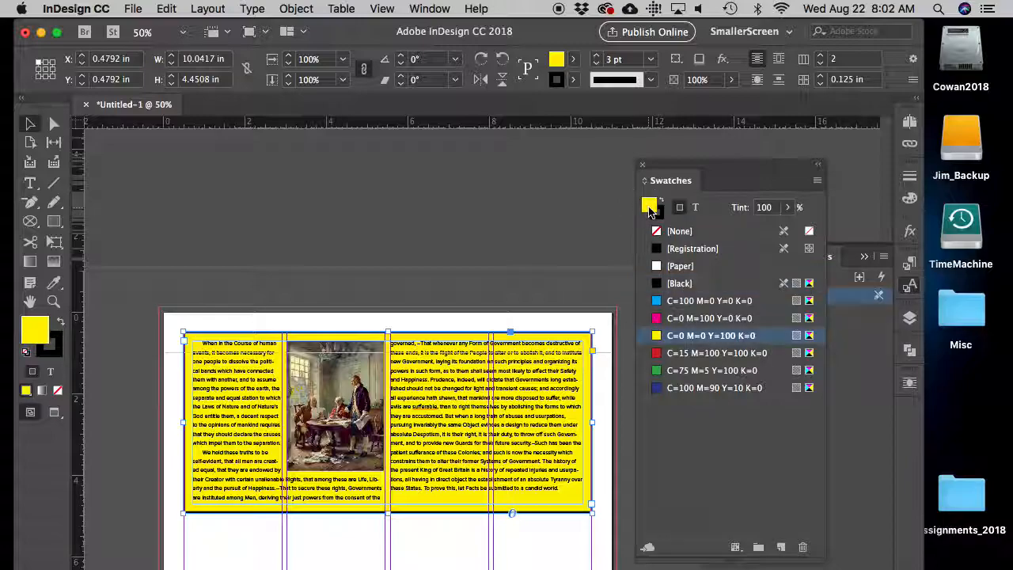
{"action": "left_click", "coordinate": [659, 221]}
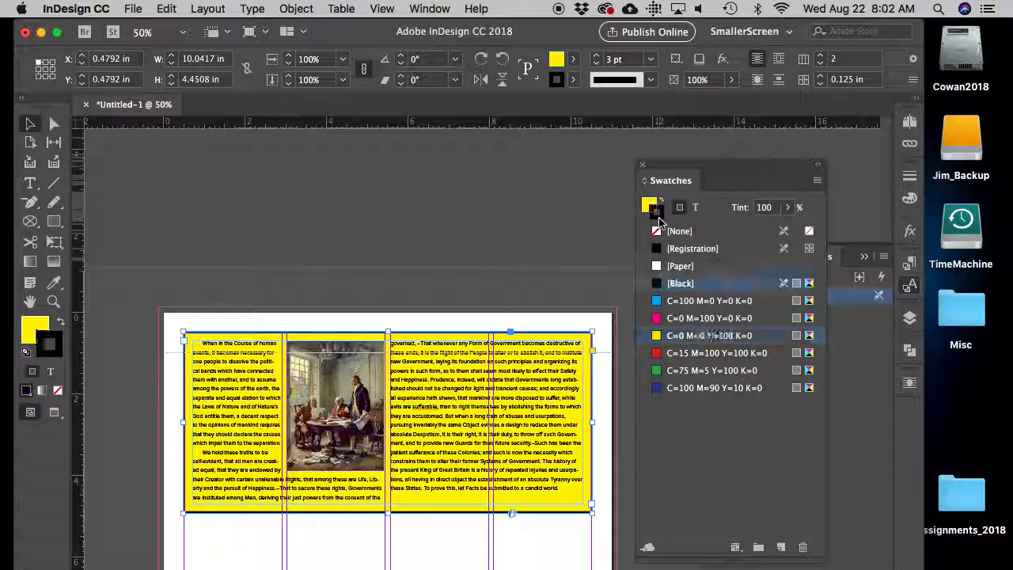
{"action": "left_click", "coordinate": [675, 302]}
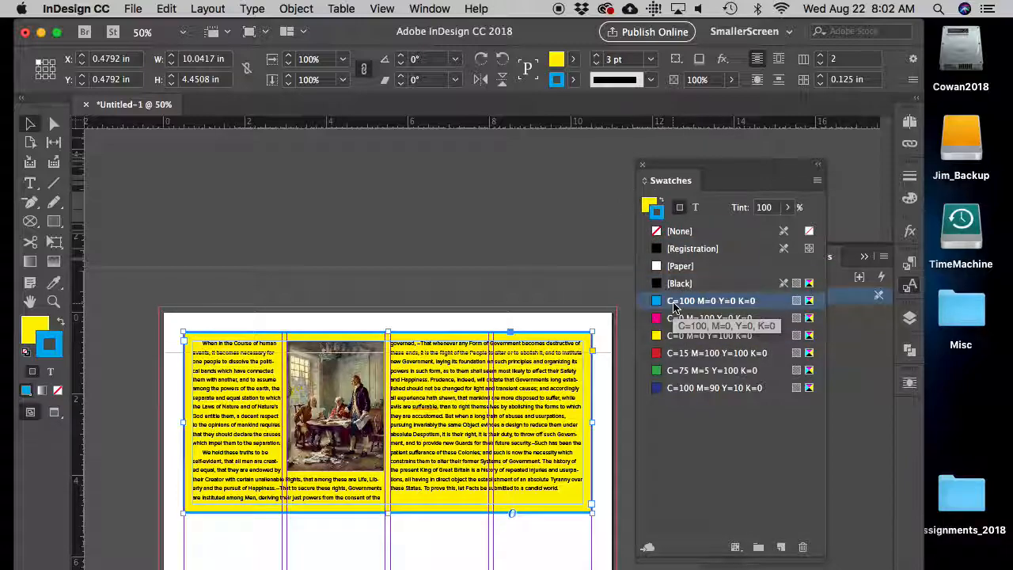
- Set the tint of the text frame's yellow fill to 25%
{"action": "left_click", "coordinate": [650, 205]}
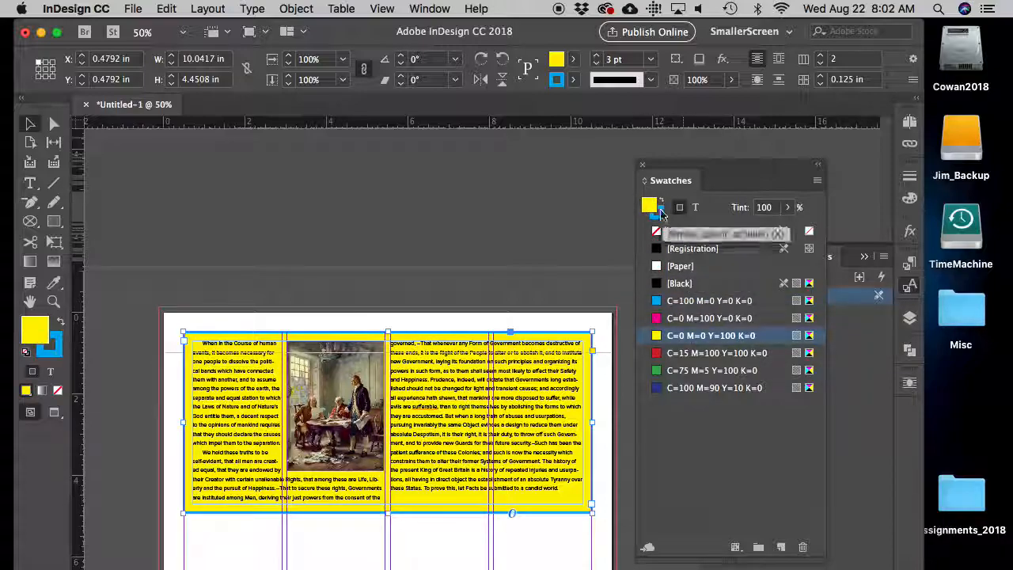
{"action": "left_click", "coordinate": [733, 205]}
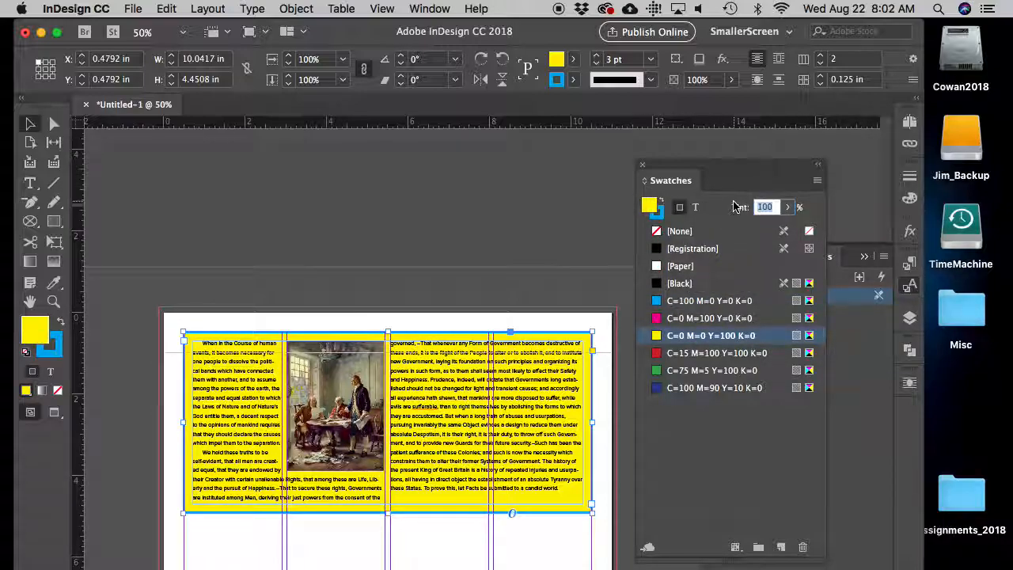
{"action": "type", "text": "25"}
{"action": "key", "text": "Return"}
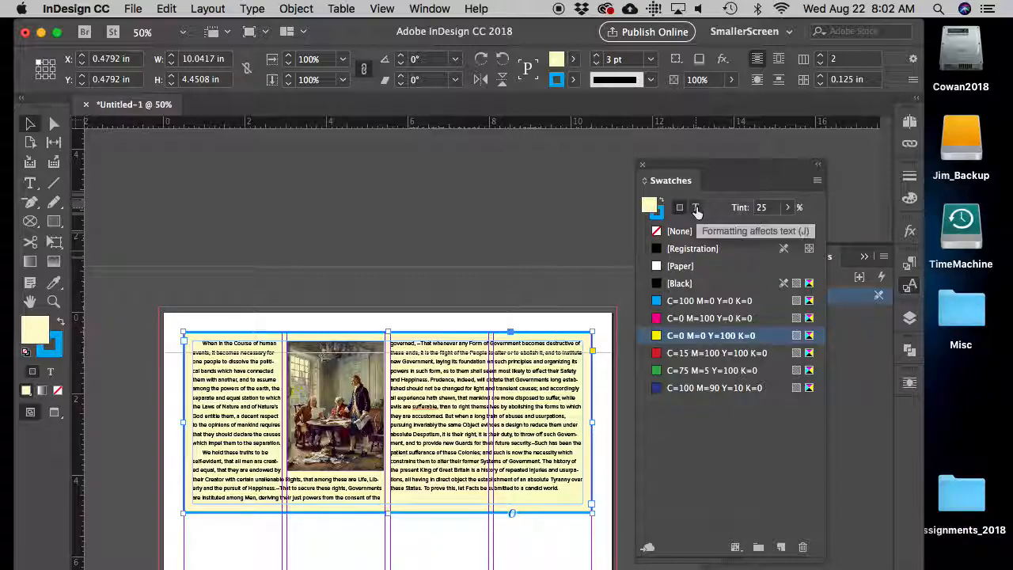
- Try magenta on the frame's text, and recolour the text with the red swatch C=15 M=100 Y=100 K=0
{"action": "left_click", "coordinate": [696, 209]}
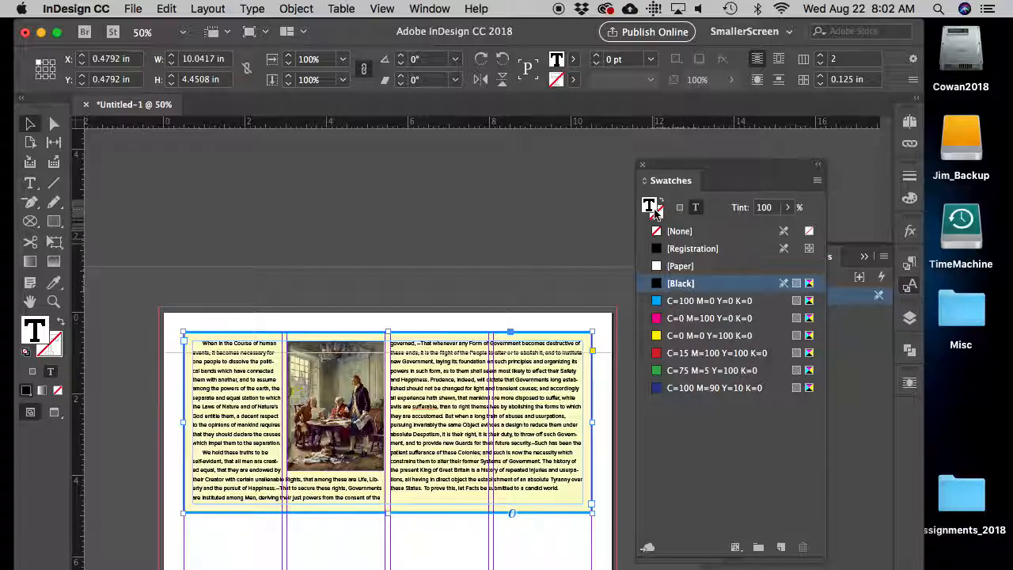
{"action": "left_click", "coordinate": [676, 319]}
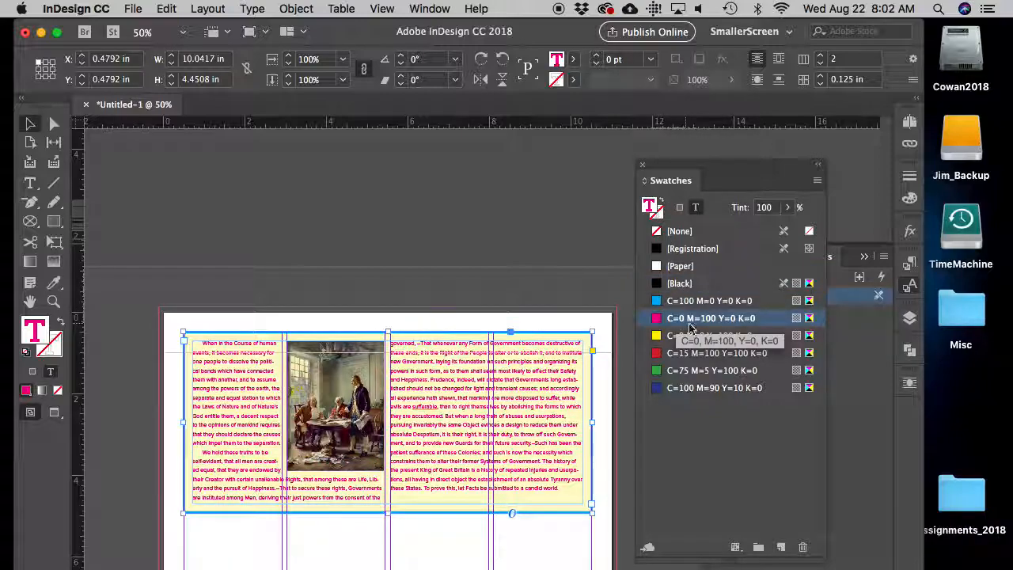
{"action": "left_click", "coordinate": [679, 354]}
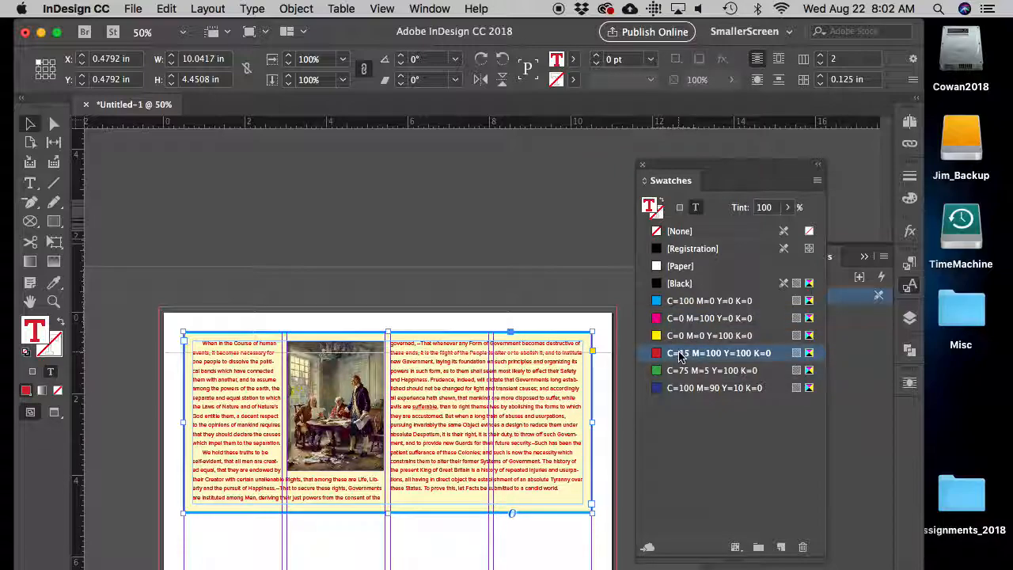
- Try [Paper] and [Black] as the stroke colour of the frame's text, and return the text stroke to [None]
{"action": "left_click", "coordinate": [678, 231]}
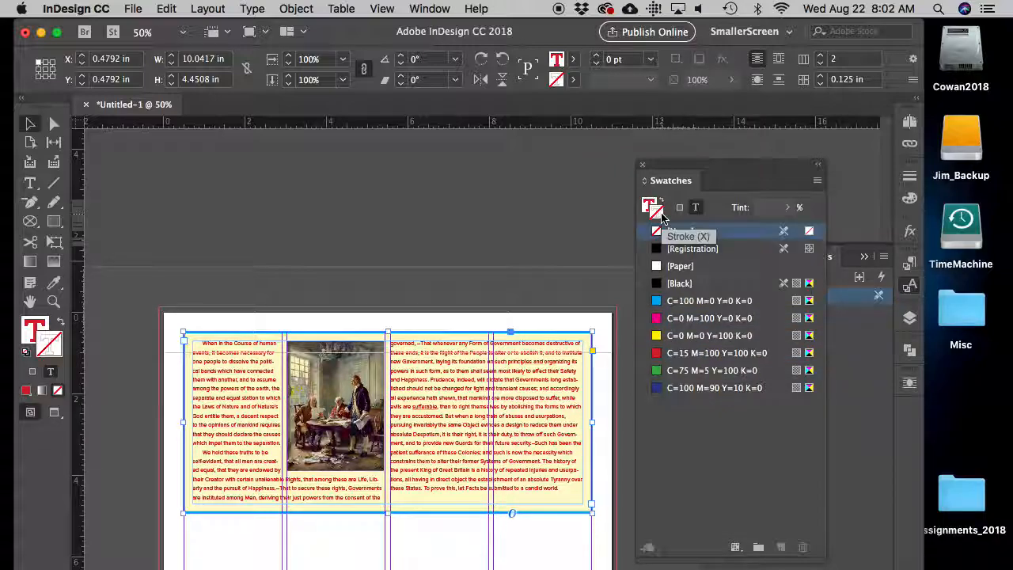
{"action": "left_click", "coordinate": [676, 266]}
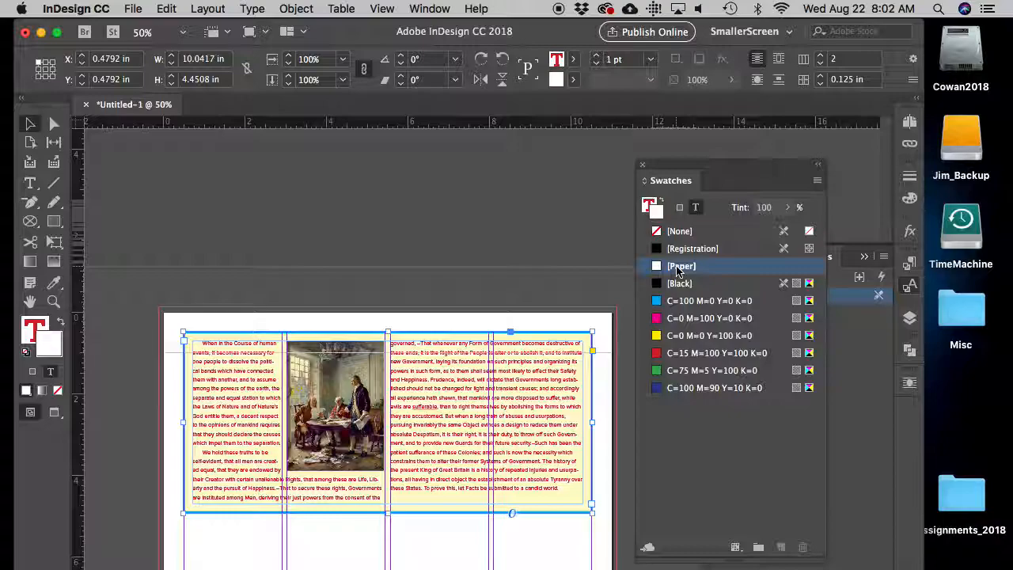
{"action": "left_click", "coordinate": [678, 283]}
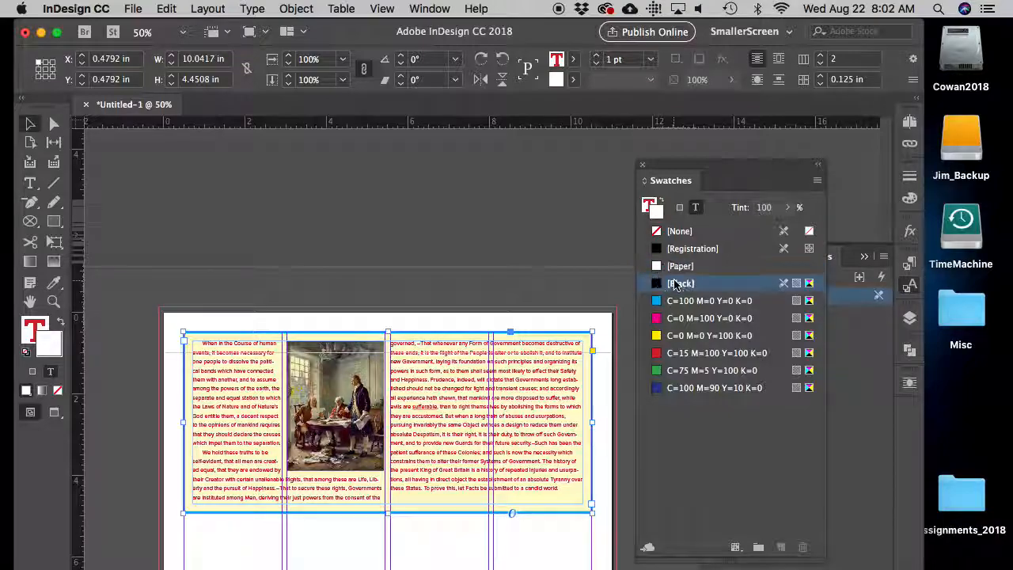
{"action": "left_click", "coordinate": [678, 231]}
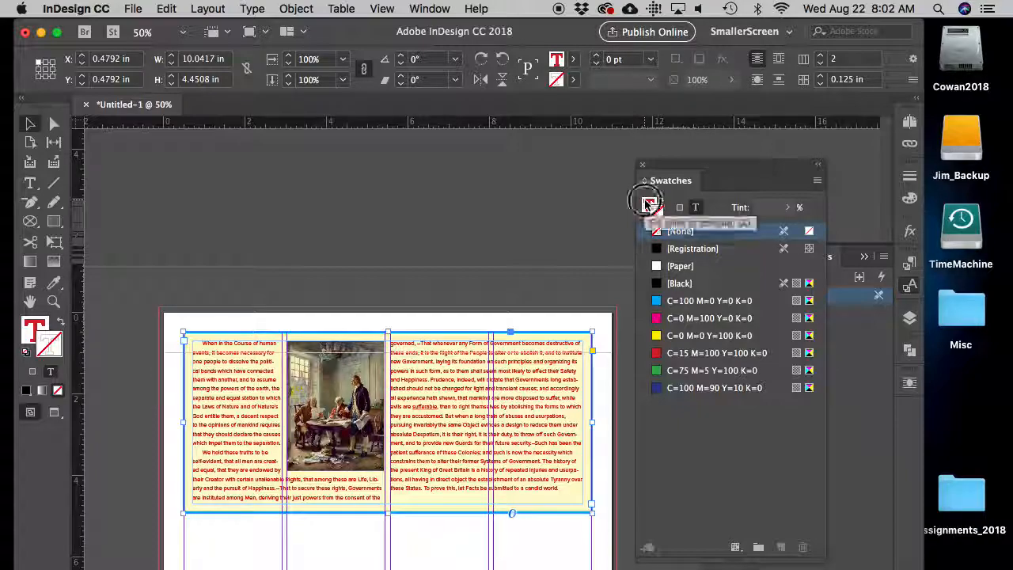
- Recolour the frame's text with the [Black] swatch, switch colouring back to the container, and deselect the frame
{"action": "left_click", "coordinate": [647, 203]}
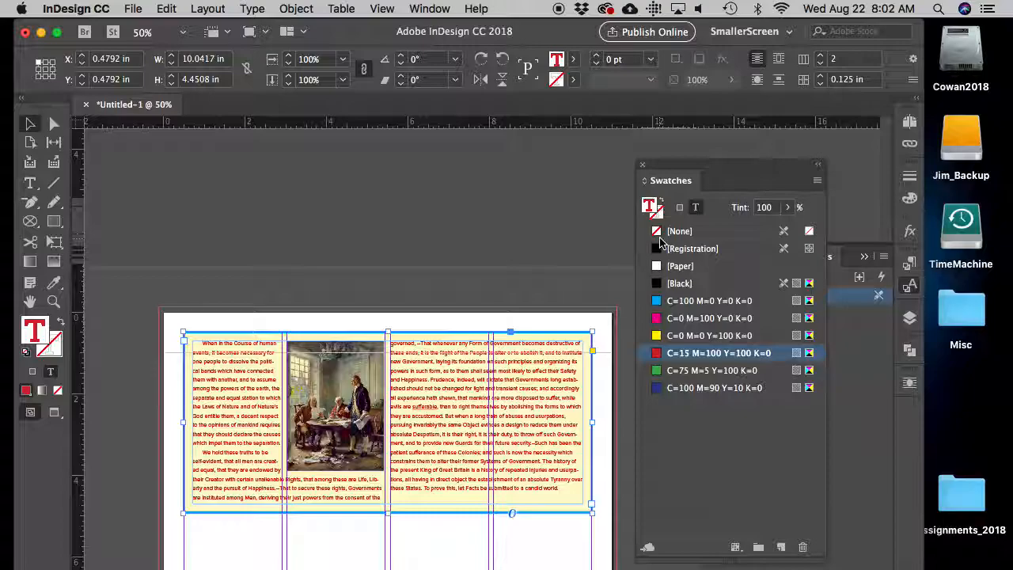
{"action": "left_click", "coordinate": [679, 283]}
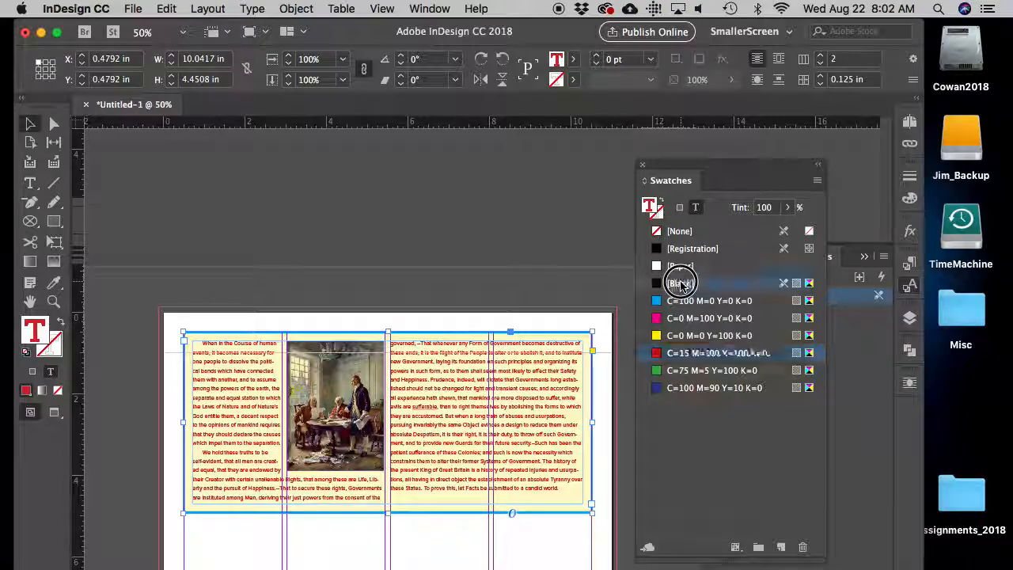
{"action": "left_click", "coordinate": [679, 209]}
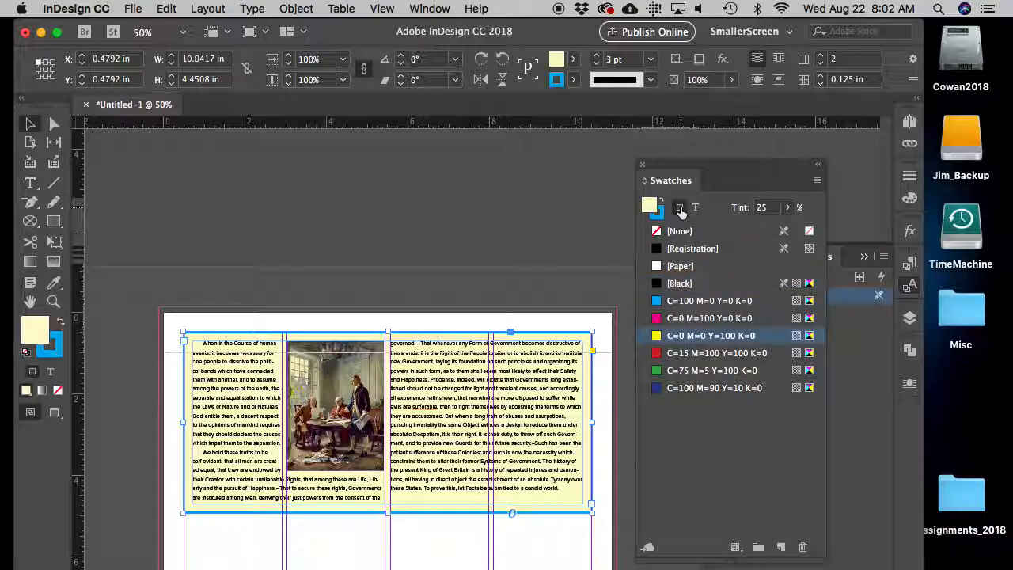
{"action": "left_click", "coordinate": [599, 287]}
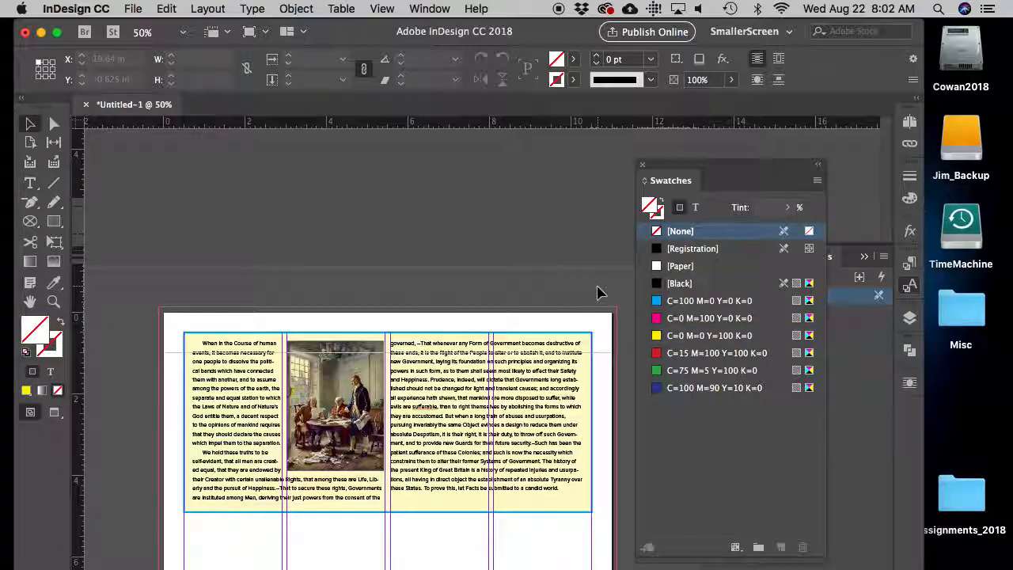
- Start a new colour swatch and set its colour mode to PANTONE+ Solid Coated
{"action": "left_click", "coordinate": [817, 180]}
{"action": "left_click", "coordinate": [846, 195]}
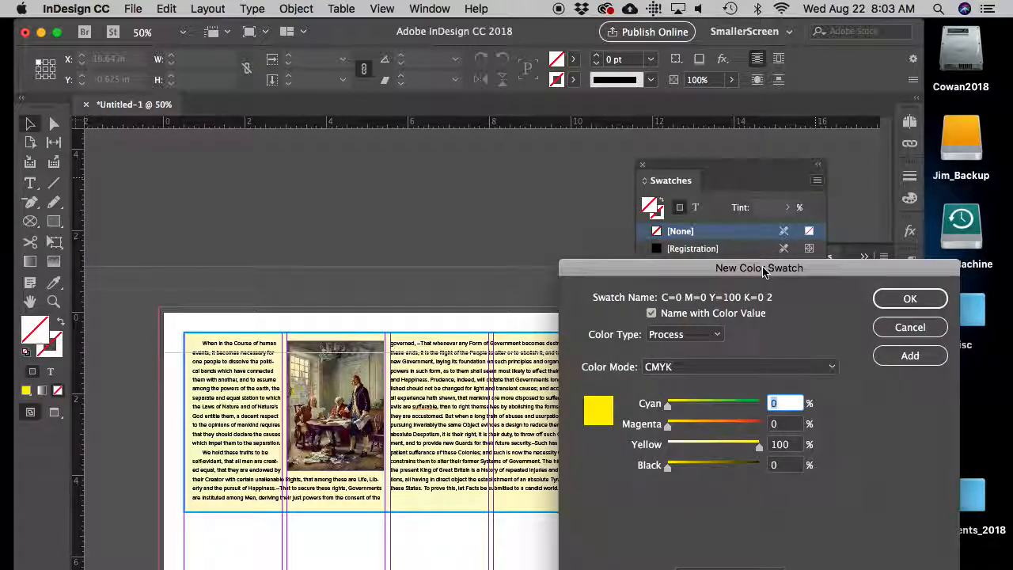
{"action": "left_click_drag", "start_coordinate": [760, 269], "coordinate": [715, 157]}
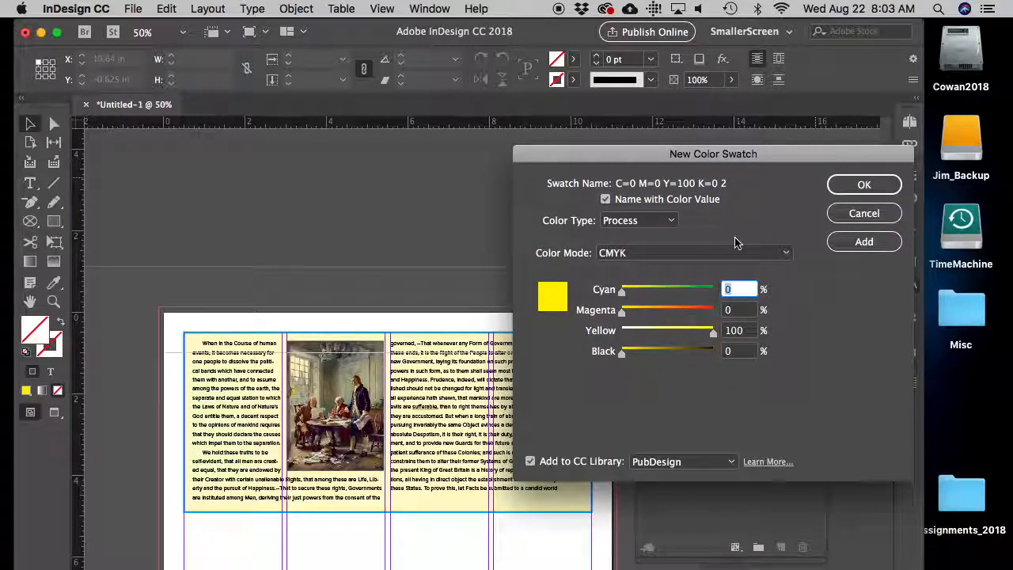
{"action": "left_click", "coordinate": [738, 254]}
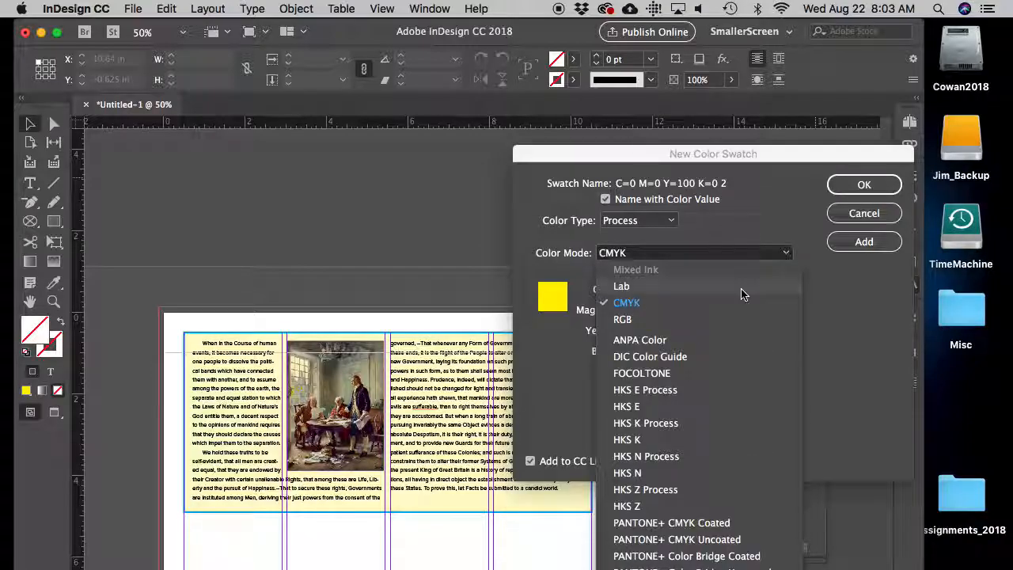
{"action": "left_click_drag", "start_coordinate": [648, 154], "coordinate": [586, 27]}
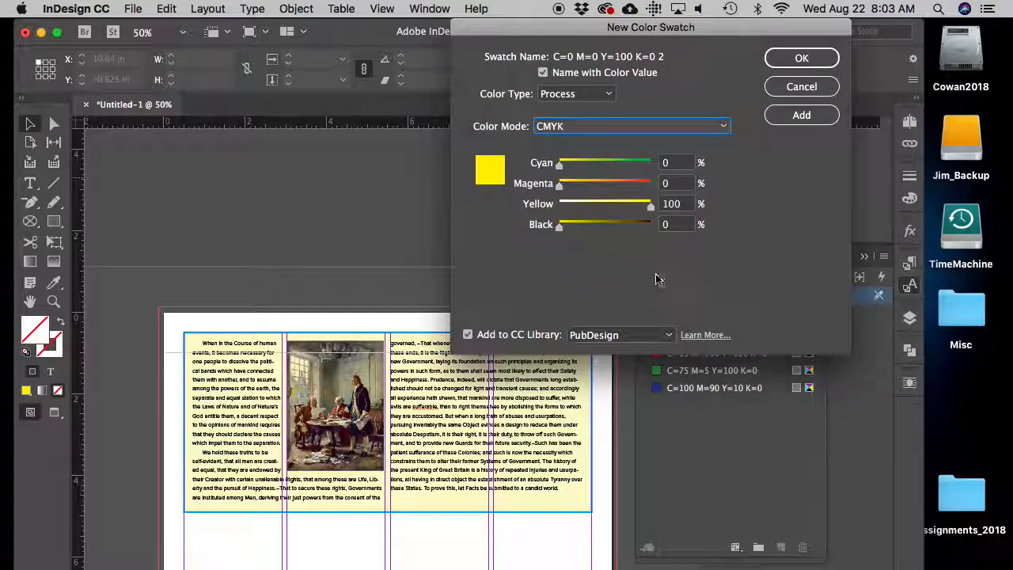
{"action": "left_click", "coordinate": [656, 127]}
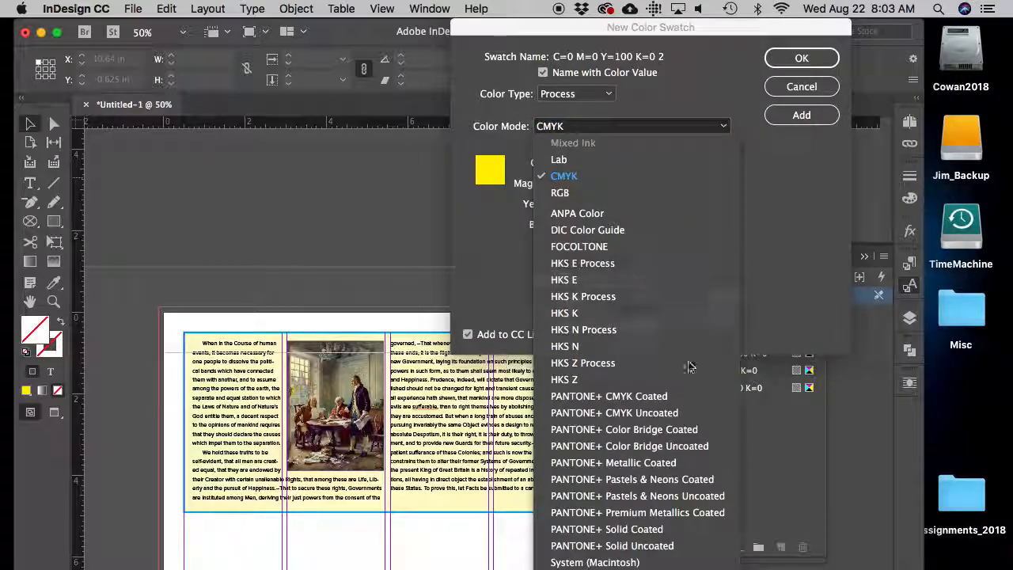
{"action": "left_click", "coordinate": [651, 529]}
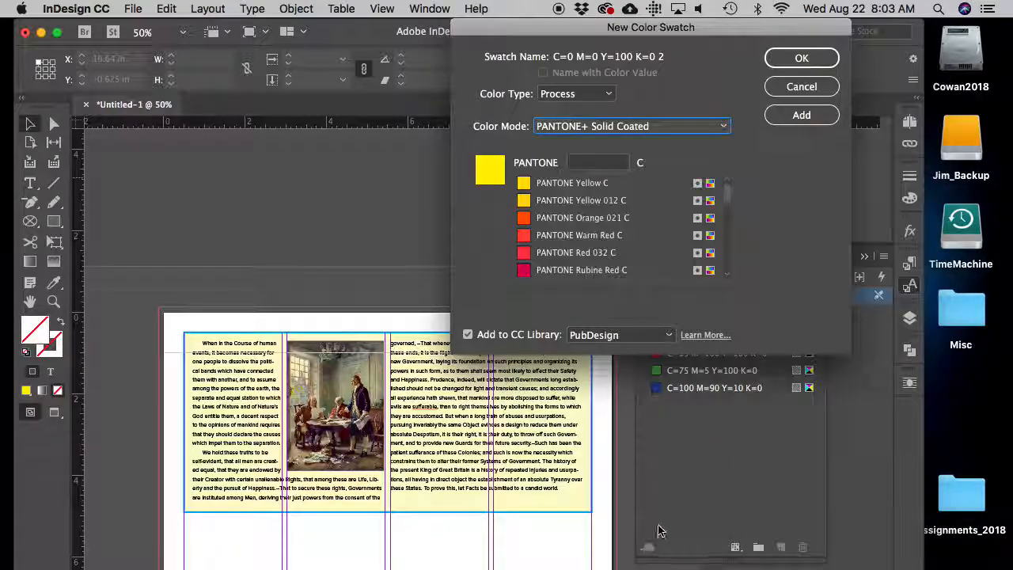
- Add PANTONE 202 C to the swatches, finish the swatch dialog, and close the CC Libraries panel
{"action": "left_click", "coordinate": [580, 161]}
{"action": "type", "text": "202"}
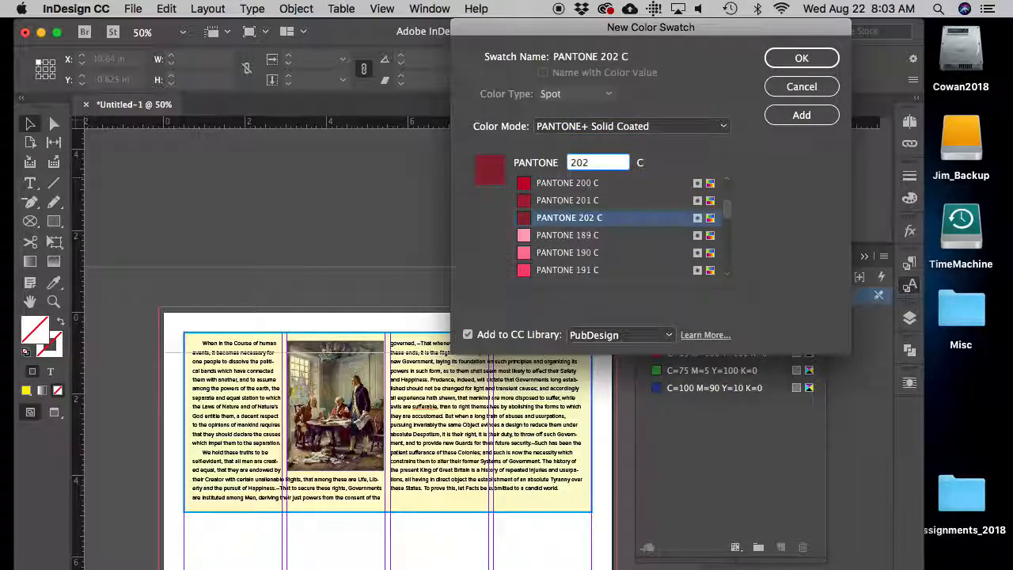
{"action": "left_click", "coordinate": [792, 119]}
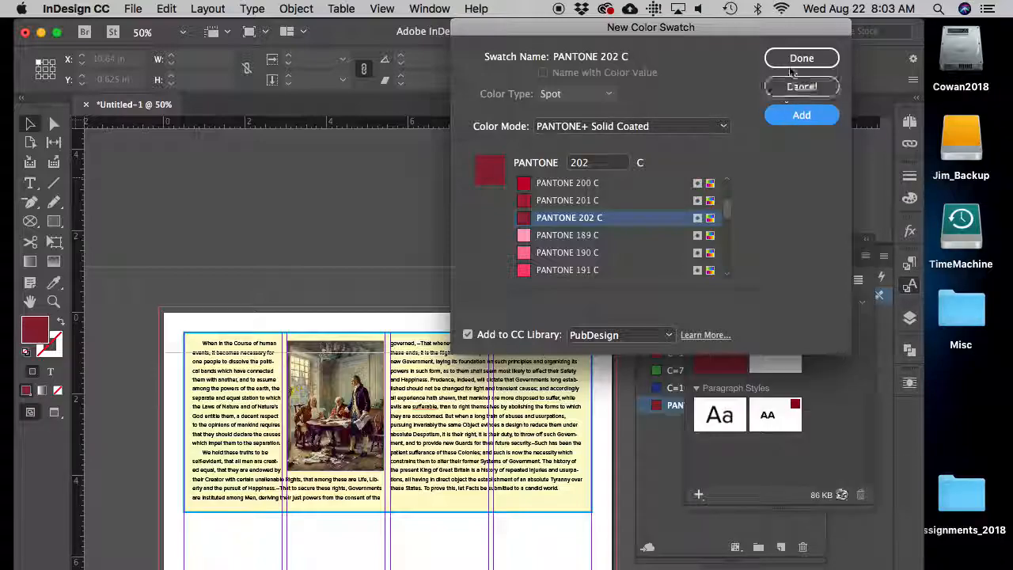
{"action": "left_click", "coordinate": [802, 60]}
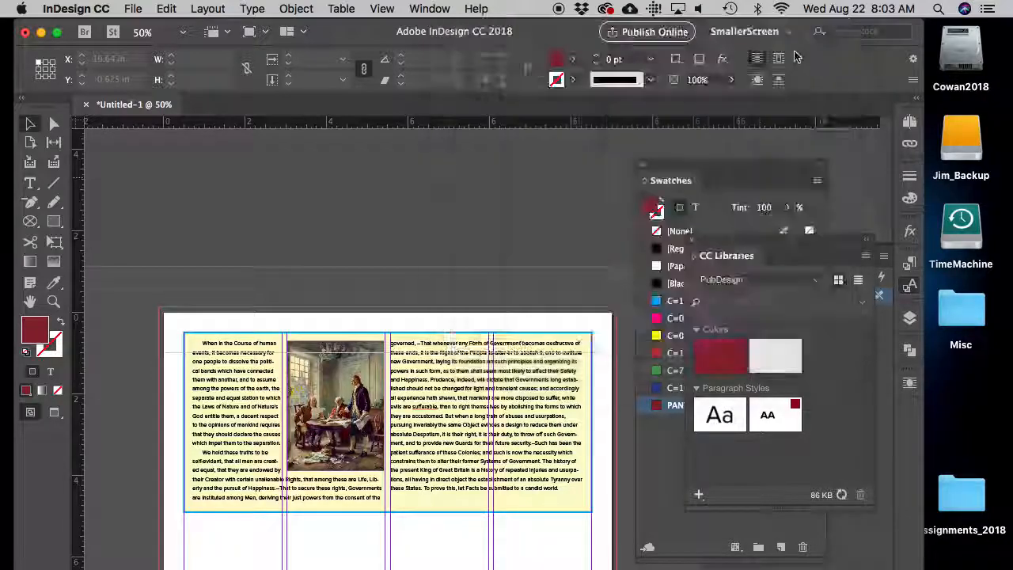
{"action": "left_click", "coordinate": [689, 237]}
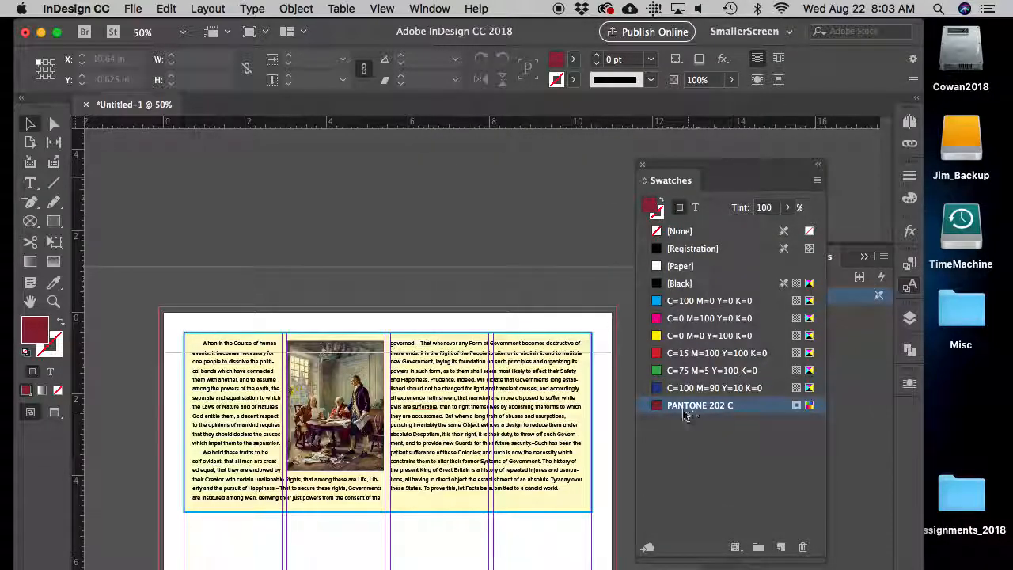
- Set the text frame's stroke colour to the PANTONE 202 C swatch
{"action": "left_click", "coordinate": [431, 388]}
{"action": "left_click", "coordinate": [657, 214]}
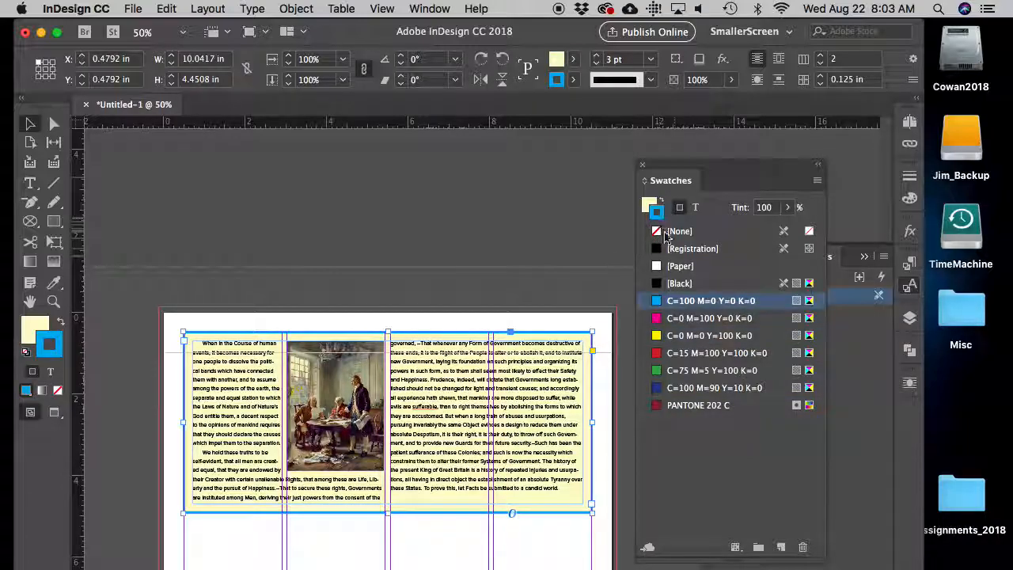
{"action": "left_click", "coordinate": [671, 408]}
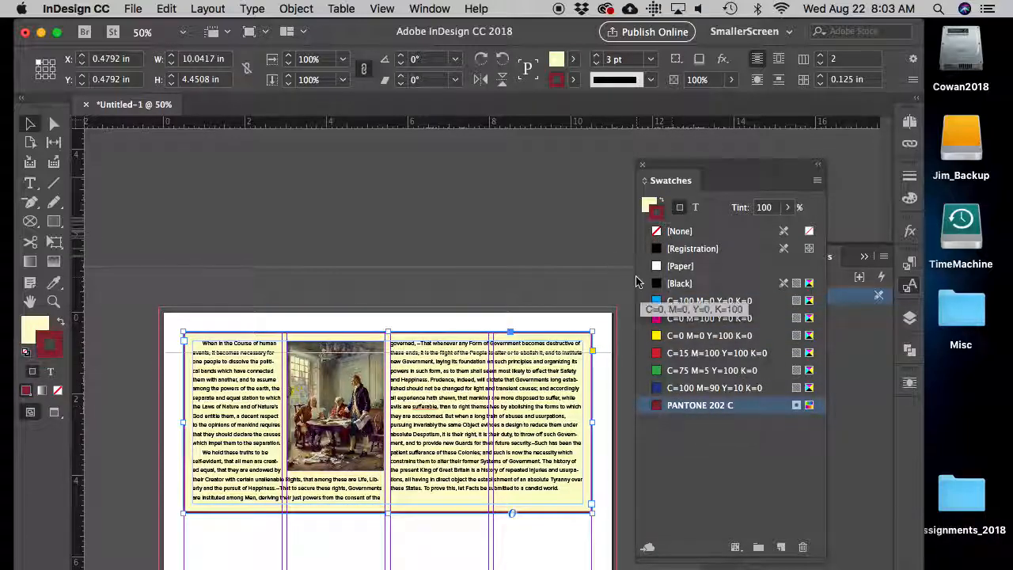
- Fill the text frame with [Black] at a 15% tint and preview the page without guides and frame edges
{"action": "left_click", "coordinate": [649, 205]}
{"action": "left_click", "coordinate": [677, 282]}
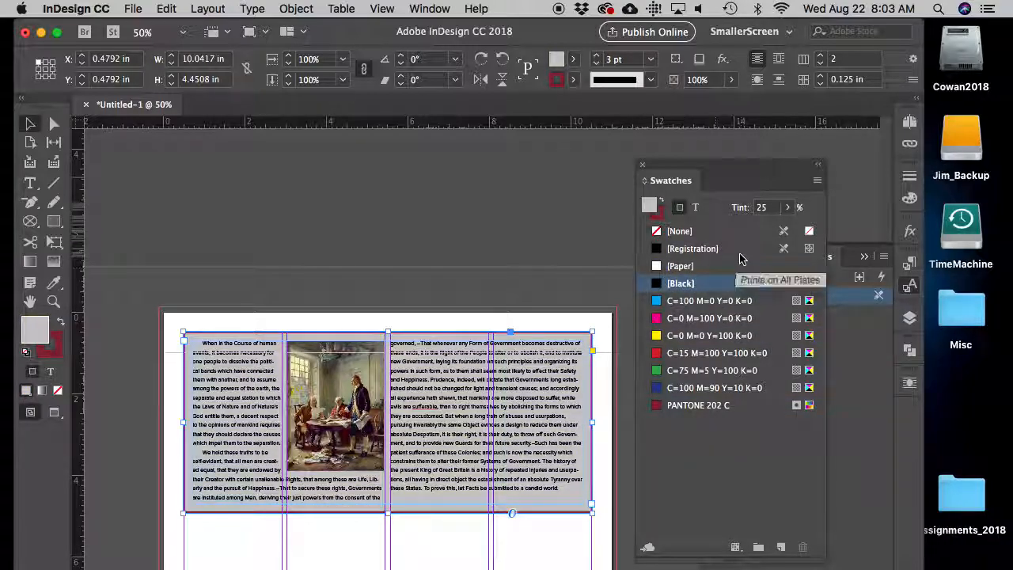
{"action": "left_click_drag", "start_coordinate": [776, 210], "coordinate": [732, 214]}
{"action": "type", "text": "15"}
{"action": "key", "text": "Return"}
{"action": "left_click", "coordinate": [576, 266]}
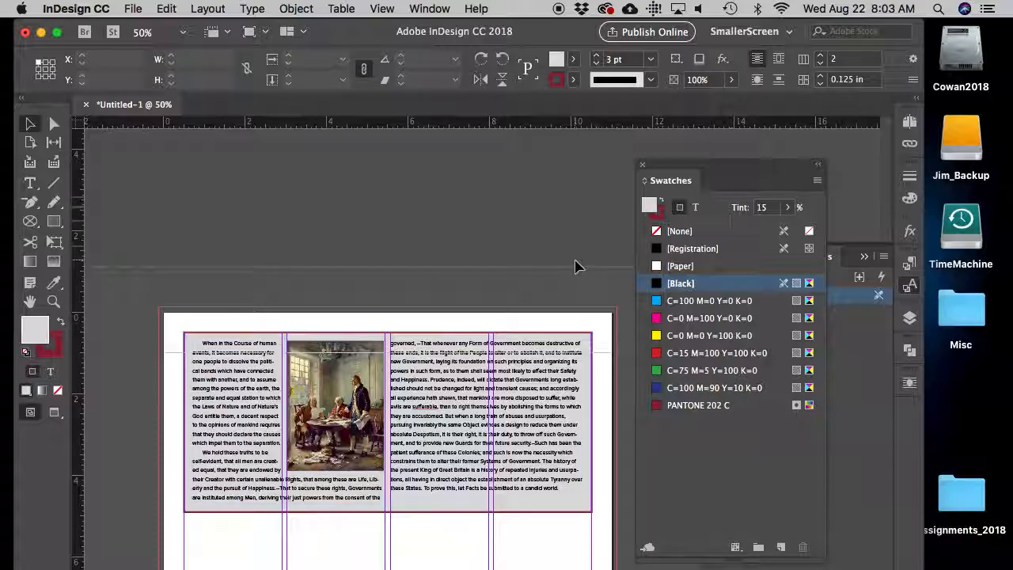
{"action": "key", "text": "w"}
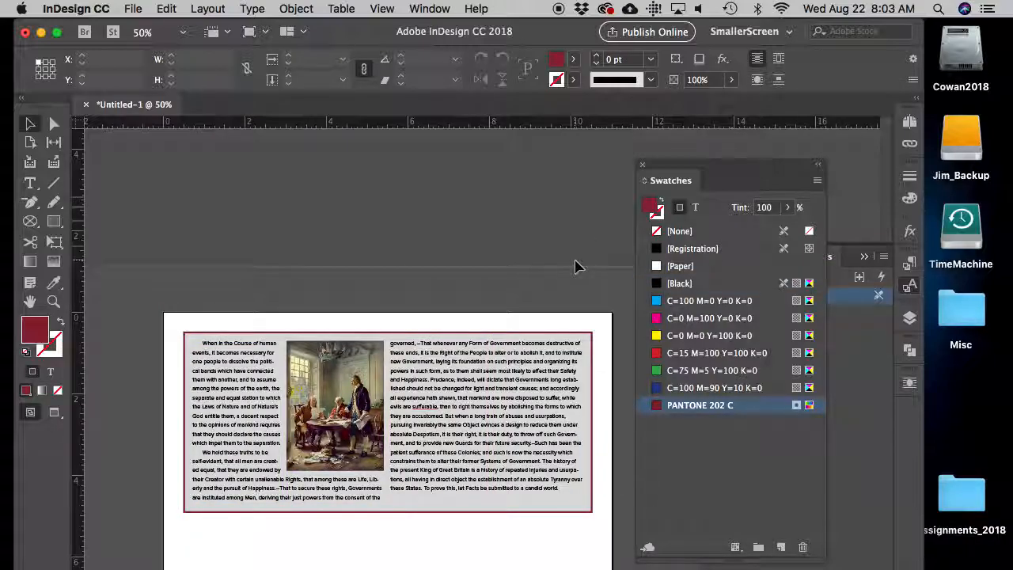
- Change the font style of all the text in the frame to Light, and deselect the text
{"action": "key", "text": "t"}
{"action": "left_click", "coordinate": [564, 490]}
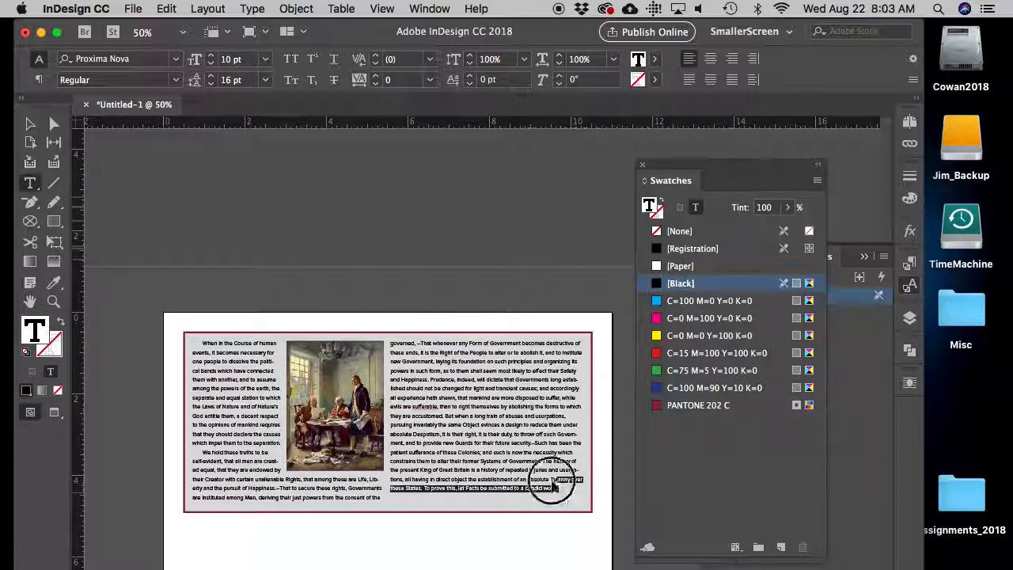
{"action": "left_click_drag", "start_coordinate": [563, 489], "coordinate": [182, 324]}
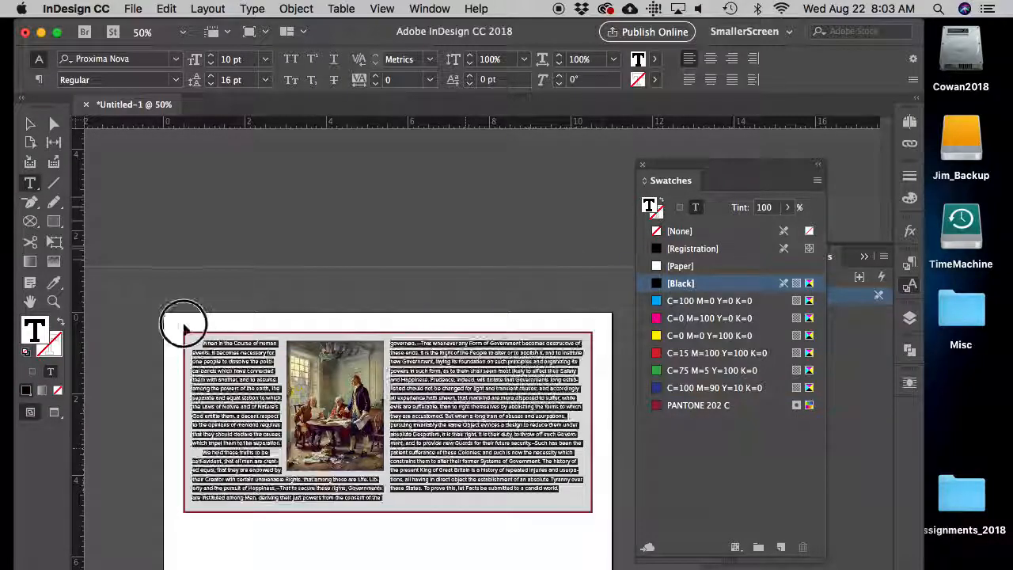
{"action": "left_click", "coordinate": [175, 80]}
{"action": "left_click", "coordinate": [119, 97]}
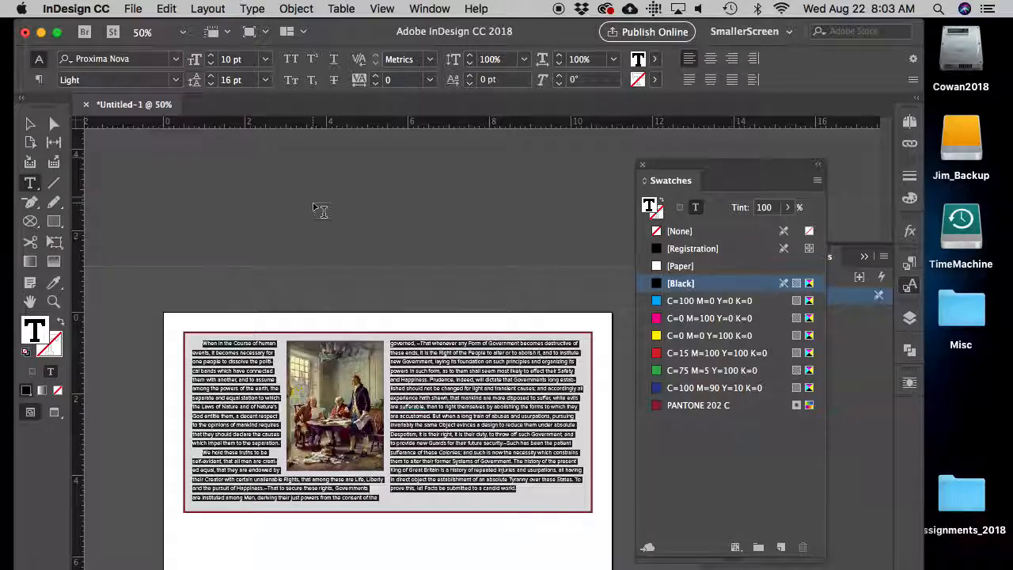
{"action": "left_click", "coordinate": [321, 210]}
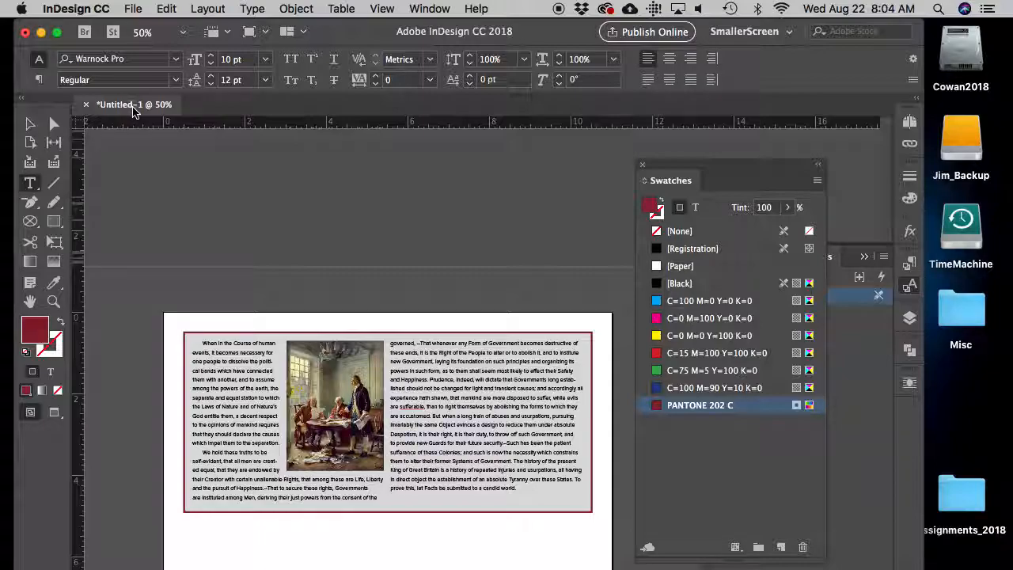
- Start saving the document with the Desktop as the destination folder
{"action": "left_click", "coordinate": [133, 8]}
{"action": "left_click", "coordinate": [156, 129]}
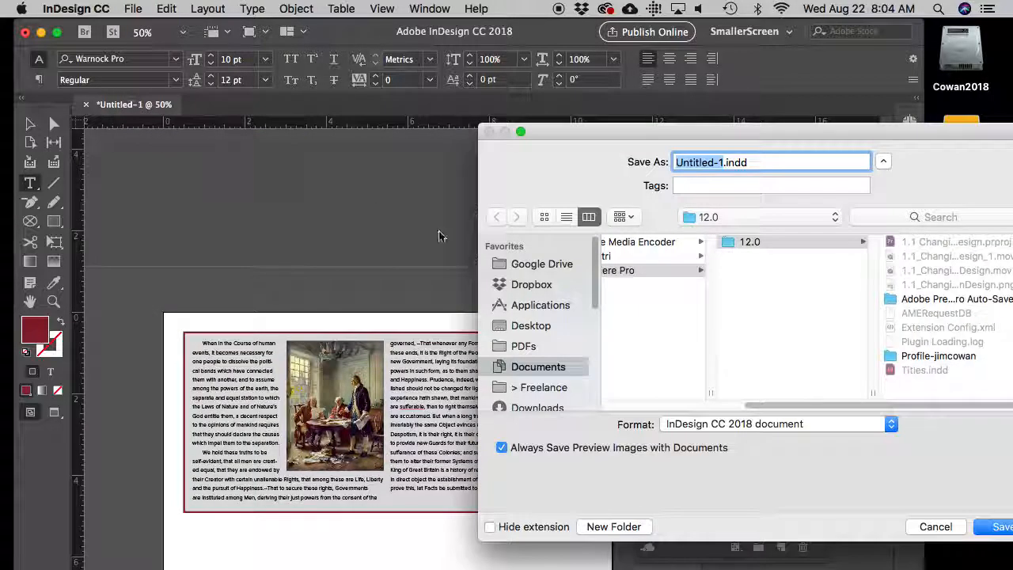
{"action": "left_click", "coordinate": [535, 332]}
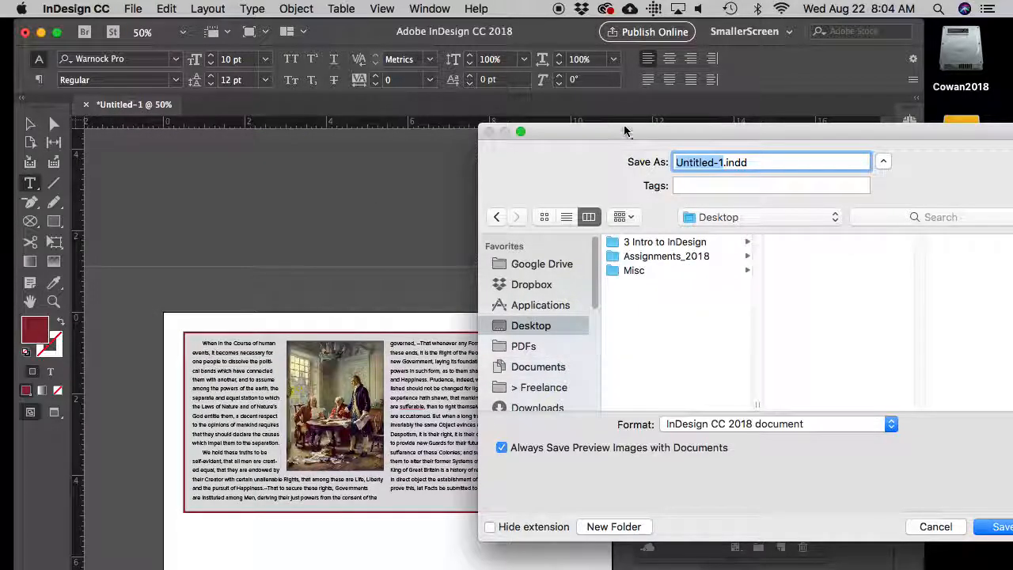
{"action": "left_click_drag", "start_coordinate": [621, 128], "coordinate": [381, 126]}
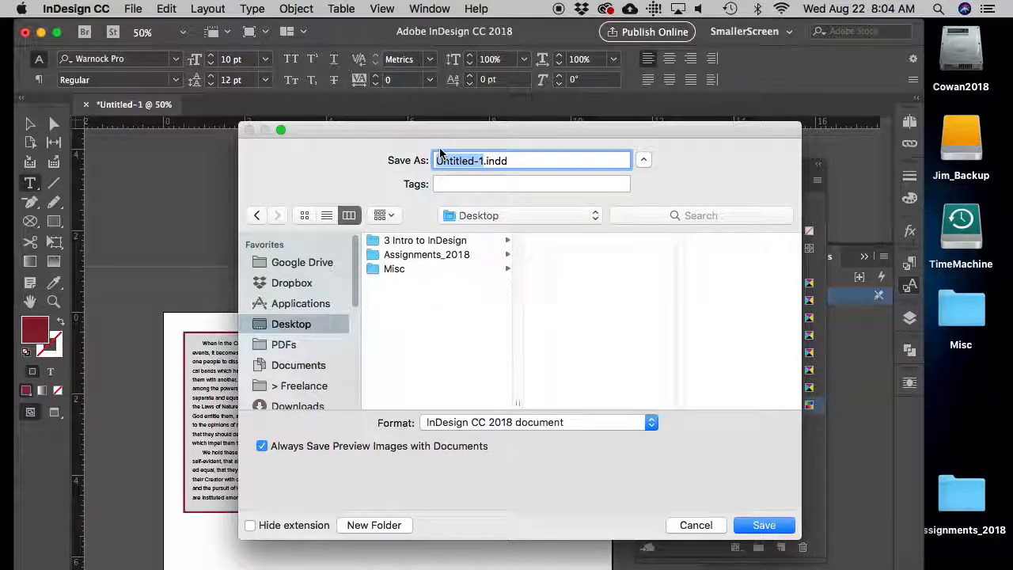
- Name the file with the author's surname followed by "_TestPage" and save it as an InDesign CC 2018 document
{"action": "type", "text": "Cowan_"}
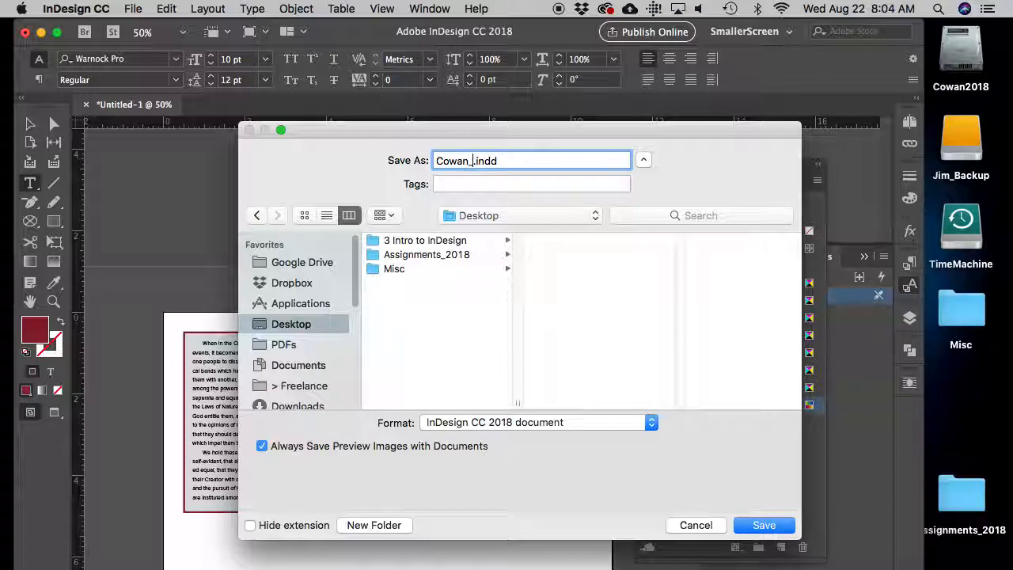
{"action": "type", "text": "Test Pag"}
{"action": "key", "text": "BackSpace"}
{"action": "key", "text": "BackSpace"}
{"action": "key", "text": "BackSpace"}
{"action": "key", "text": "BackSpace"}
{"action": "type", "text": "Page"}
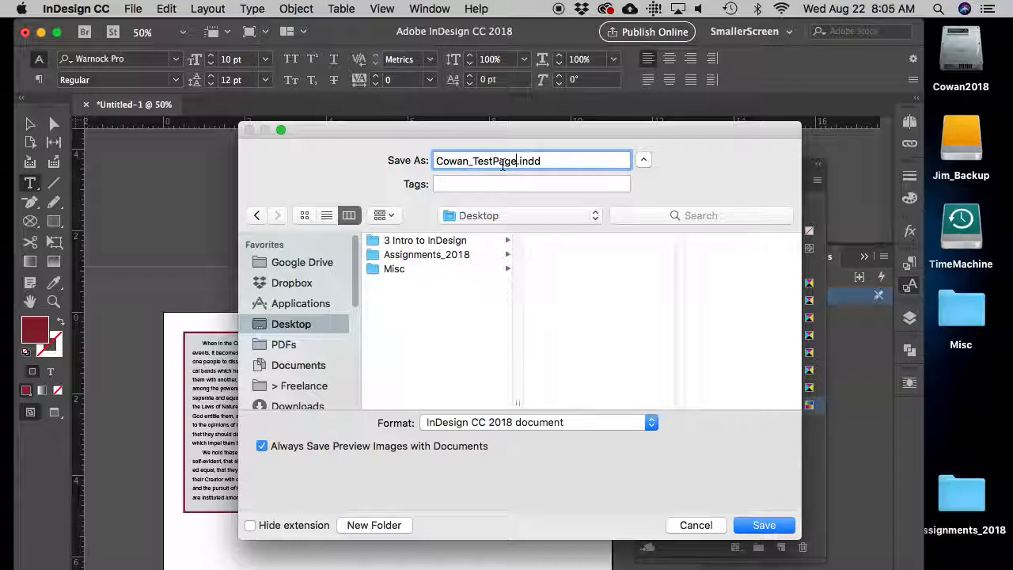
{"action": "left_click", "coordinate": [792, 529]}
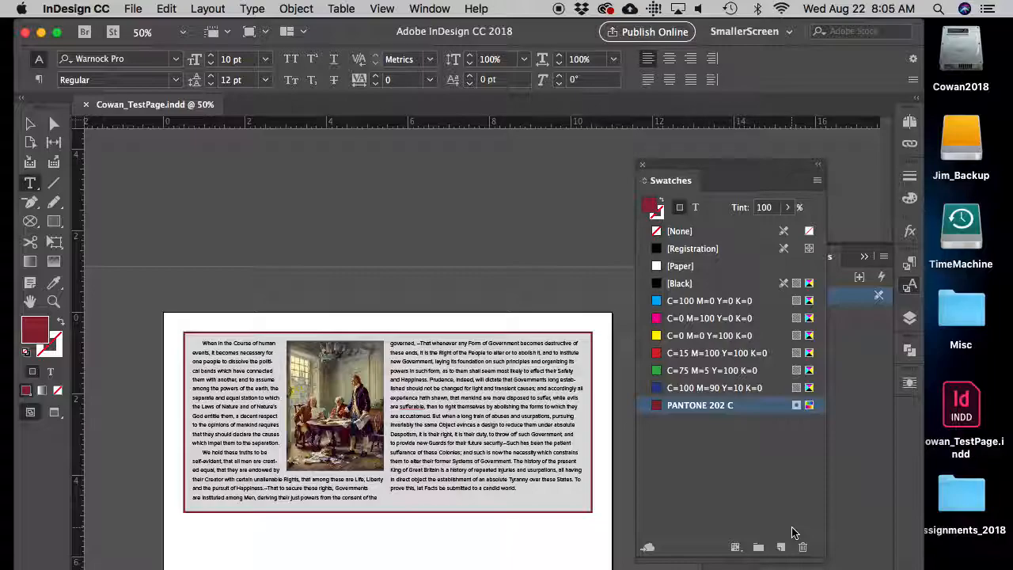